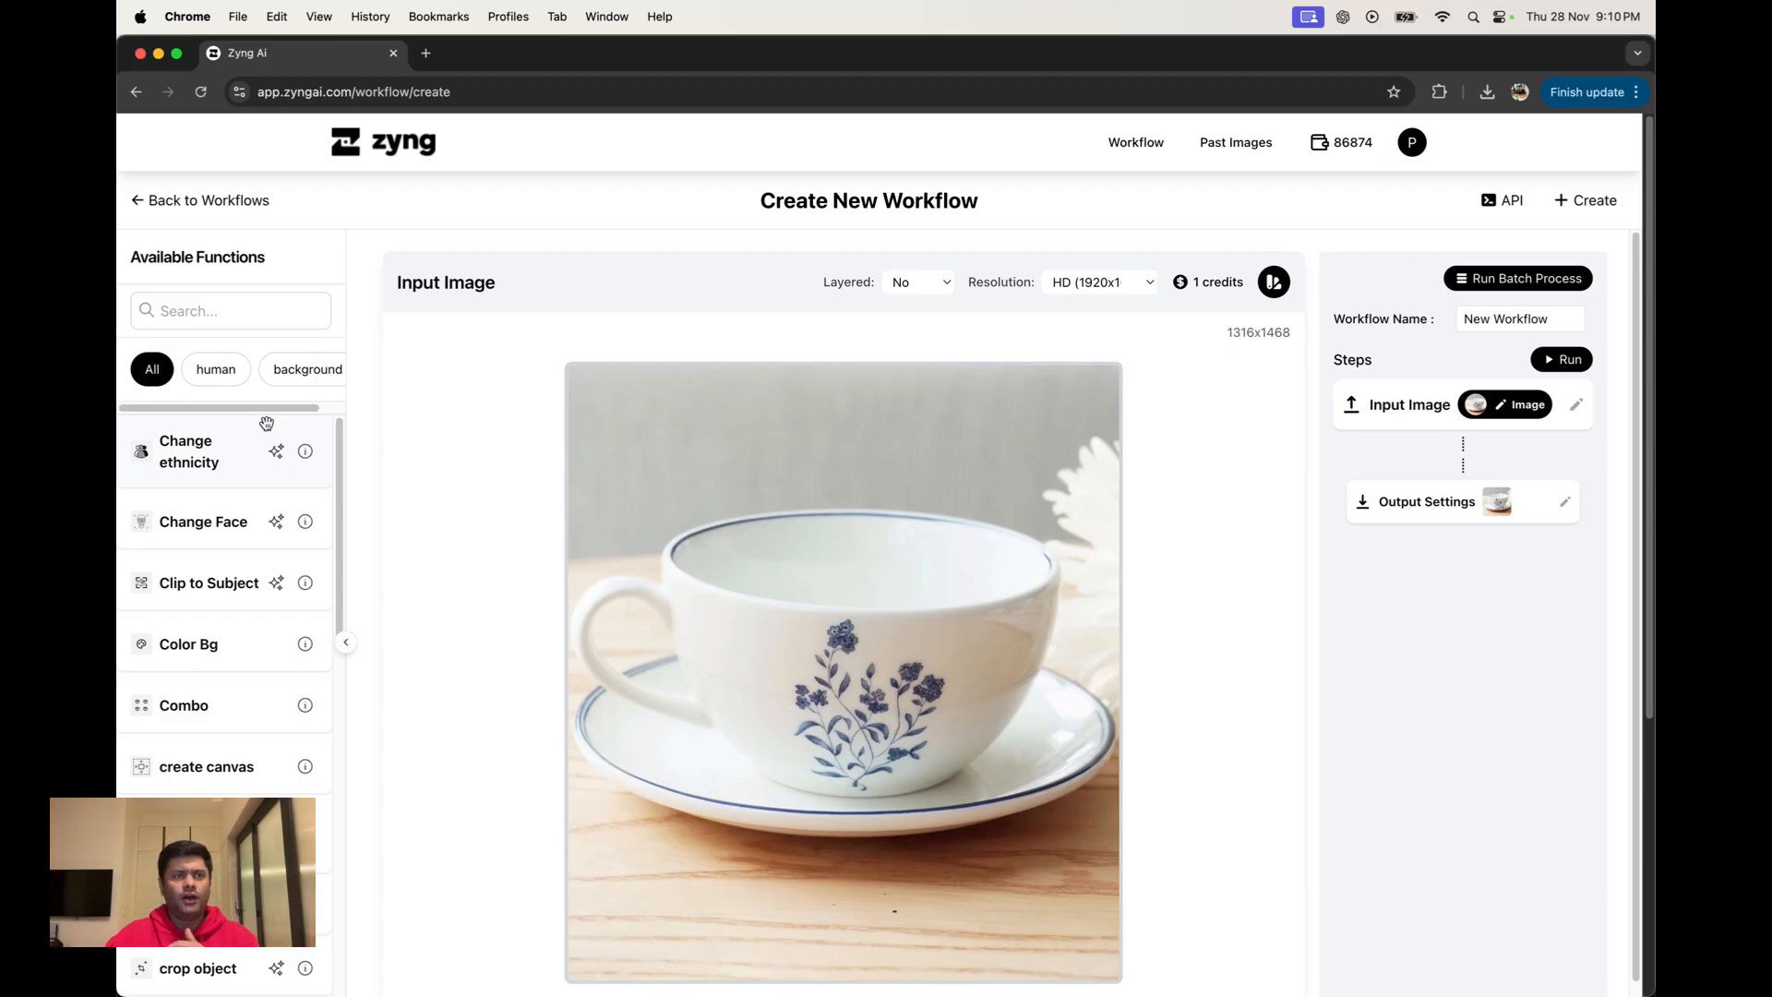
Add the Remove & clip Bg function as the first workflow step and run the workflow.
{"action": "left_click", "coordinate": [223, 310]}
{"action": "type", "text": "remo"}
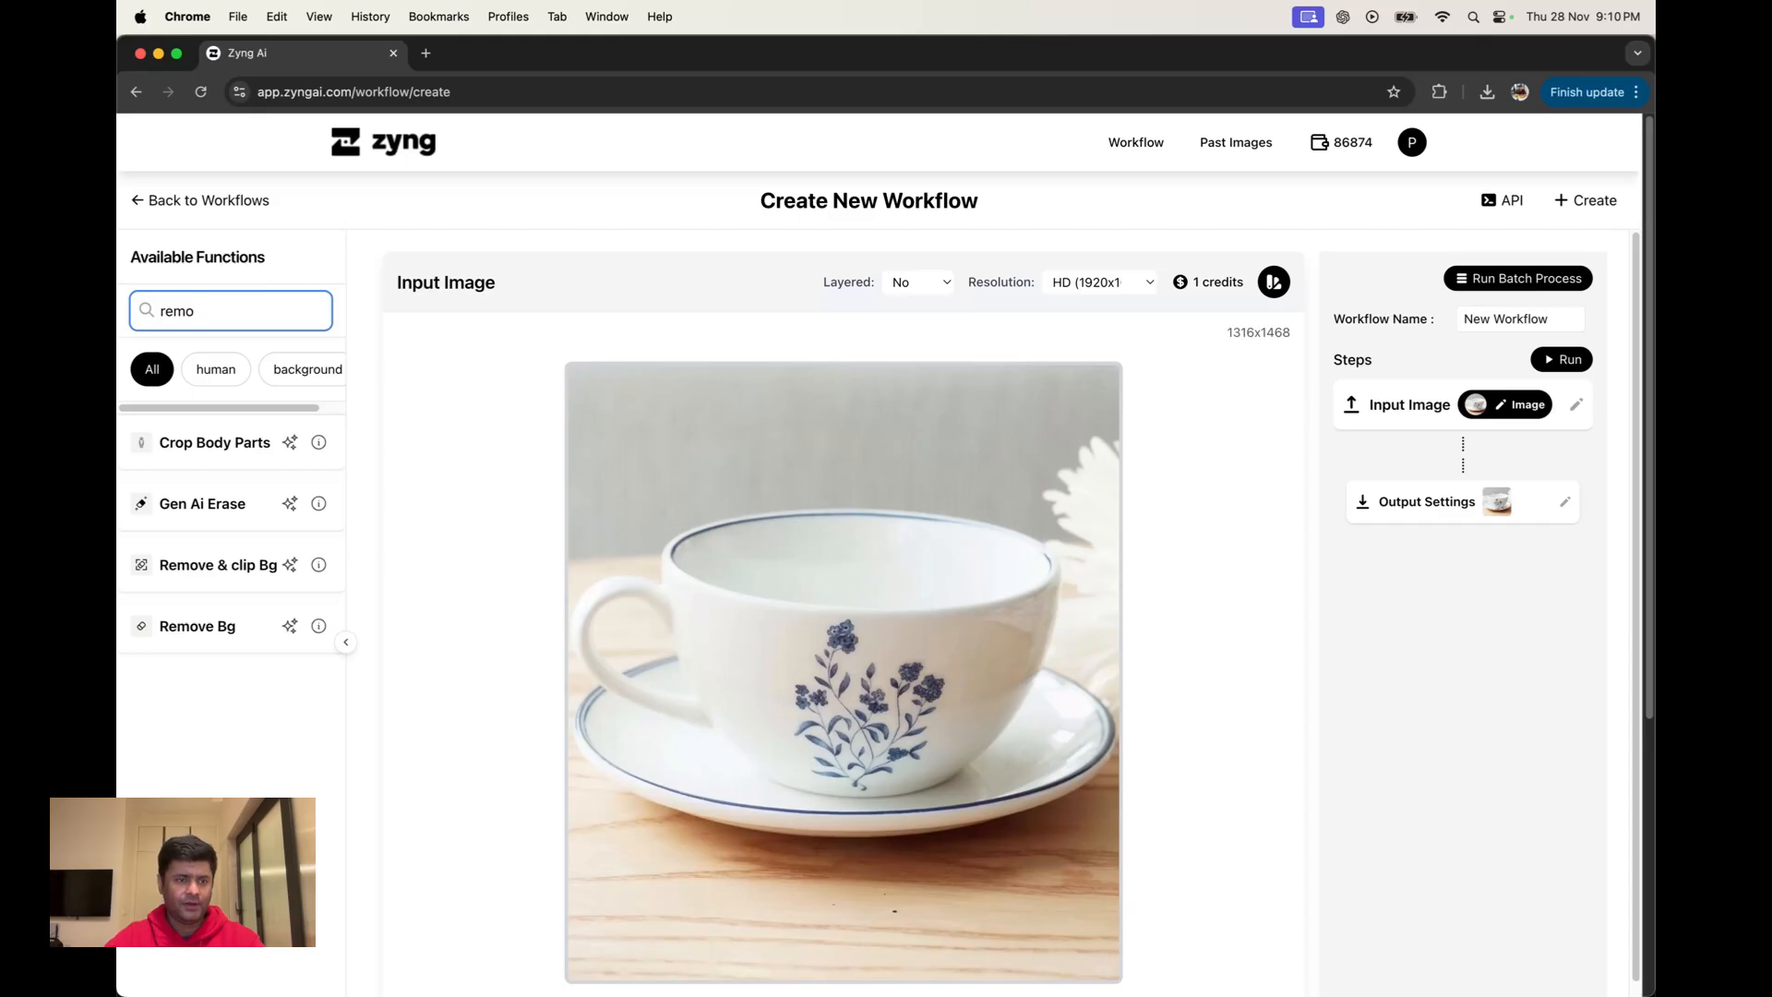
{"action": "left_click", "coordinate": [217, 565]}
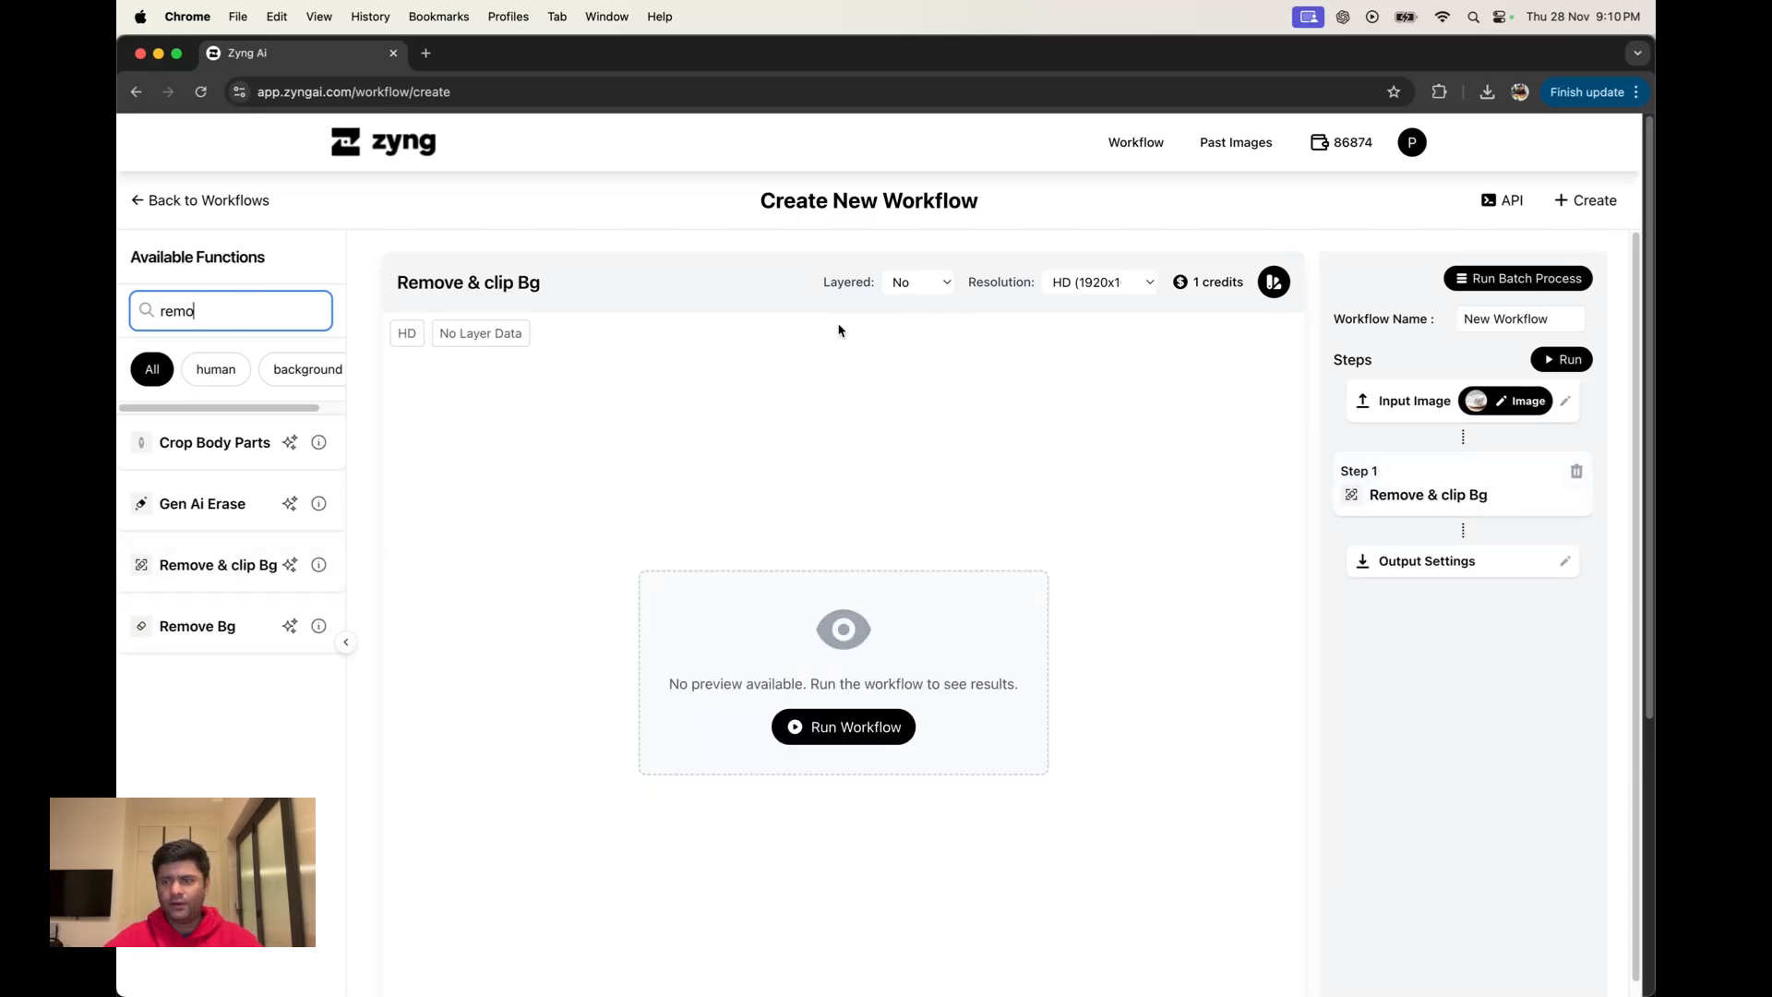
{"action": "left_click", "coordinate": [1565, 356]}
Add the create canvas function as the second workflow step and set the resolution to 8K.
{"action": "left_click_drag", "start_coordinate": [206, 310], "coordinate": [145, 314]}
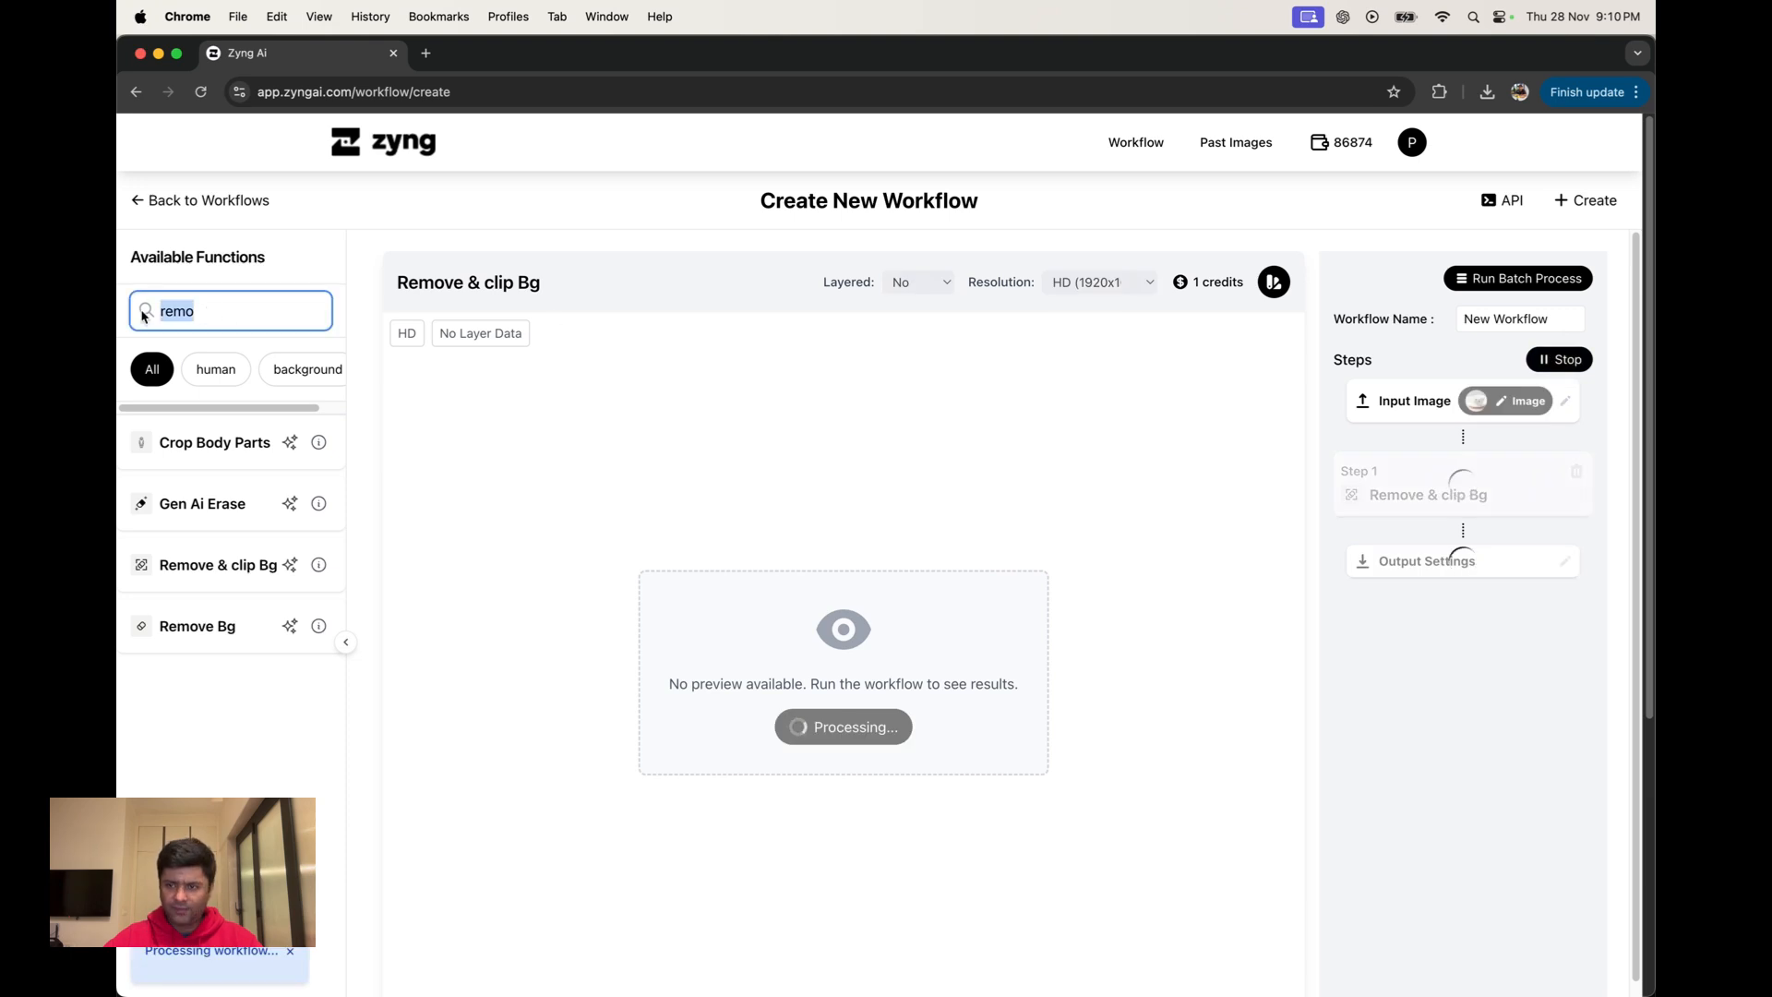
{"action": "type", "text": "create"}
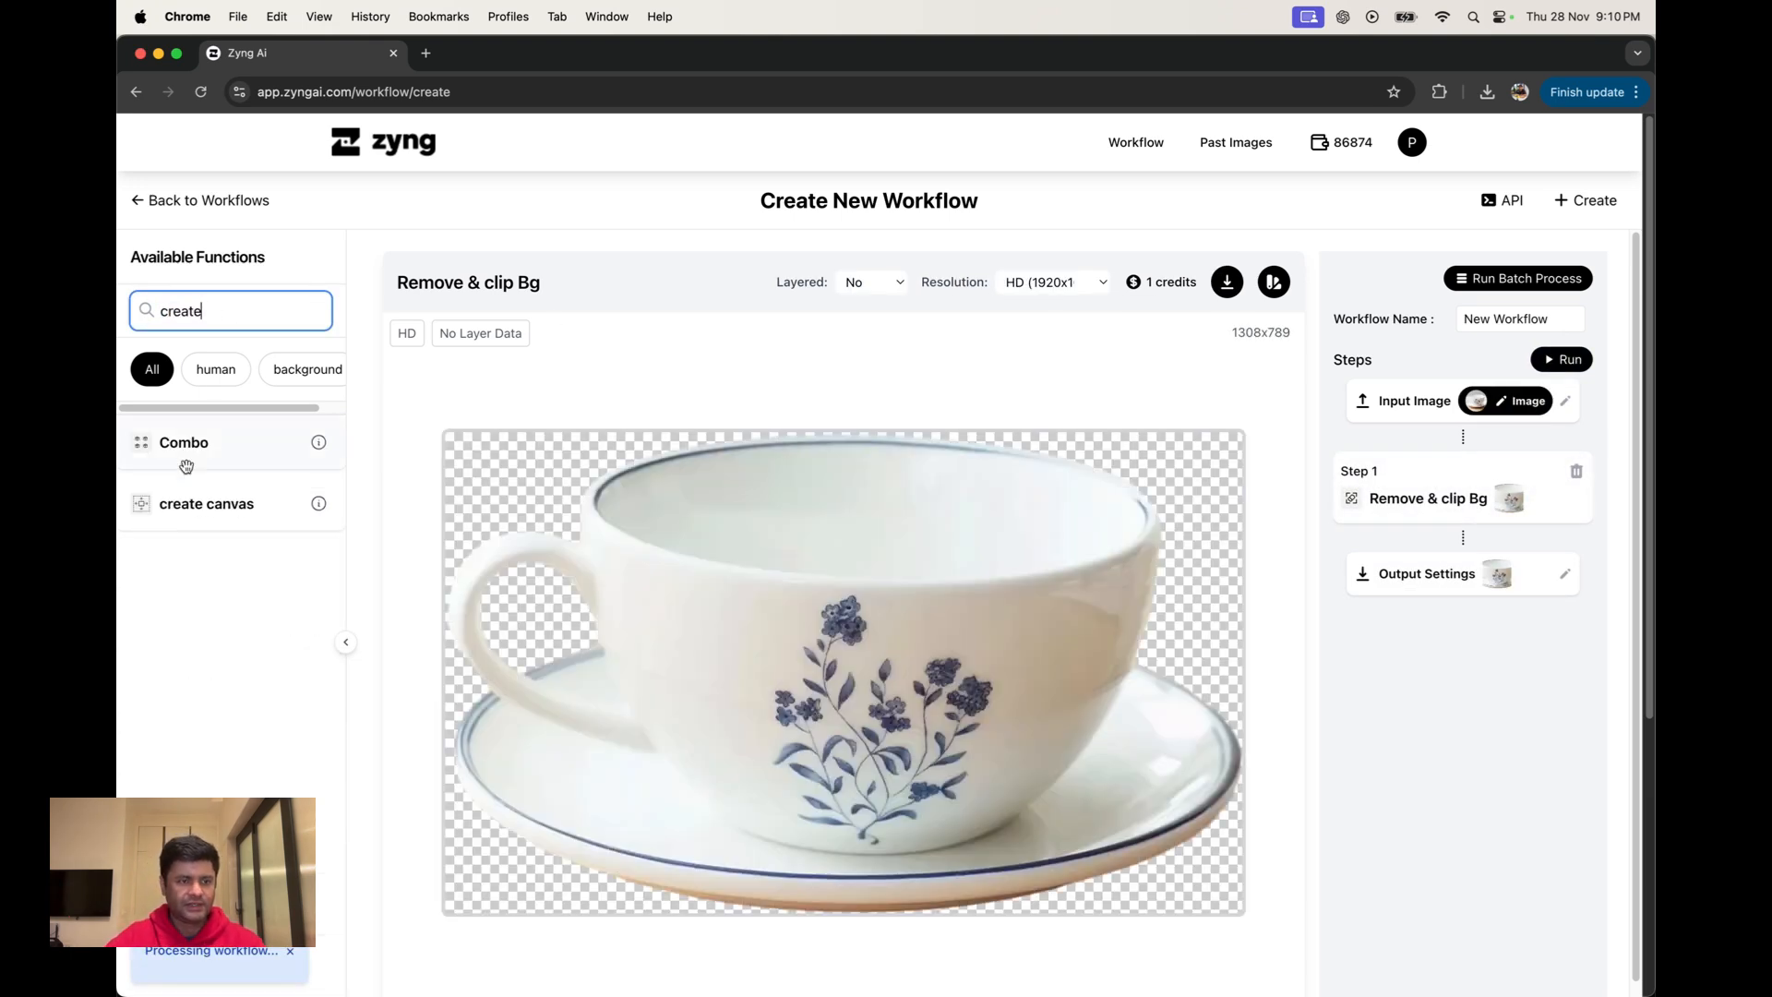
{"action": "left_click", "coordinate": [203, 515]}
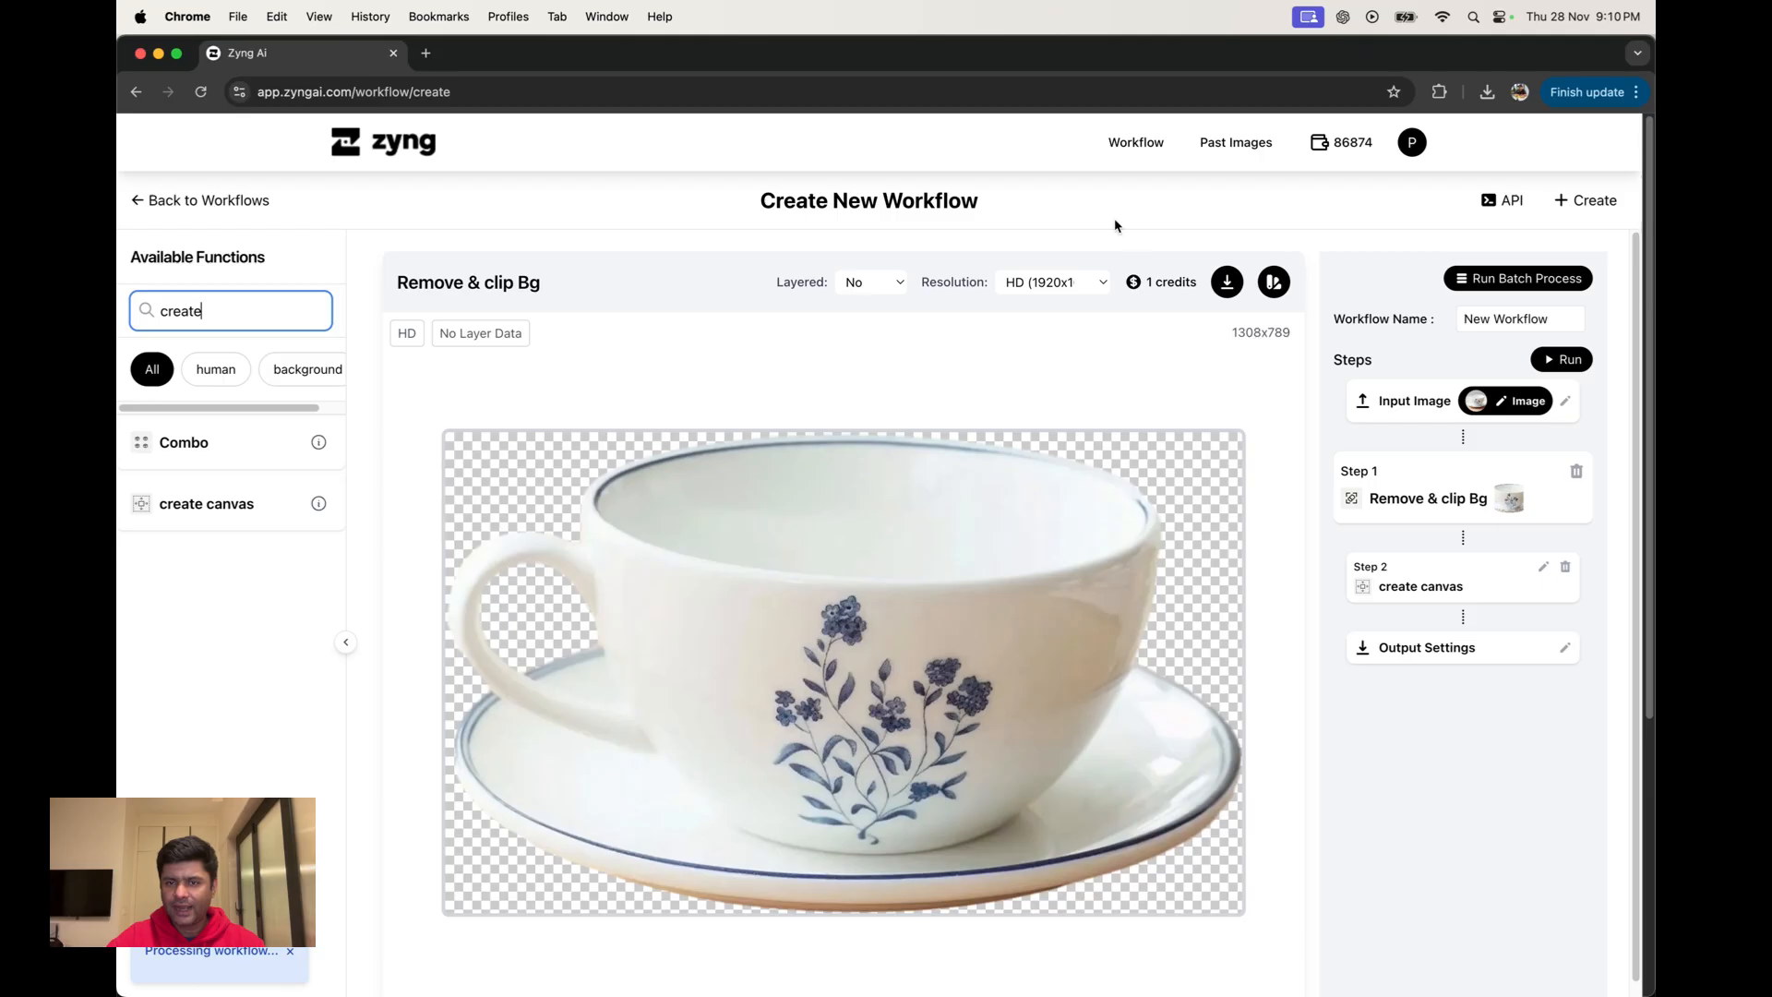
{"action": "left_click", "coordinate": [1080, 283]}
{"action": "left_click", "coordinate": [1067, 326]}
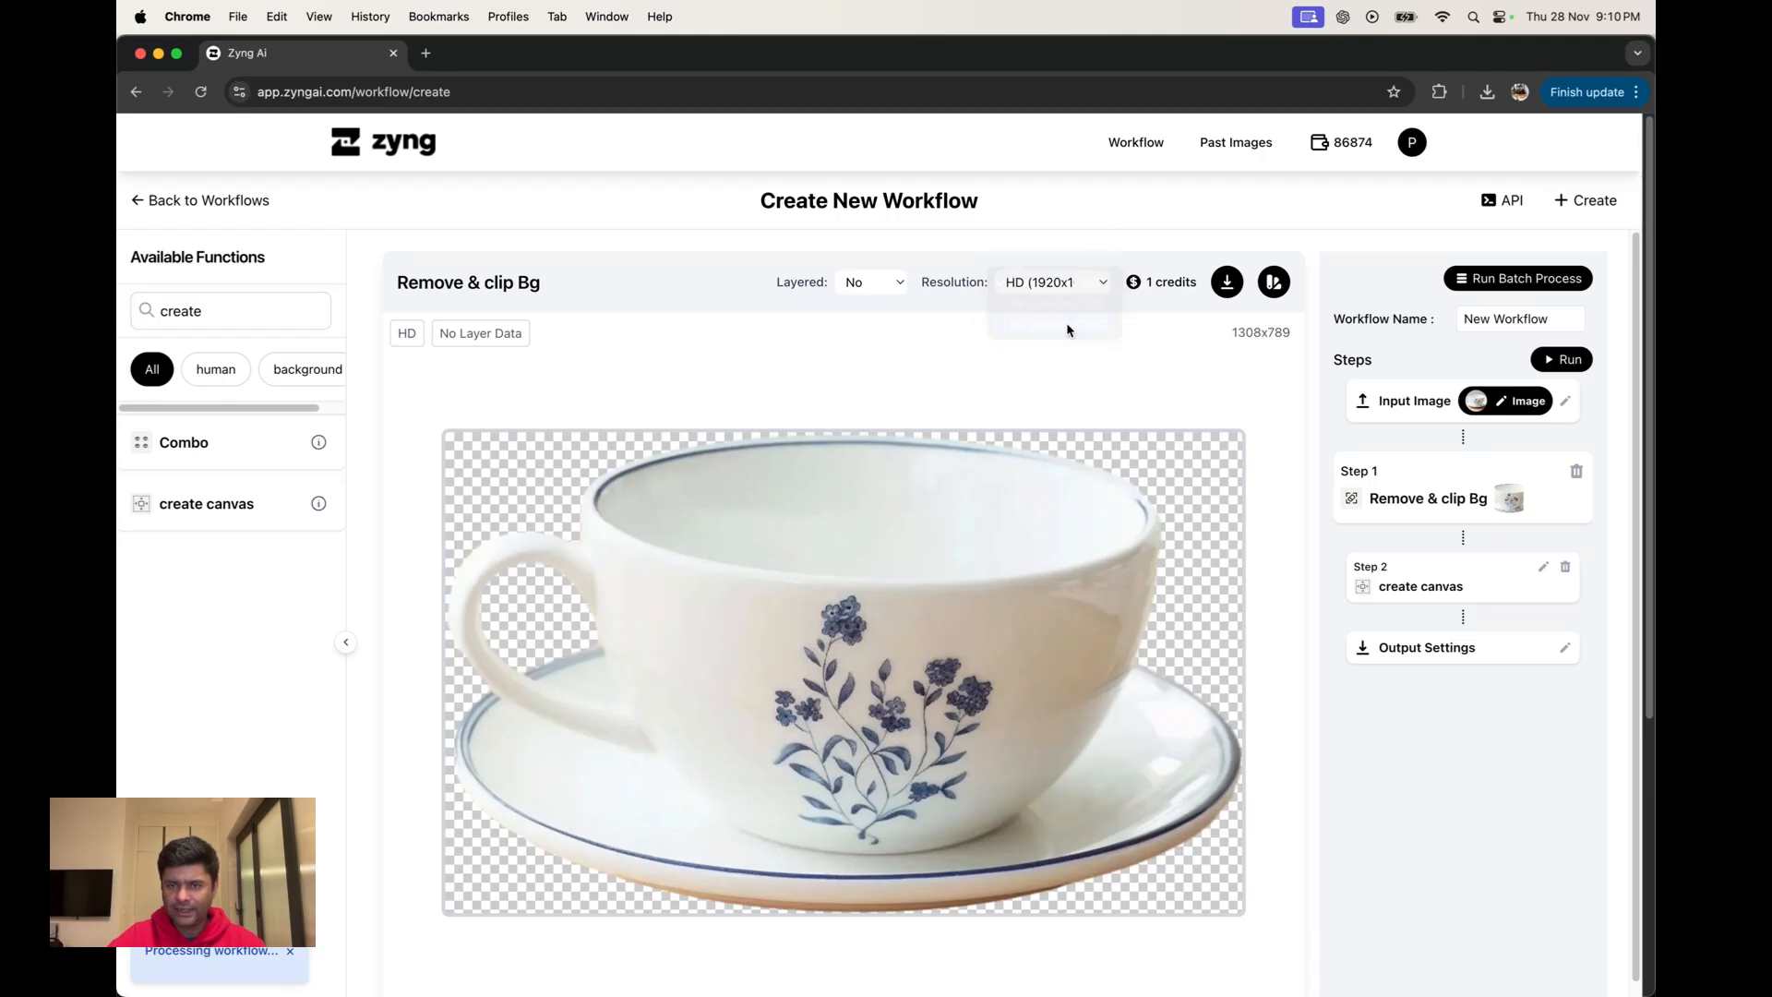
Set the create canvas step's width to 6000 px and height to 4000 px.
{"action": "left_click", "coordinate": [1544, 578]}
{"action": "left_click", "coordinate": [1544, 569]}
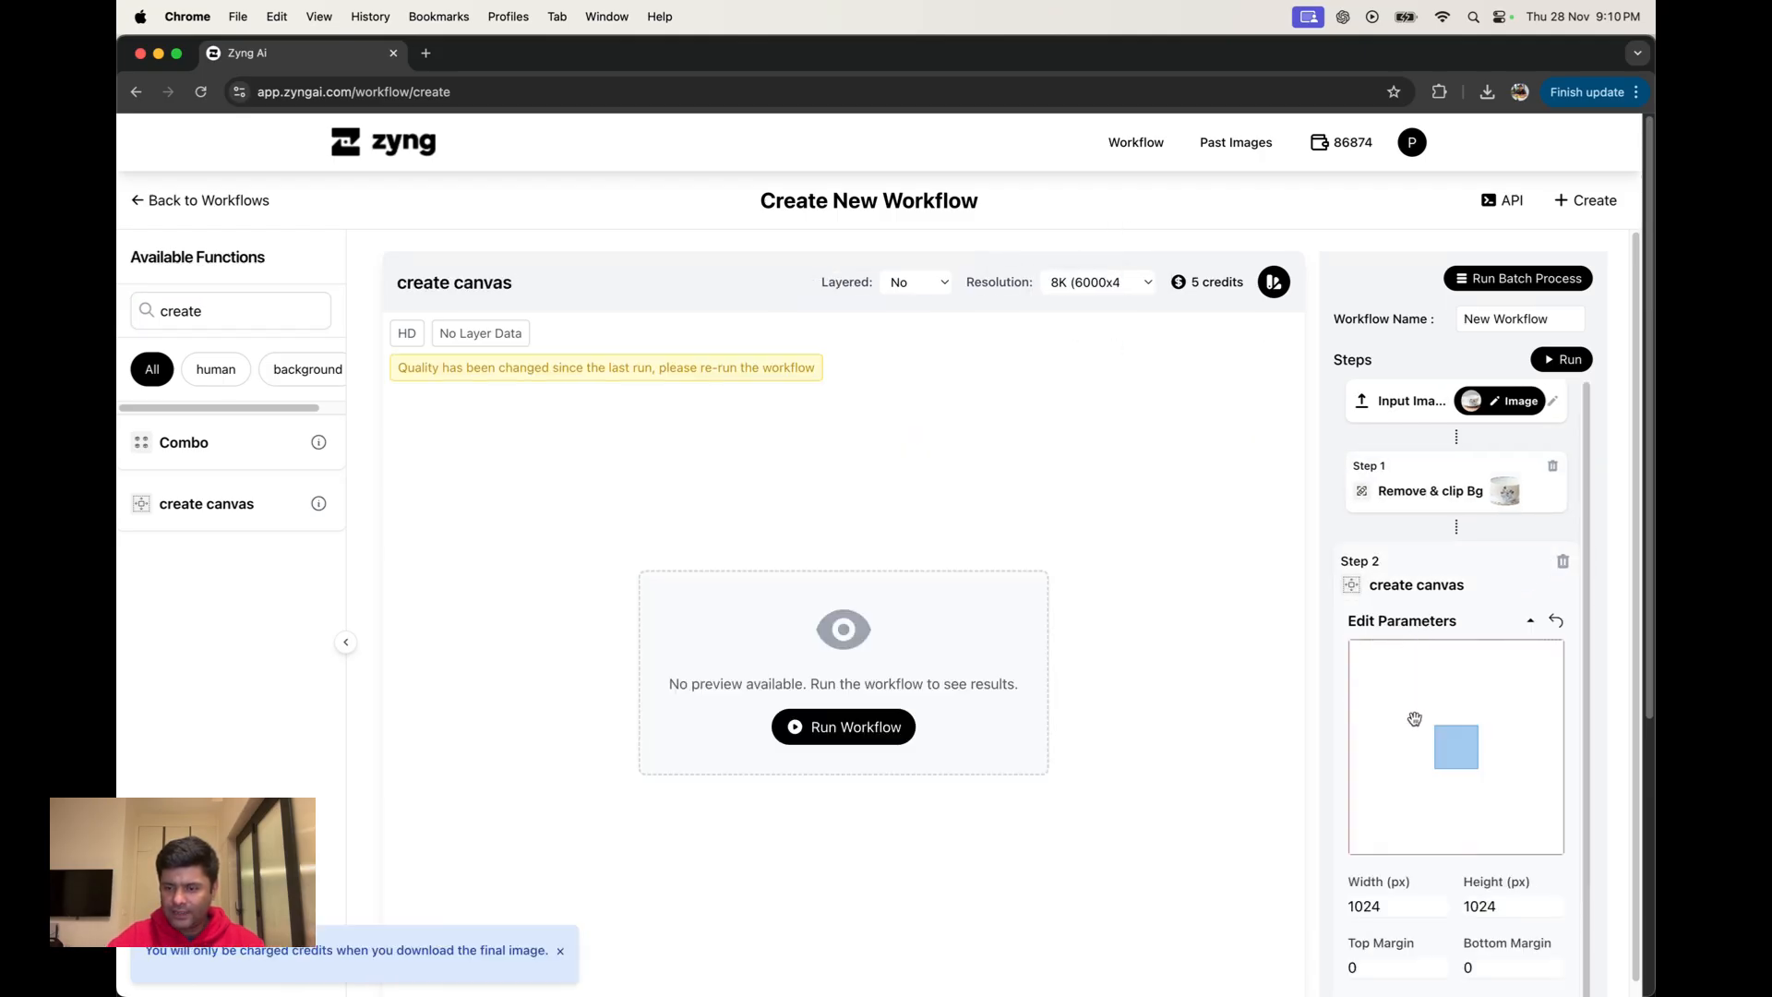
{"action": "scroll", "coordinate": [1414, 719], "scroll_direction": "down", "scroll_amount": 1}
{"action": "double_click", "coordinate": [1388, 804]}
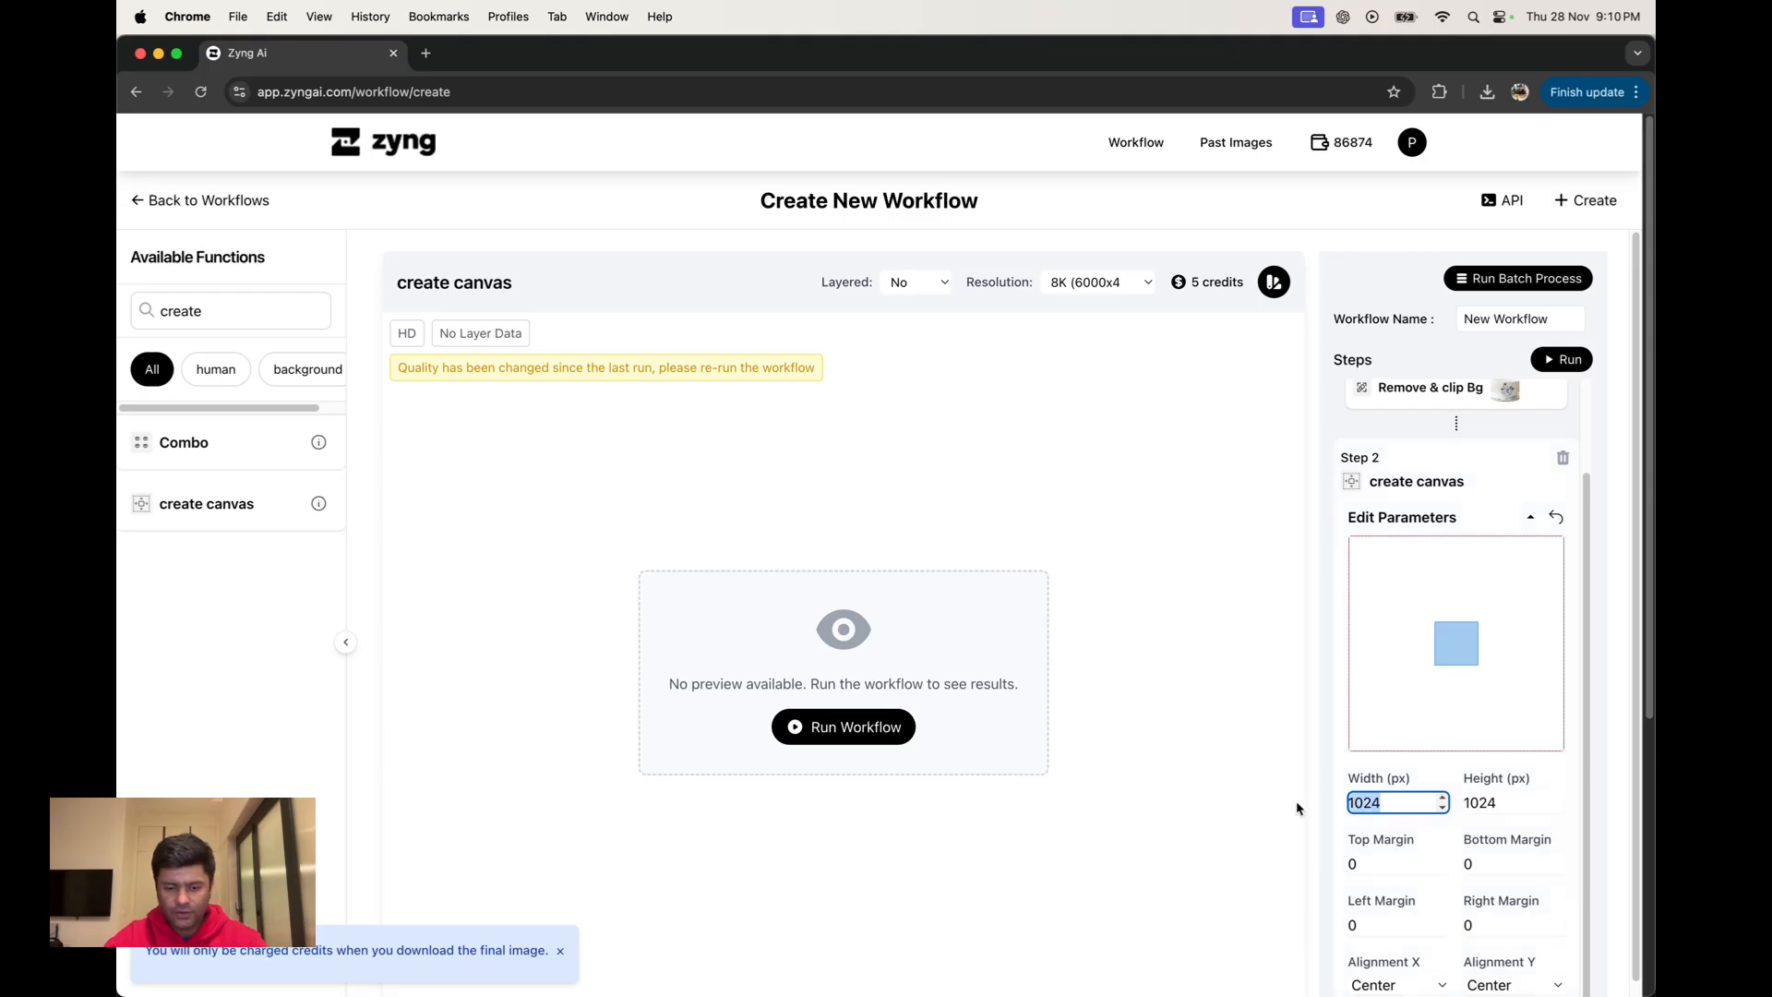
{"action": "type", "text": "6000"}
{"action": "key", "text": "Tab"}
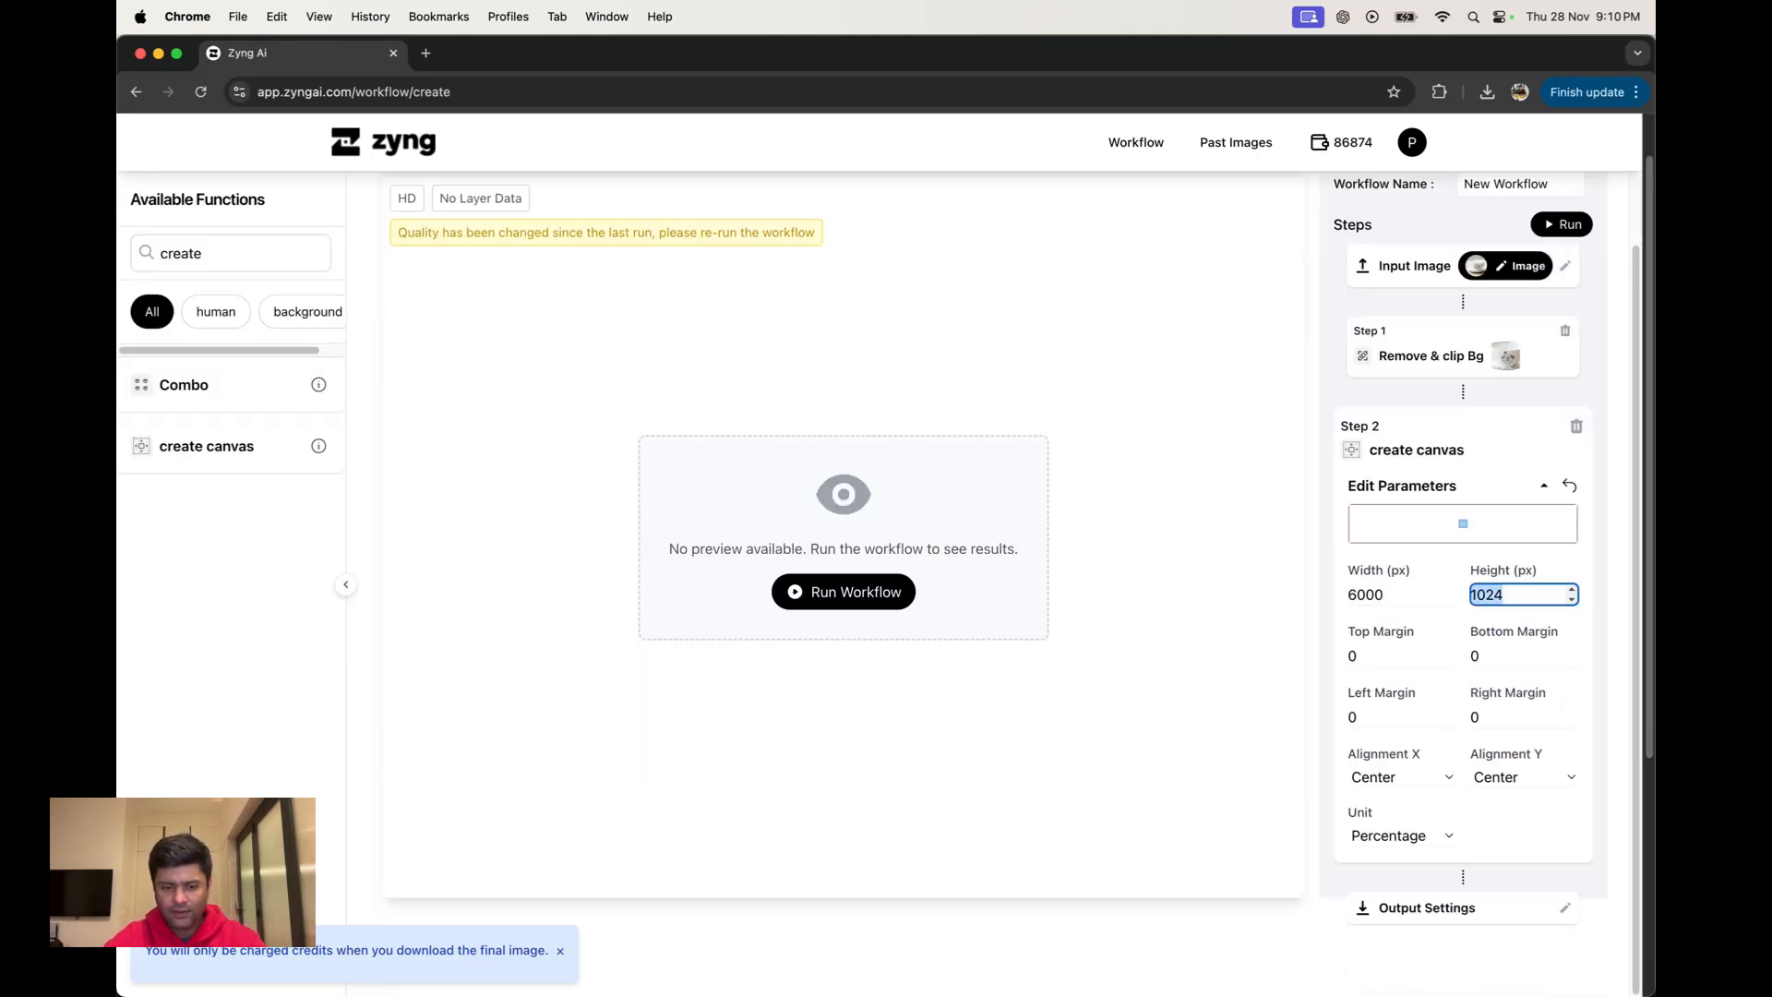
{"action": "type", "text": "4000"}
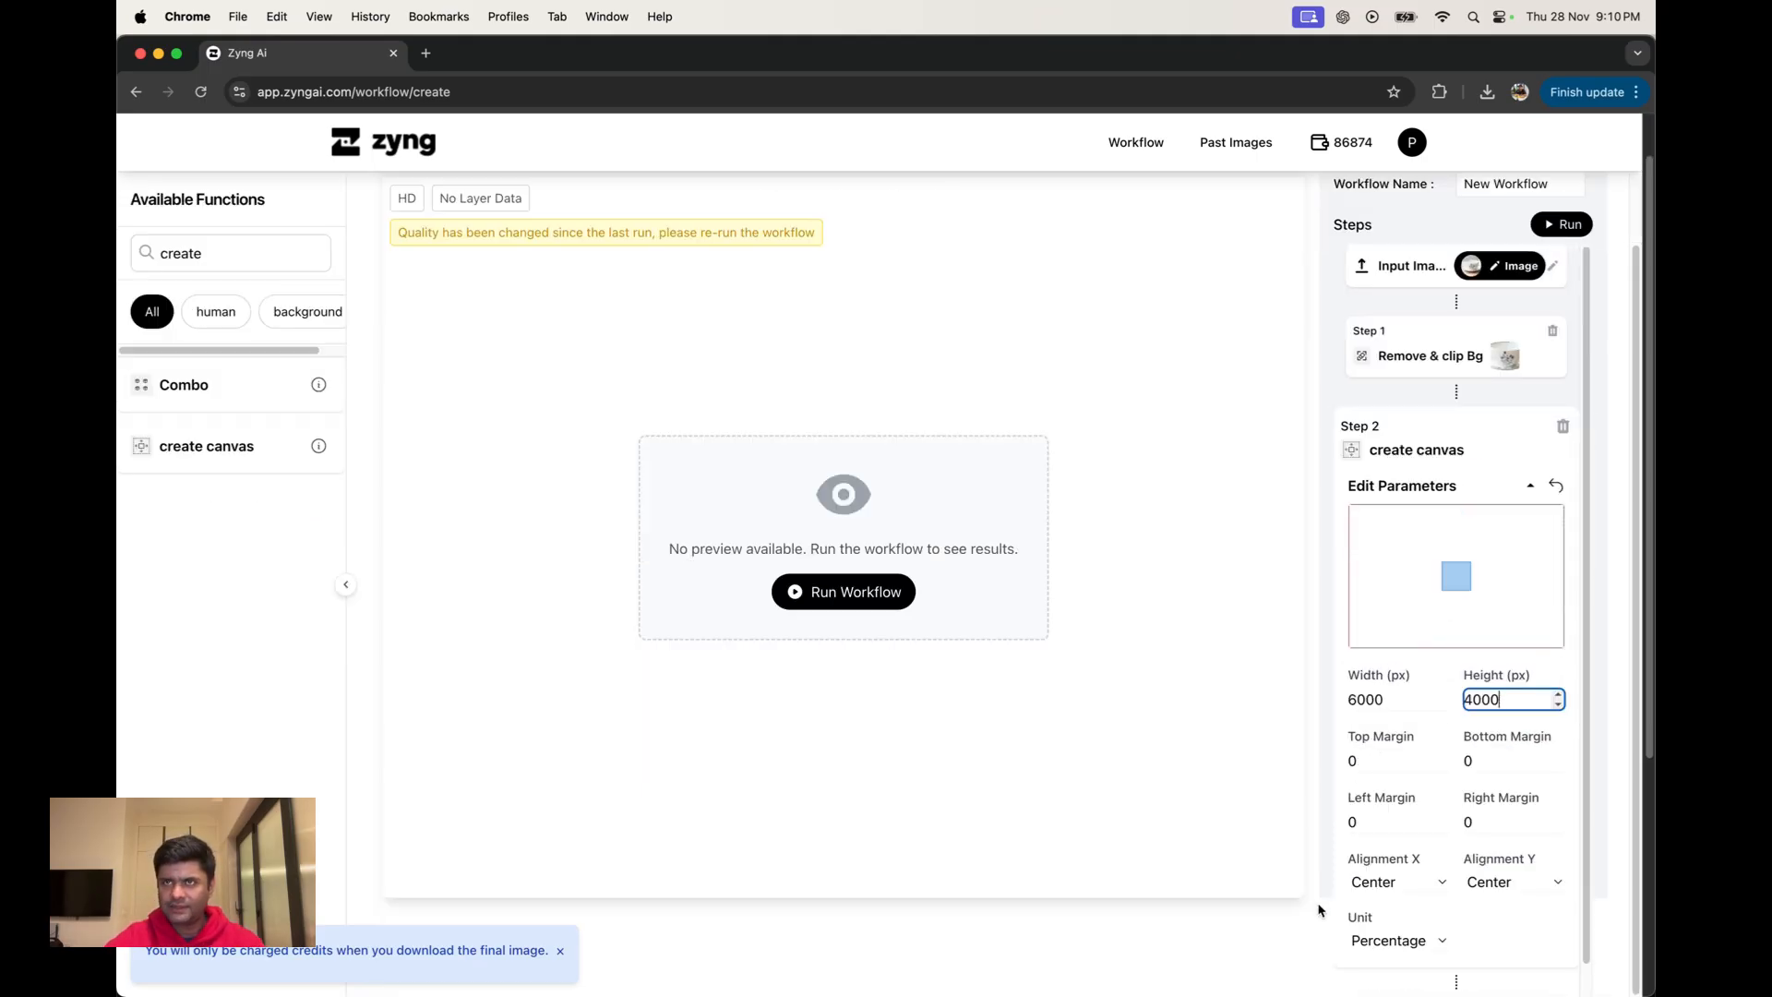
Set the canvas's top, bottom, left and right margins to 15 percent each.
{"action": "left_click", "coordinate": [1390, 763]}
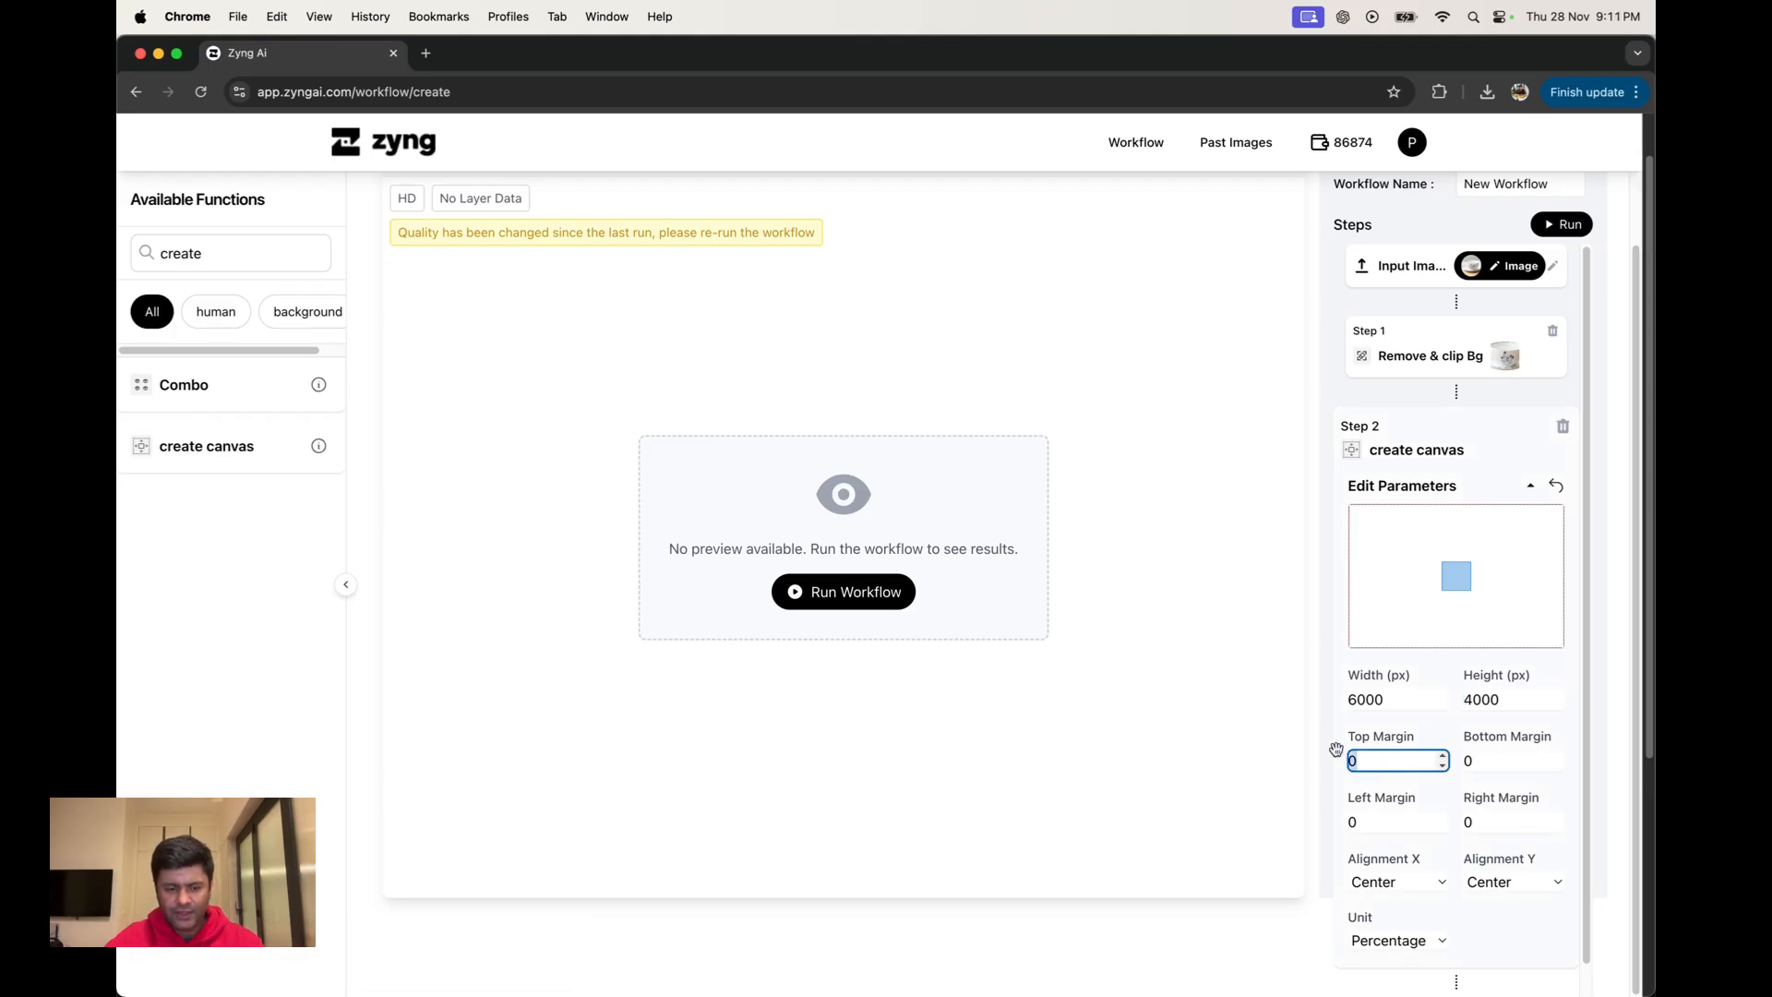
{"action": "type", "text": "15"}
{"action": "key", "text": "Tab"}
{"action": "type", "text": "15"}
{"action": "key", "text": "Tab"}
{"action": "type", "text": "15"}
{"action": "key", "text": "Tab"}
{"action": "type", "text": "15"}
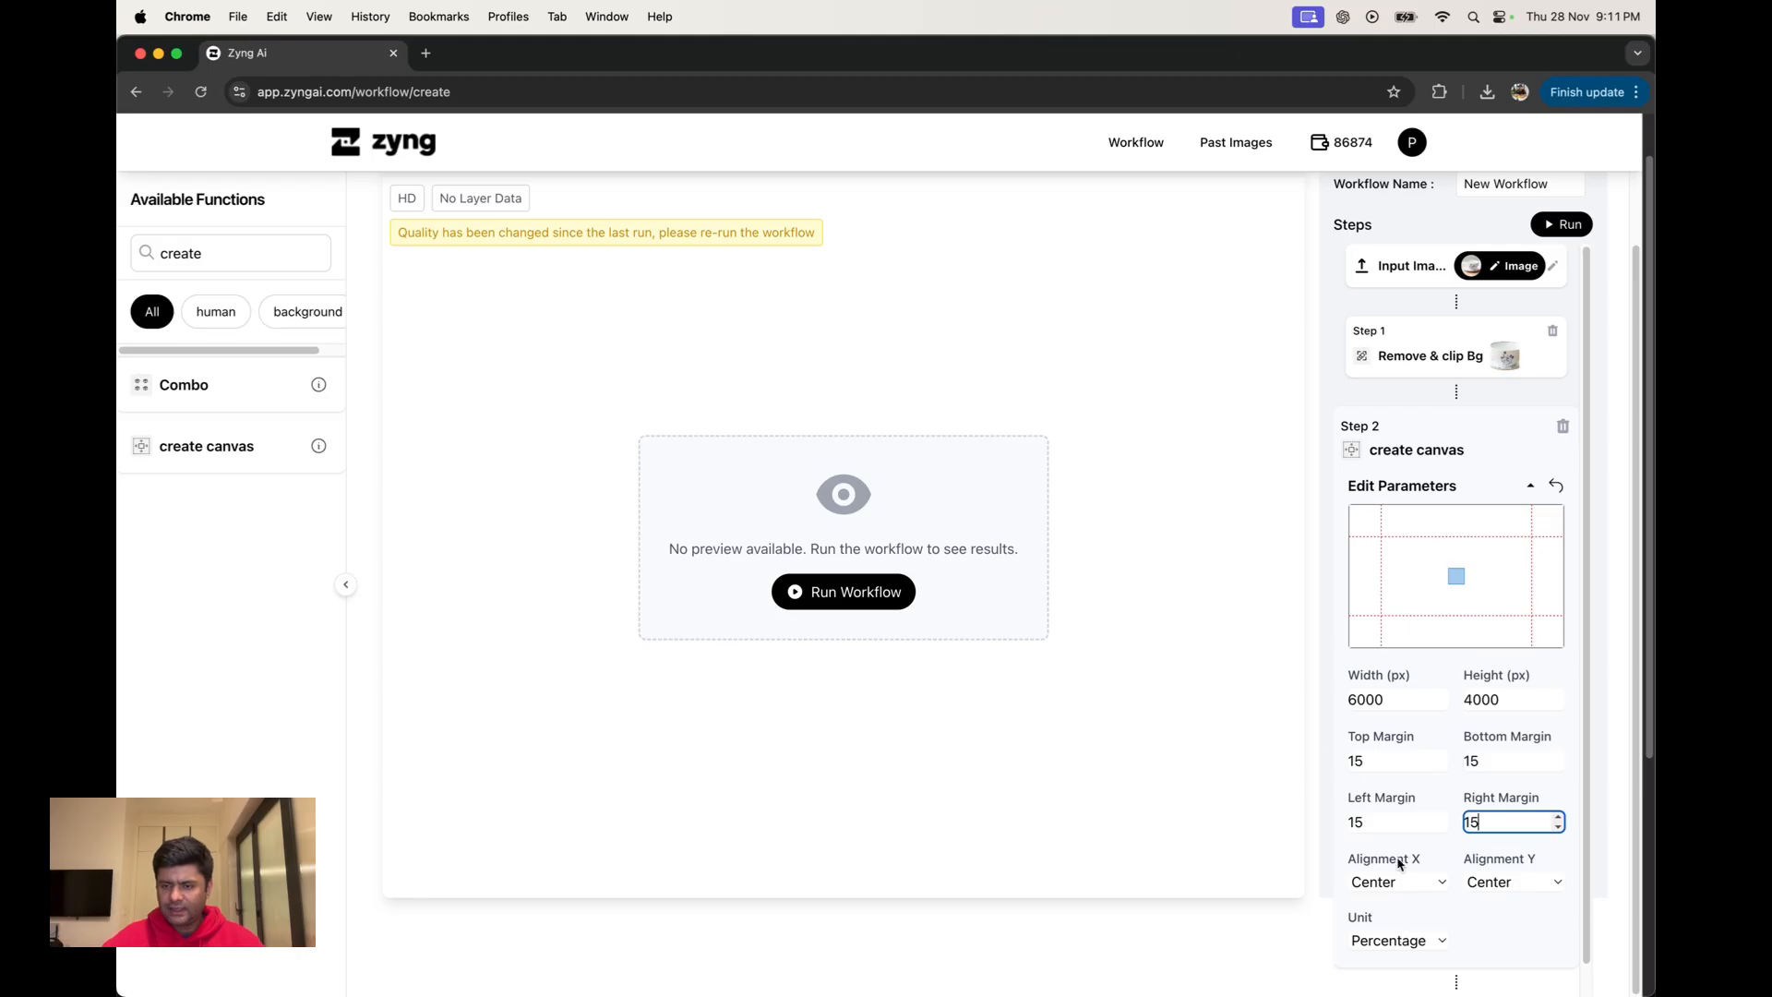
Set the canvas's horizontal alignment to Left and run the workflow.
{"action": "left_click", "coordinate": [1426, 885]}
{"action": "left_click", "coordinate": [1415, 868]}
{"action": "scroll", "coordinate": [1524, 513], "scroll_direction": "down", "scroll_amount": 1}
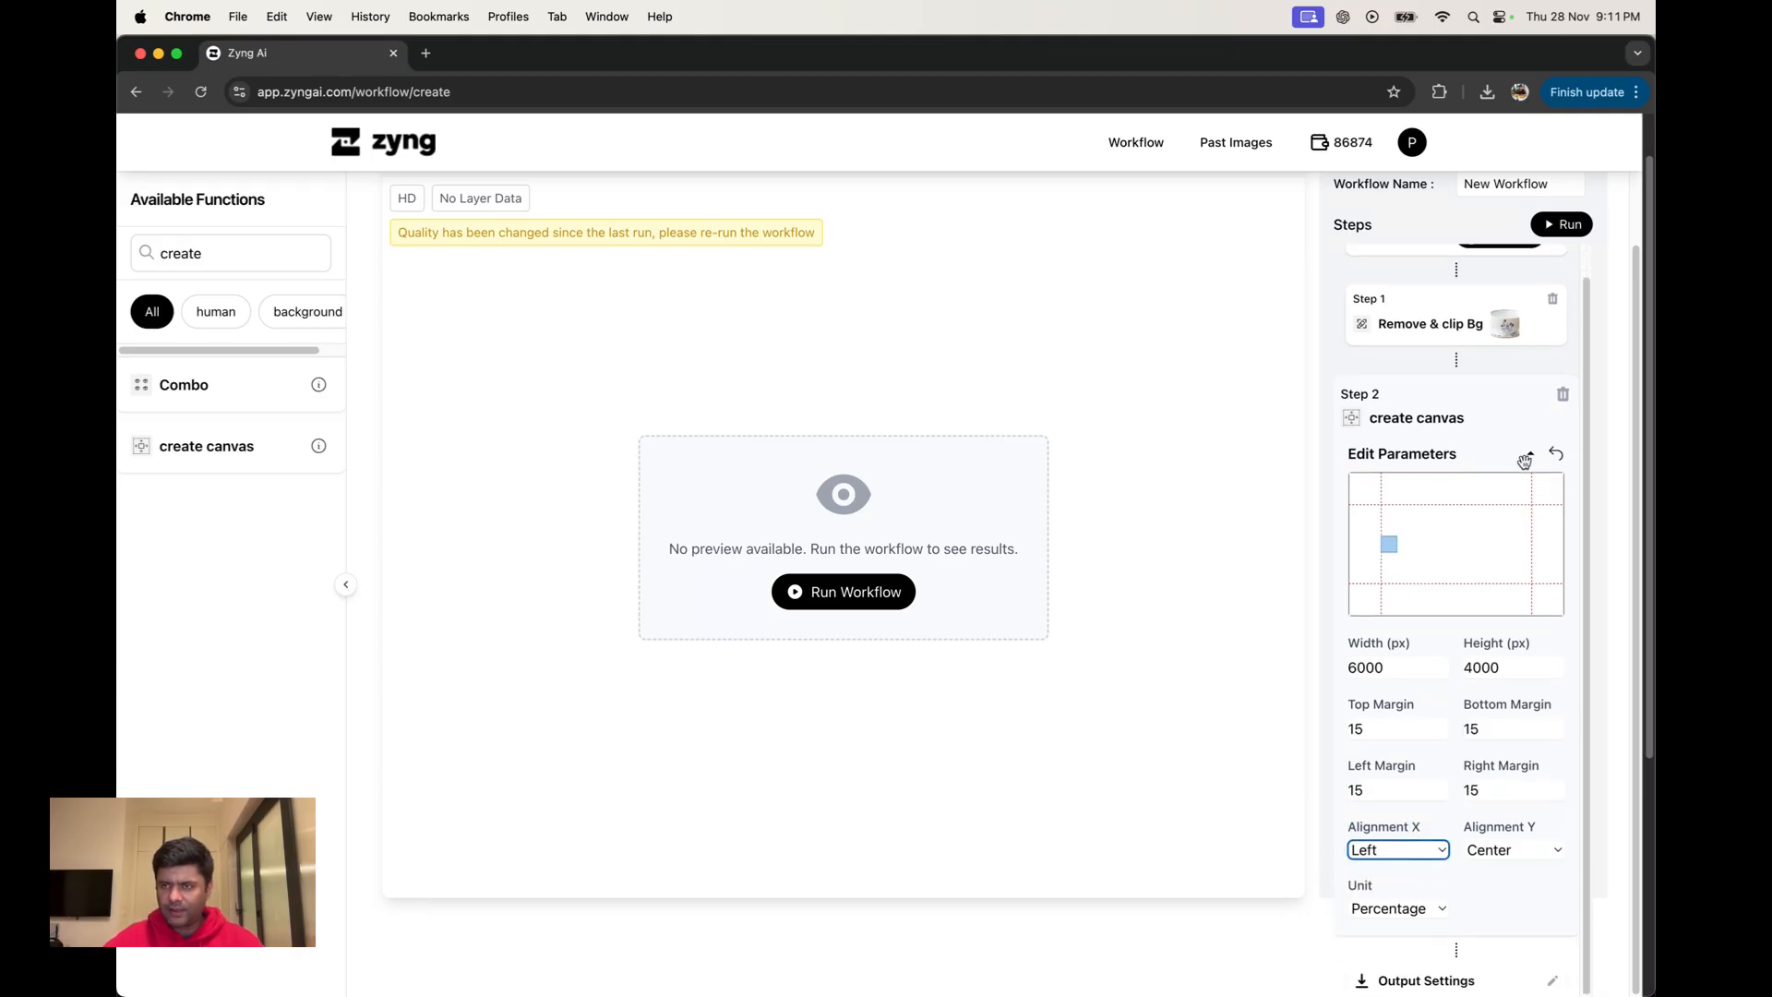
{"action": "scroll", "coordinate": [1527, 517], "scroll_direction": "down", "scroll_amount": 1}
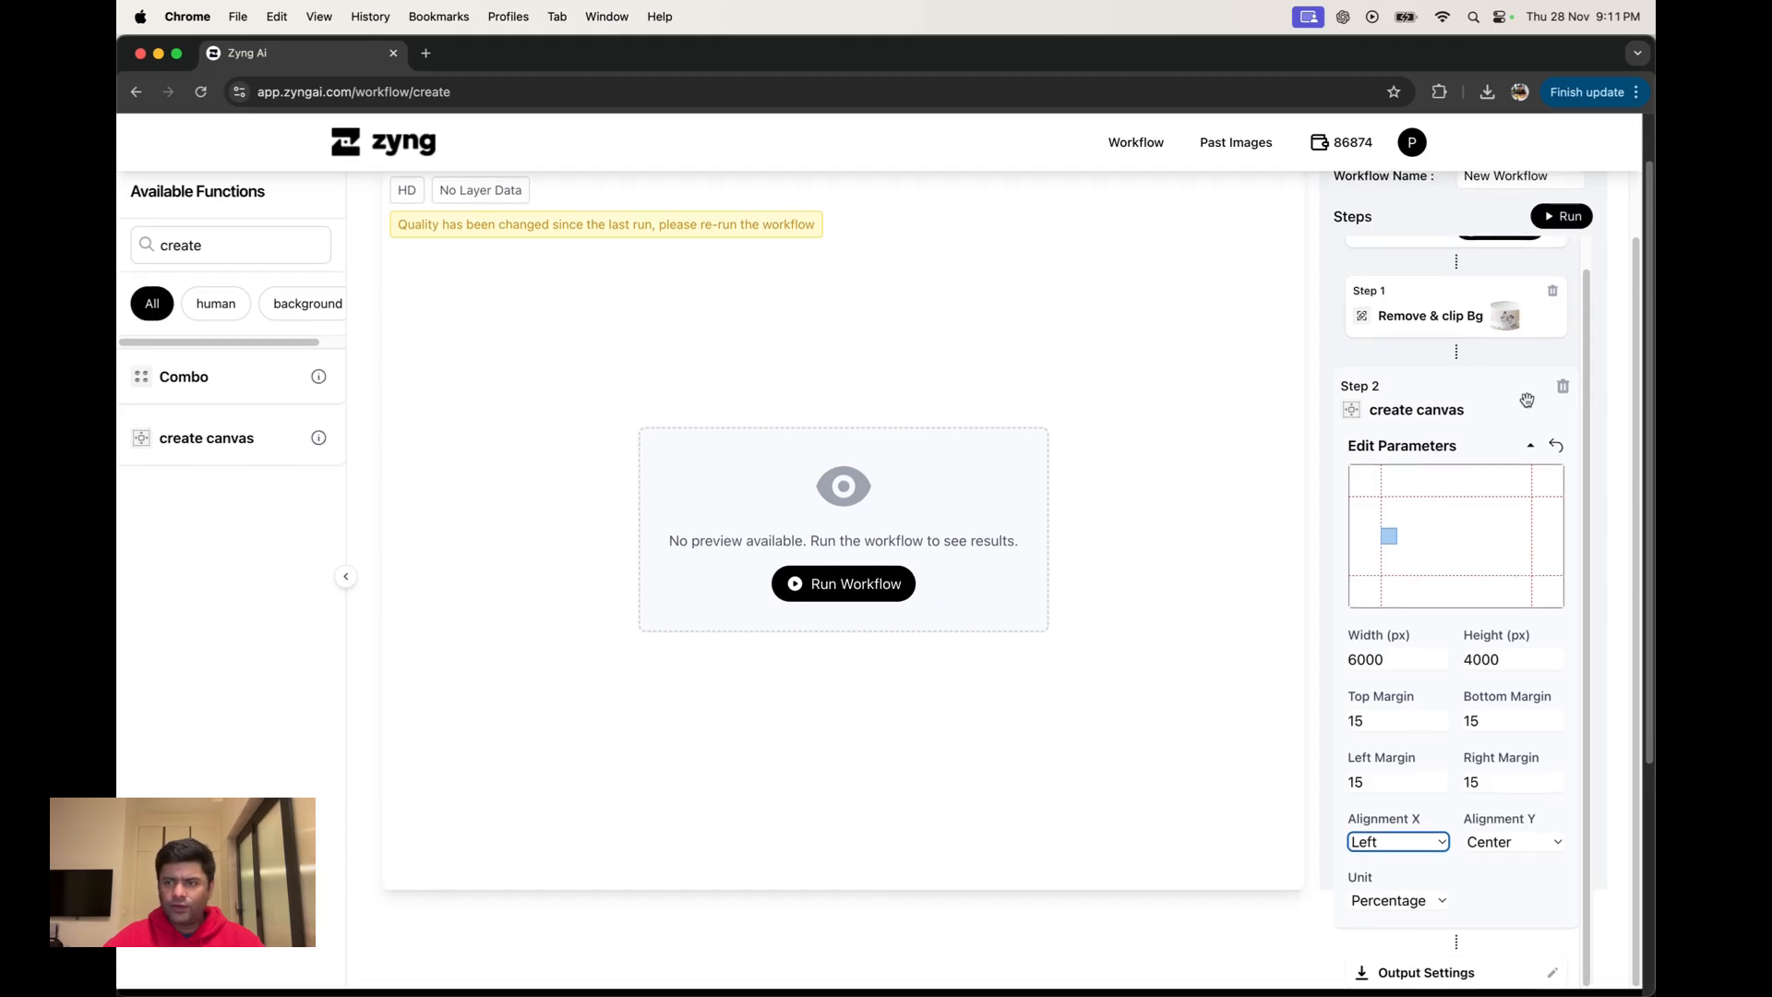
{"action": "left_click", "coordinate": [1566, 215]}
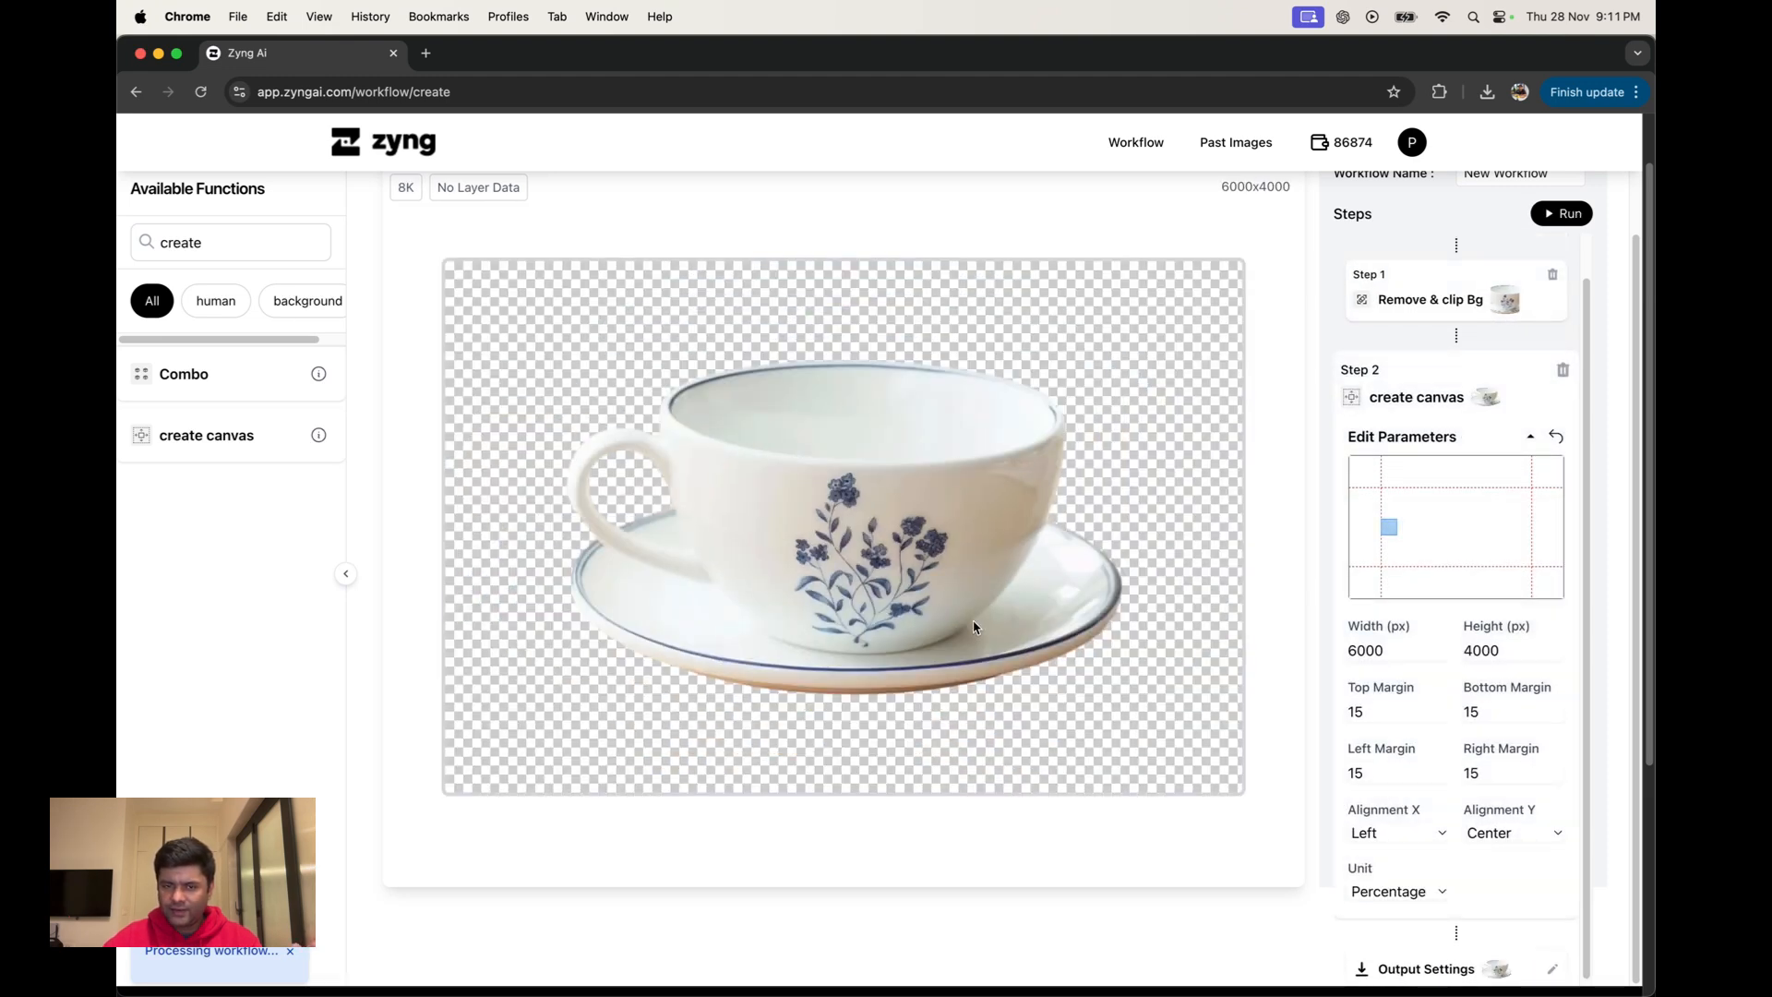
Set all four canvas margins to 20 percent and run the workflow again.
{"action": "left_click_drag", "start_coordinate": [1397, 709], "coordinate": [1247, 709]}
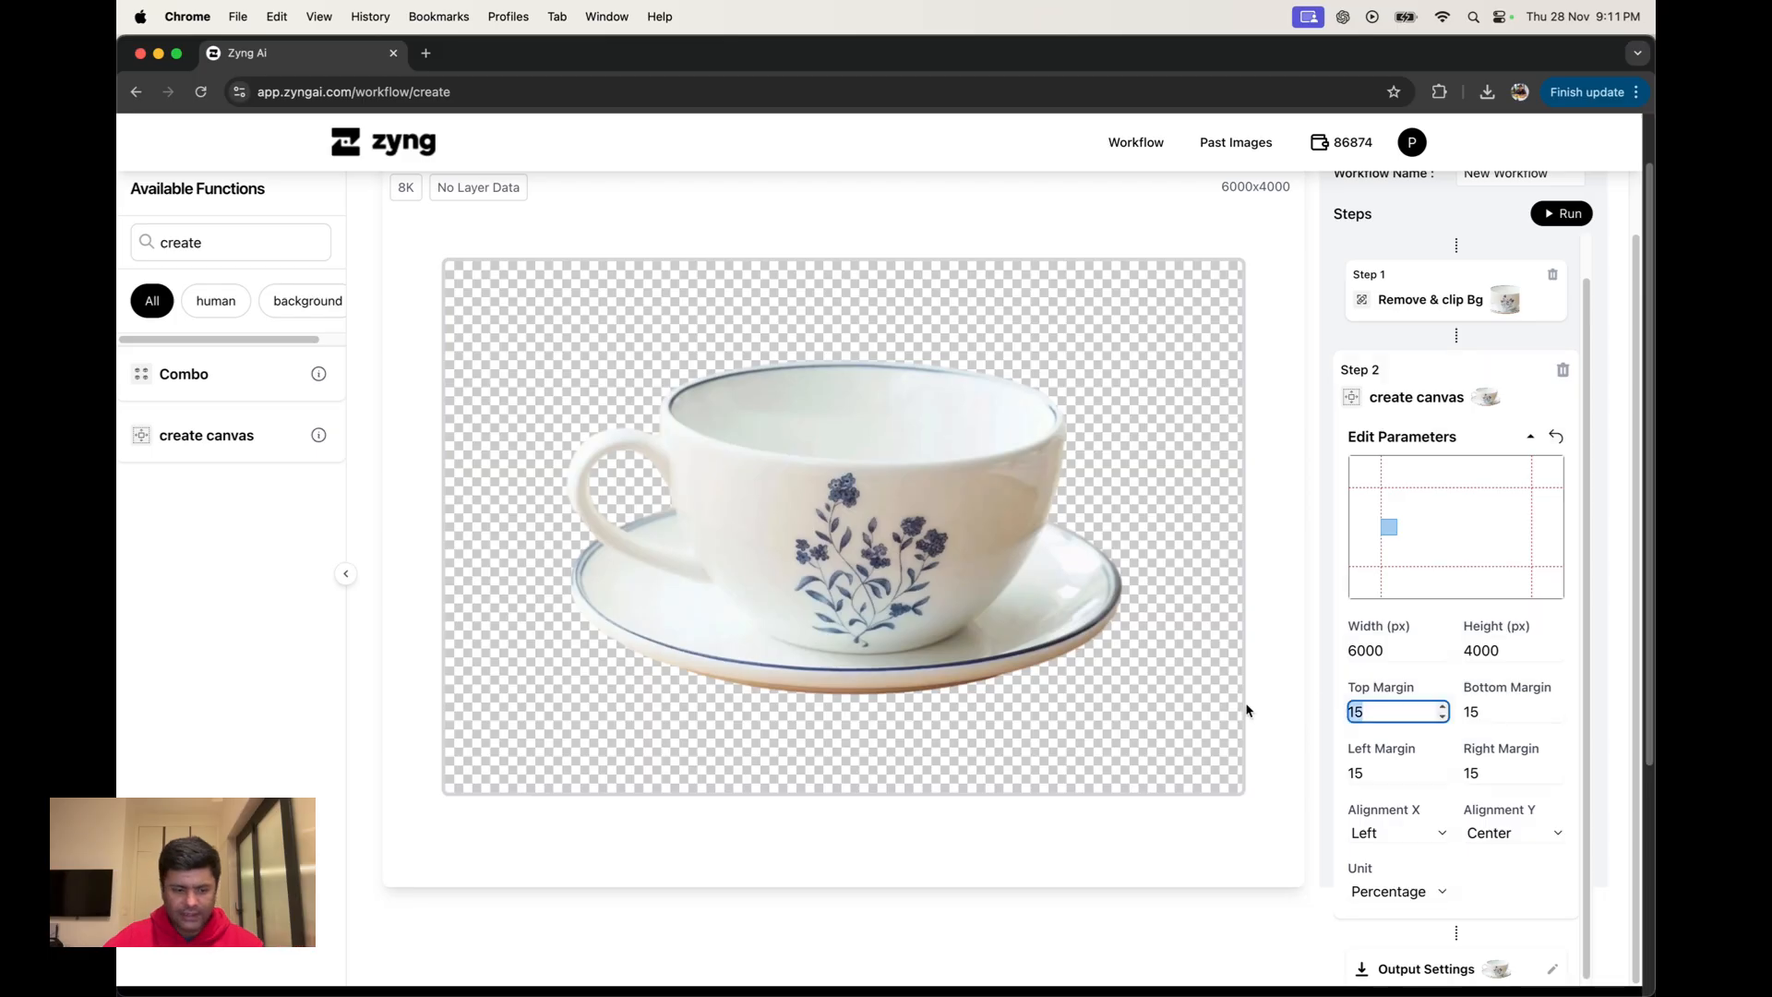
{"action": "type", "text": "20"}
{"action": "key", "text": "Tab"}
{"action": "type", "text": "20"}
{"action": "key", "text": "Tab"}
{"action": "type", "text": "20"}
{"action": "key", "text": "Tab"}
{"action": "type", "text": "20"}
{"action": "left_click", "coordinate": [1562, 214]}
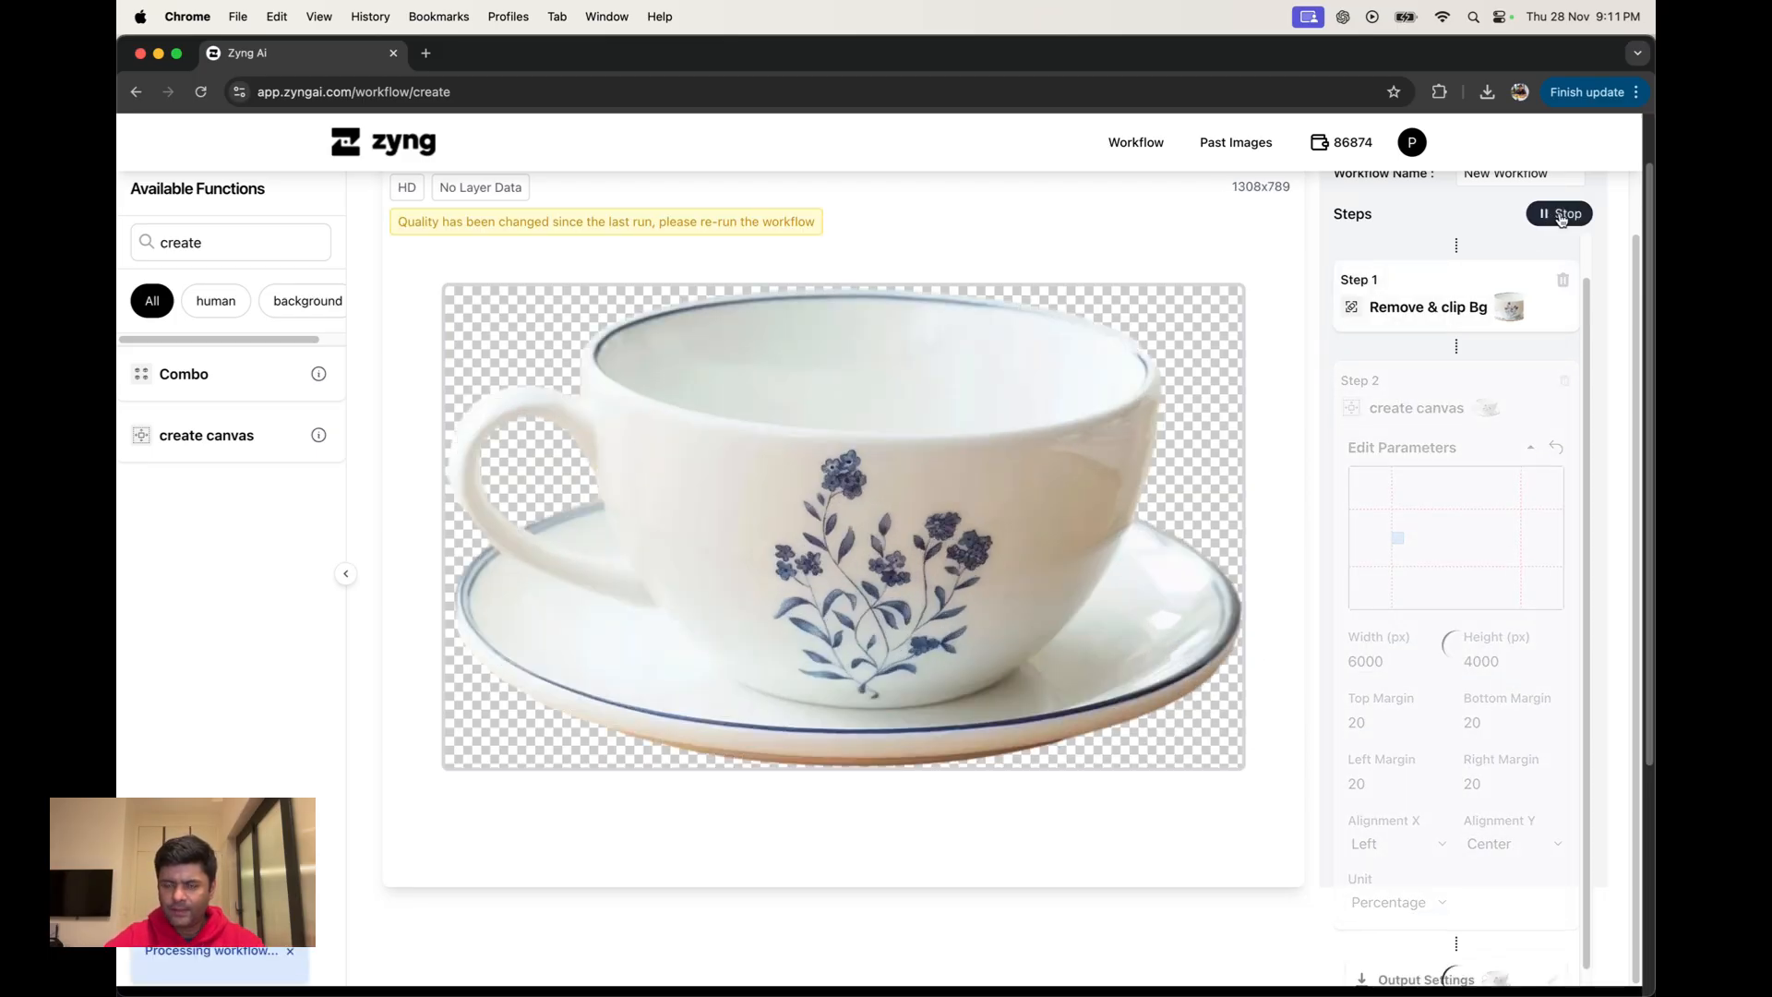
Search the available functions for "generate" and add Gen Background as the third workflow step.
{"action": "left_click", "coordinate": [231, 238]}
{"action": "key", "text": "super+a"}
{"action": "type", "text": "gn"}
{"action": "key", "text": "BackSpace"}
{"action": "type", "text": "enerate"}
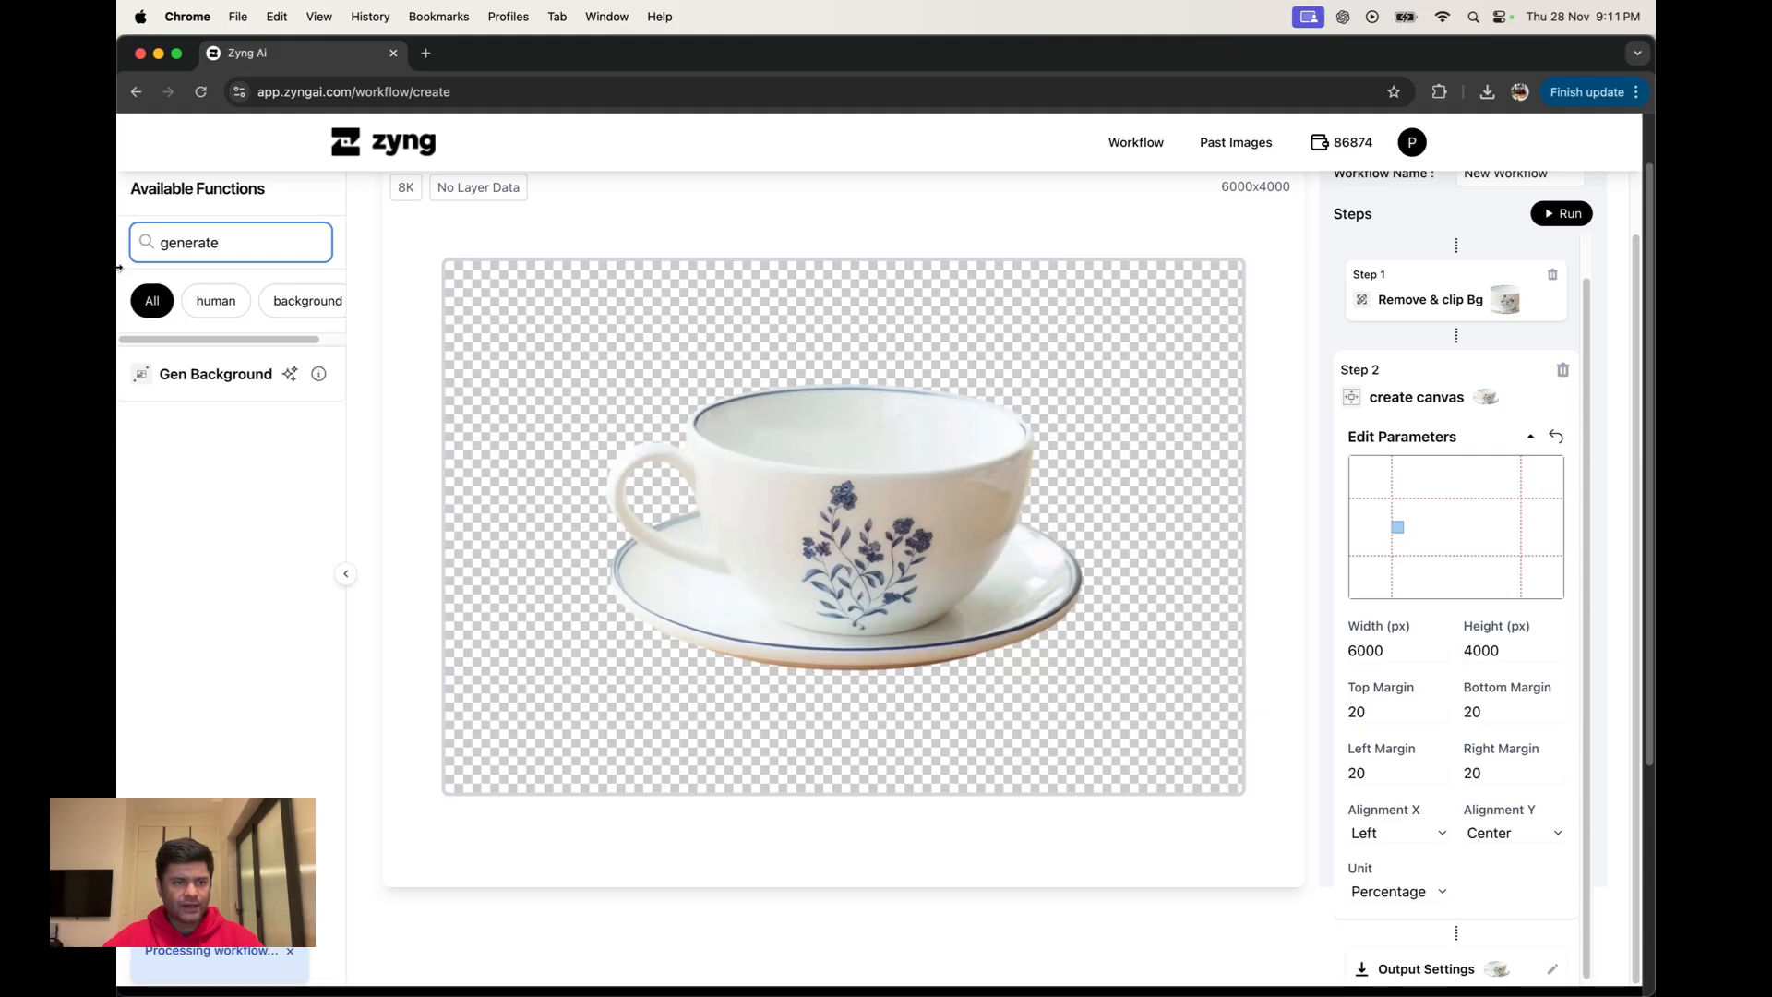
{"action": "left_click", "coordinate": [188, 383]}
Enter "elegant marble surface" as the Gen Background step's background description and run the workflow.
{"action": "scroll", "coordinate": [1555, 637], "scroll_direction": "down", "scroll_amount": 5}
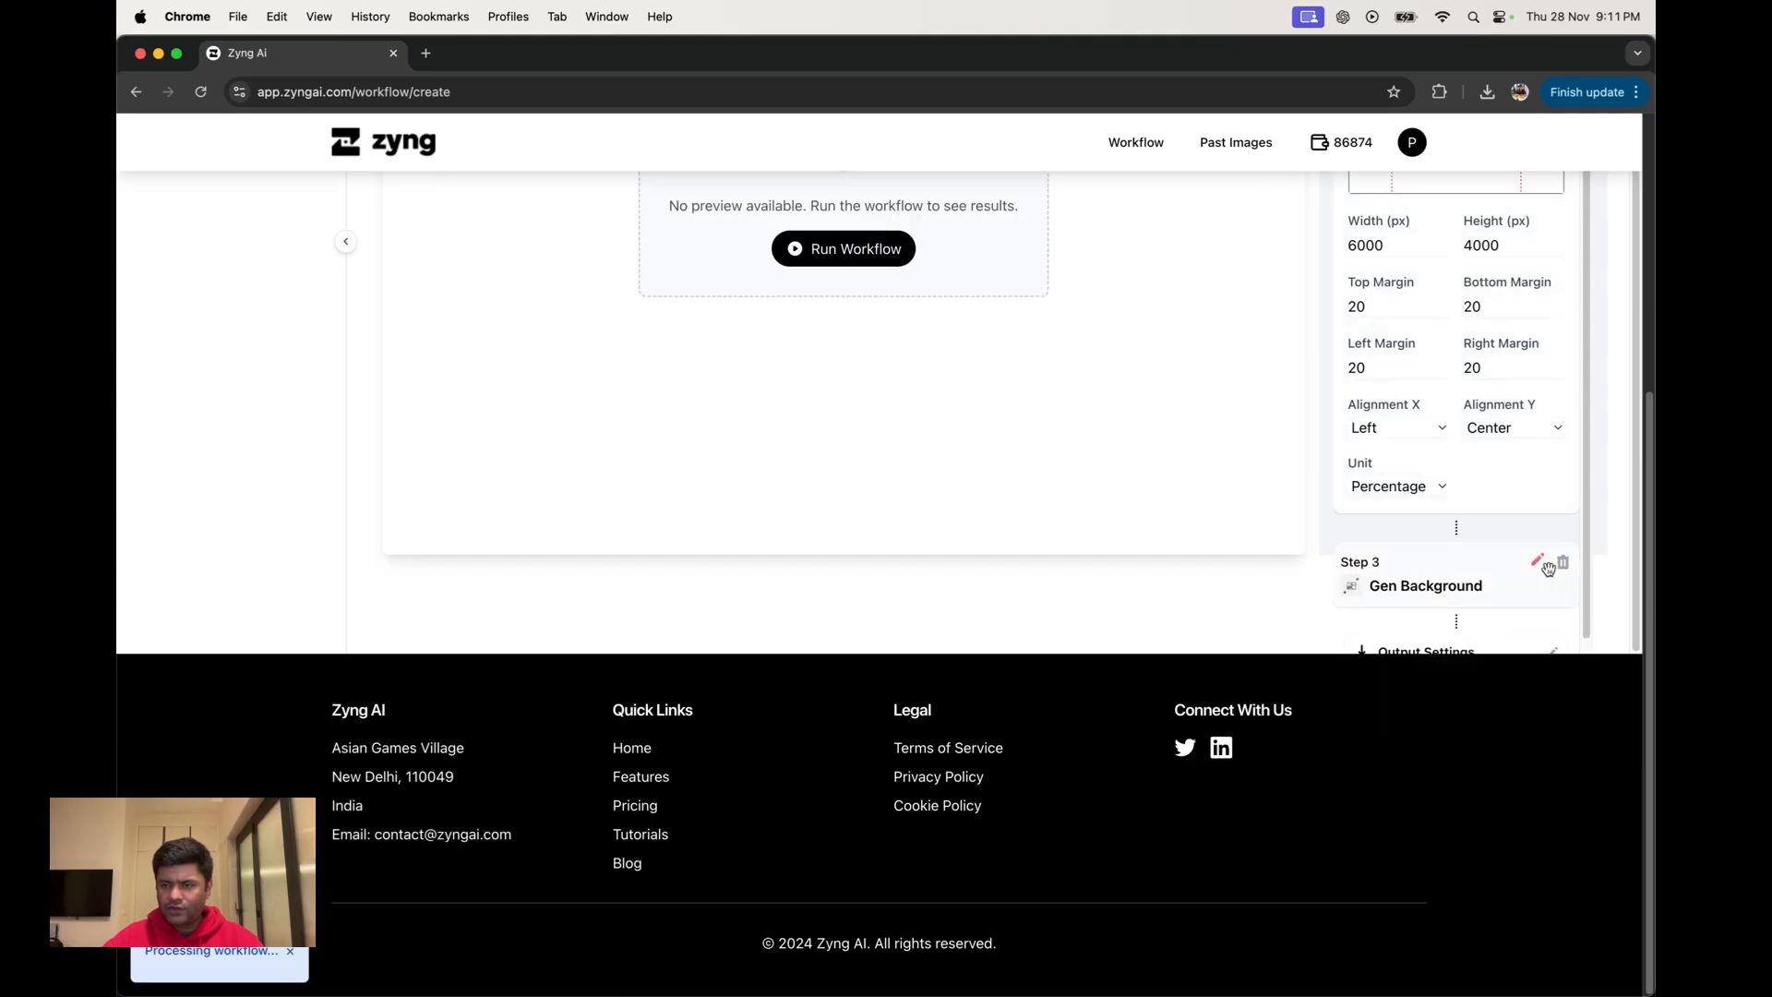
{"action": "left_click", "coordinate": [1538, 561]}
{"action": "scroll", "coordinate": [990, 576], "scroll_direction": "up", "scroll_amount": 5}
{"action": "scroll", "coordinate": [1426, 729], "scroll_direction": "up", "scroll_amount": 5}
{"action": "scroll", "coordinate": [1468, 743], "scroll_direction": "down", "scroll_amount": 3}
{"action": "scroll", "coordinate": [1468, 743], "scroll_direction": "right", "scroll_amount": 3}
{"action": "left_click", "coordinate": [1220, 549]}
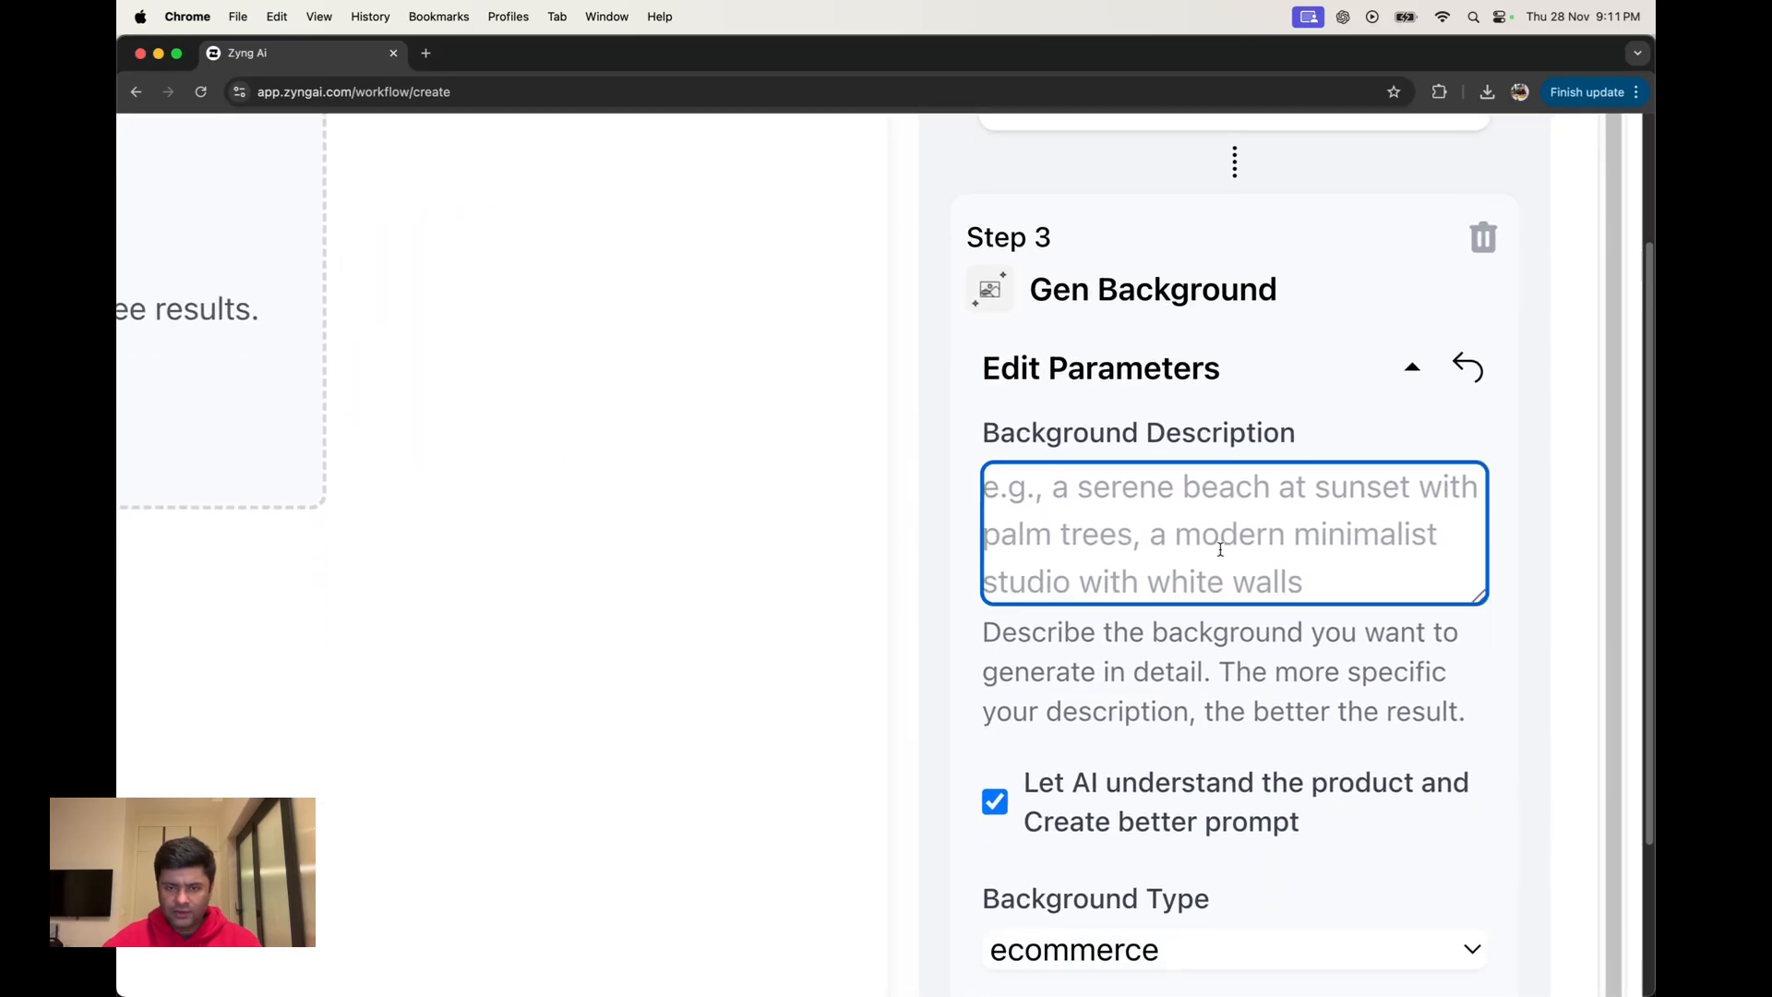
{"action": "type", "text": "el"}
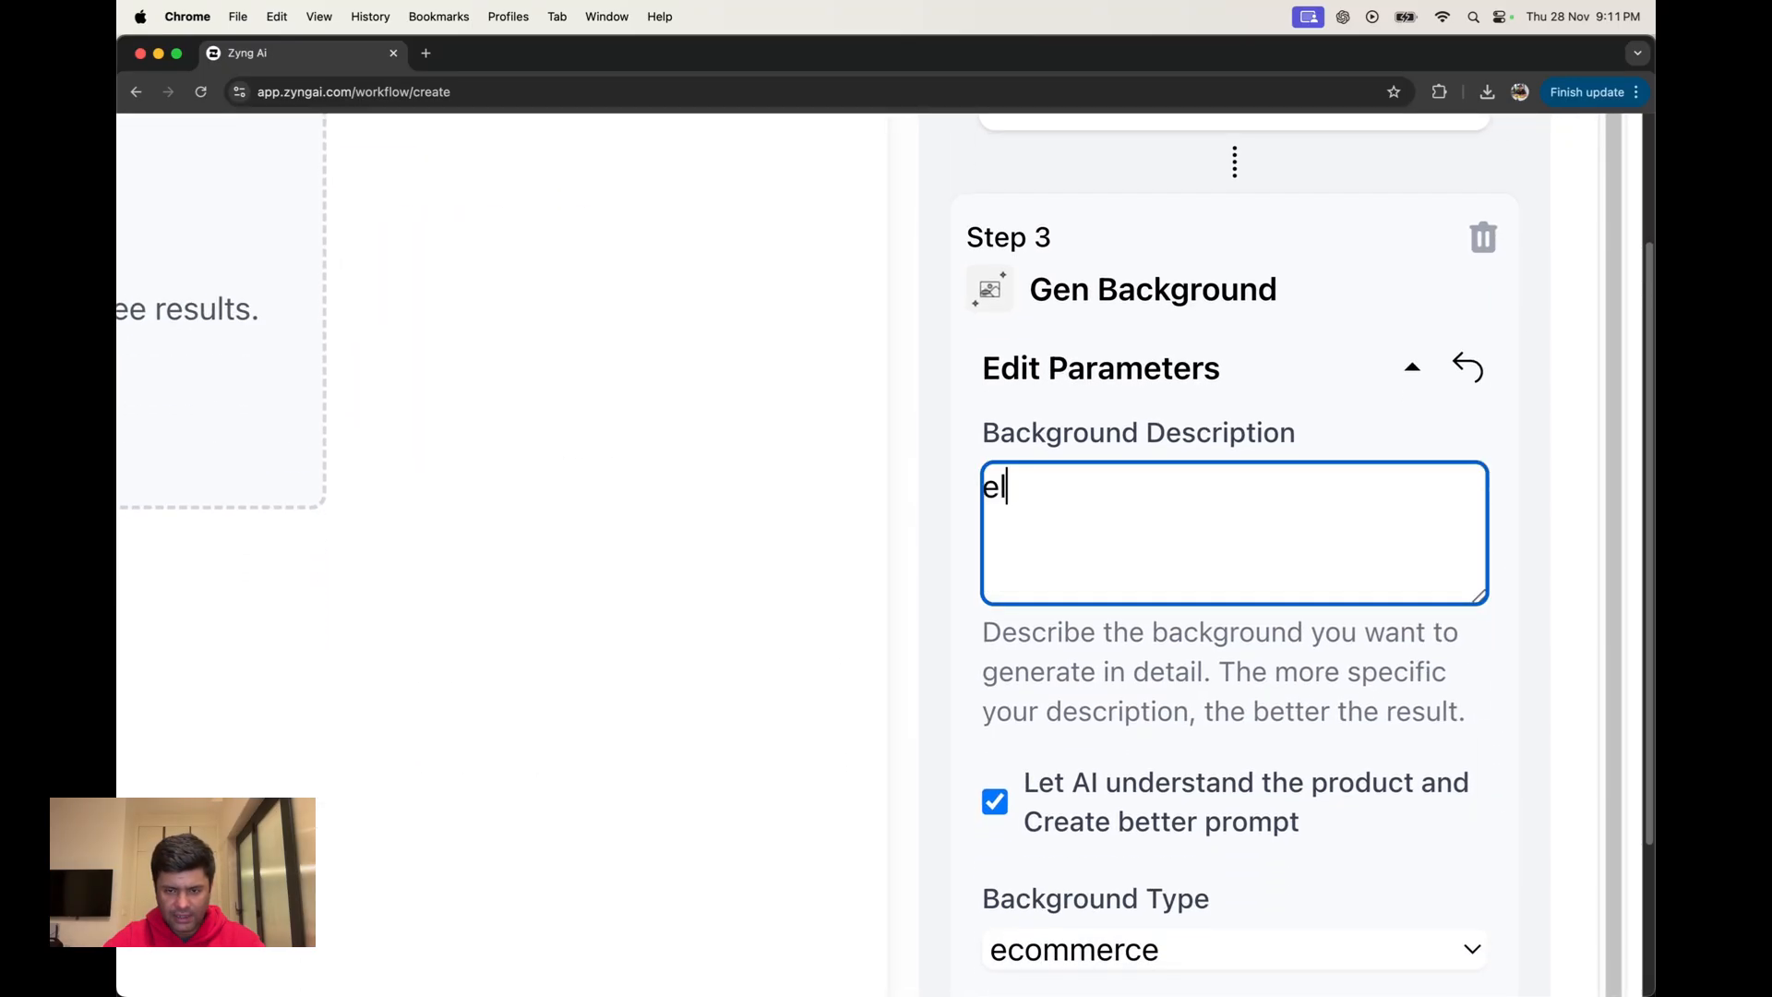
{"action": "type", "text": "egant marble surface"}
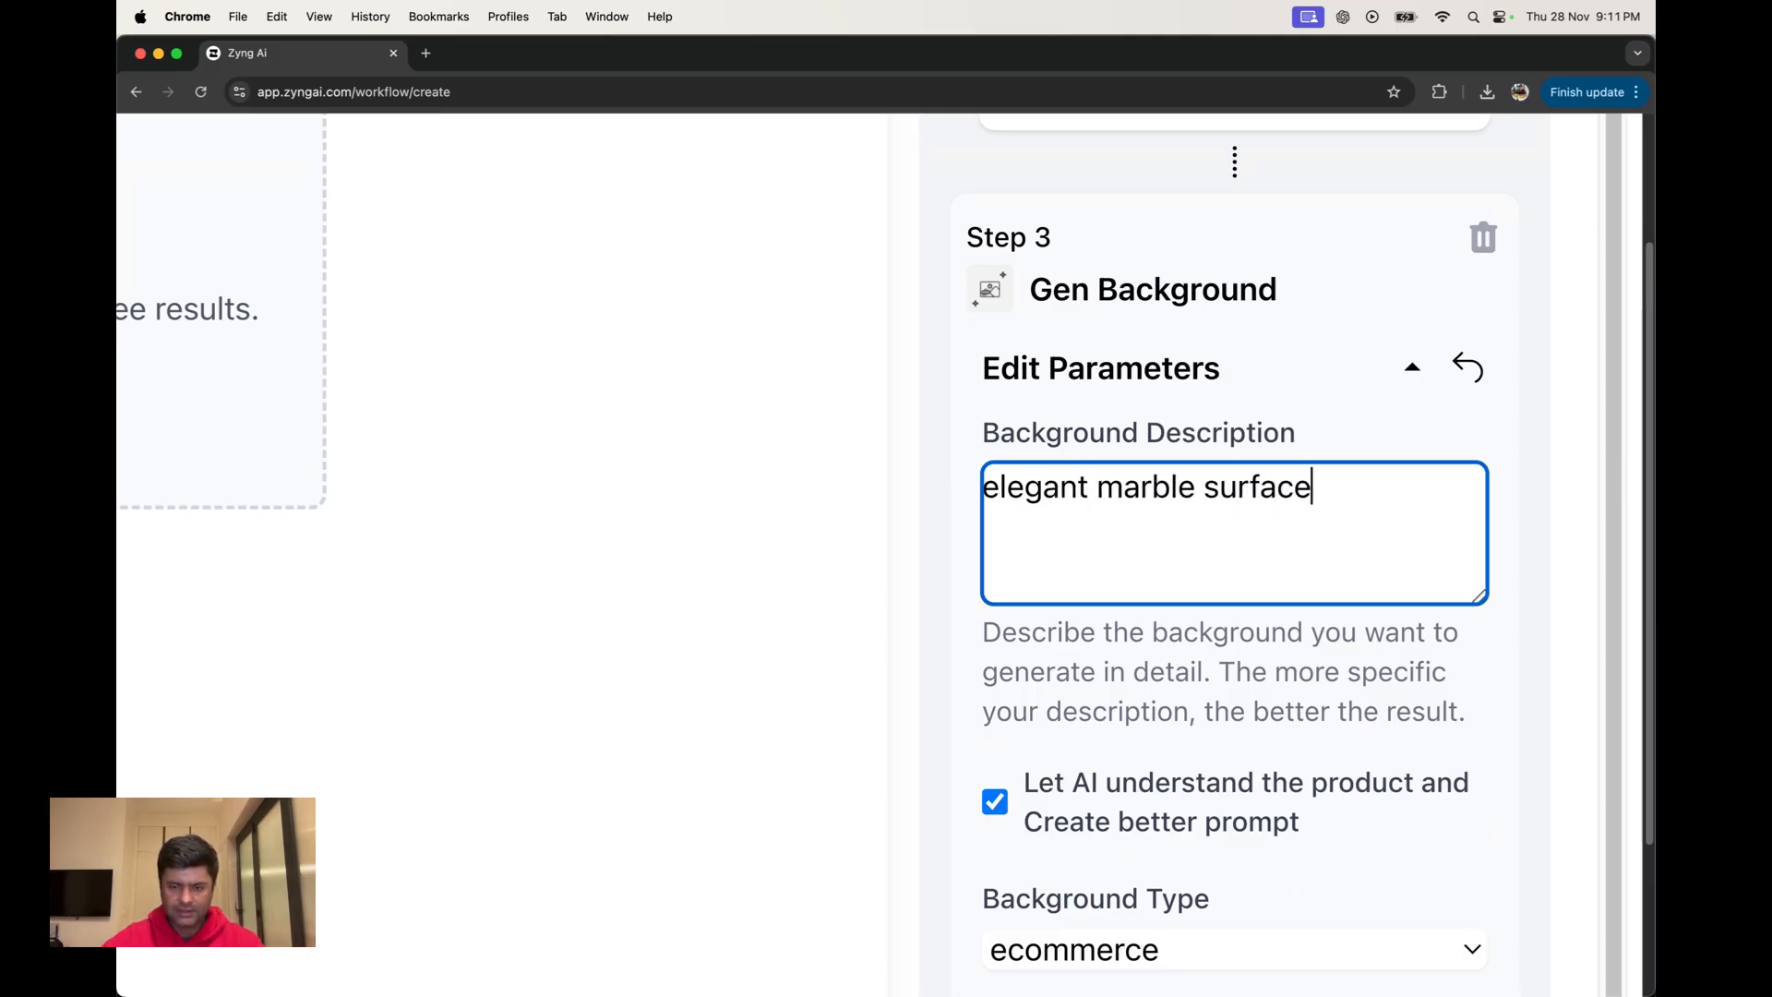
{"action": "scroll", "coordinate": [1250, 530], "scroll_direction": "down", "scroll_amount": 2}
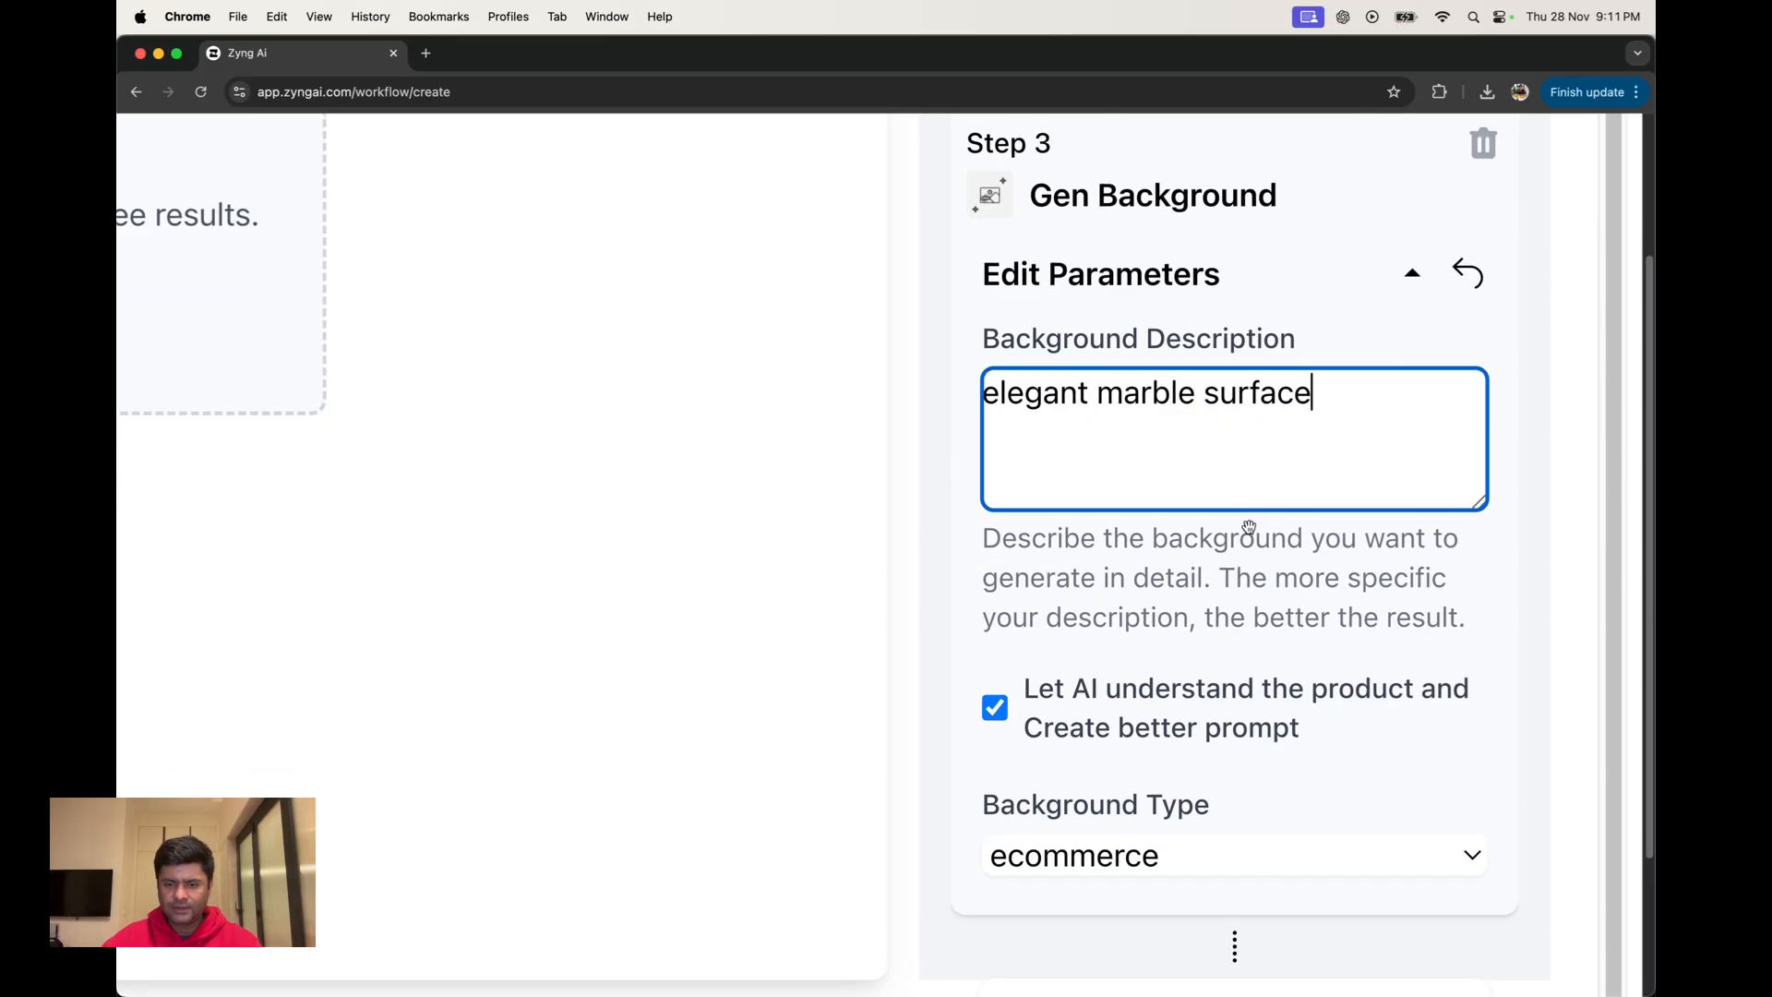
{"action": "scroll", "coordinate": [1237, 554], "scroll_direction": "up", "scroll_amount": 1}
{"action": "scroll", "coordinate": [1240, 554], "scroll_direction": "down", "scroll_amount": 1}
{"action": "scroll", "coordinate": [1239, 555], "scroll_direction": "down", "scroll_amount": 5}
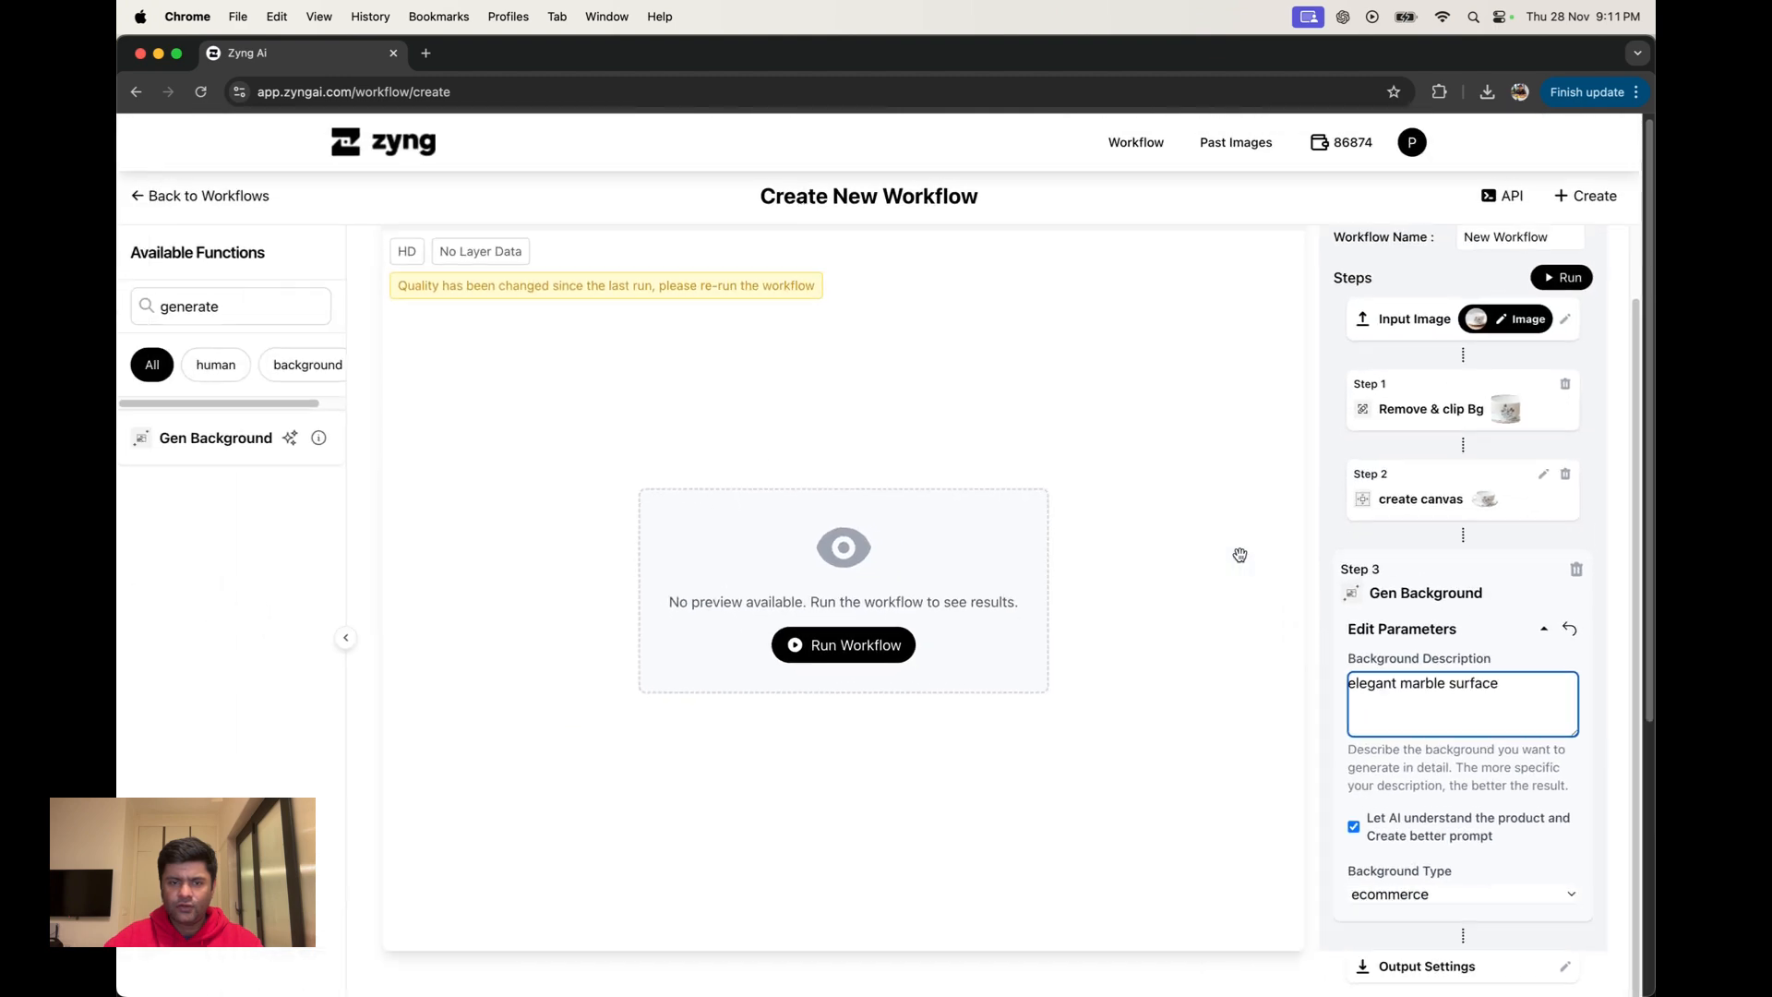
{"action": "mouse_move", "coordinate": [1496, 515]}
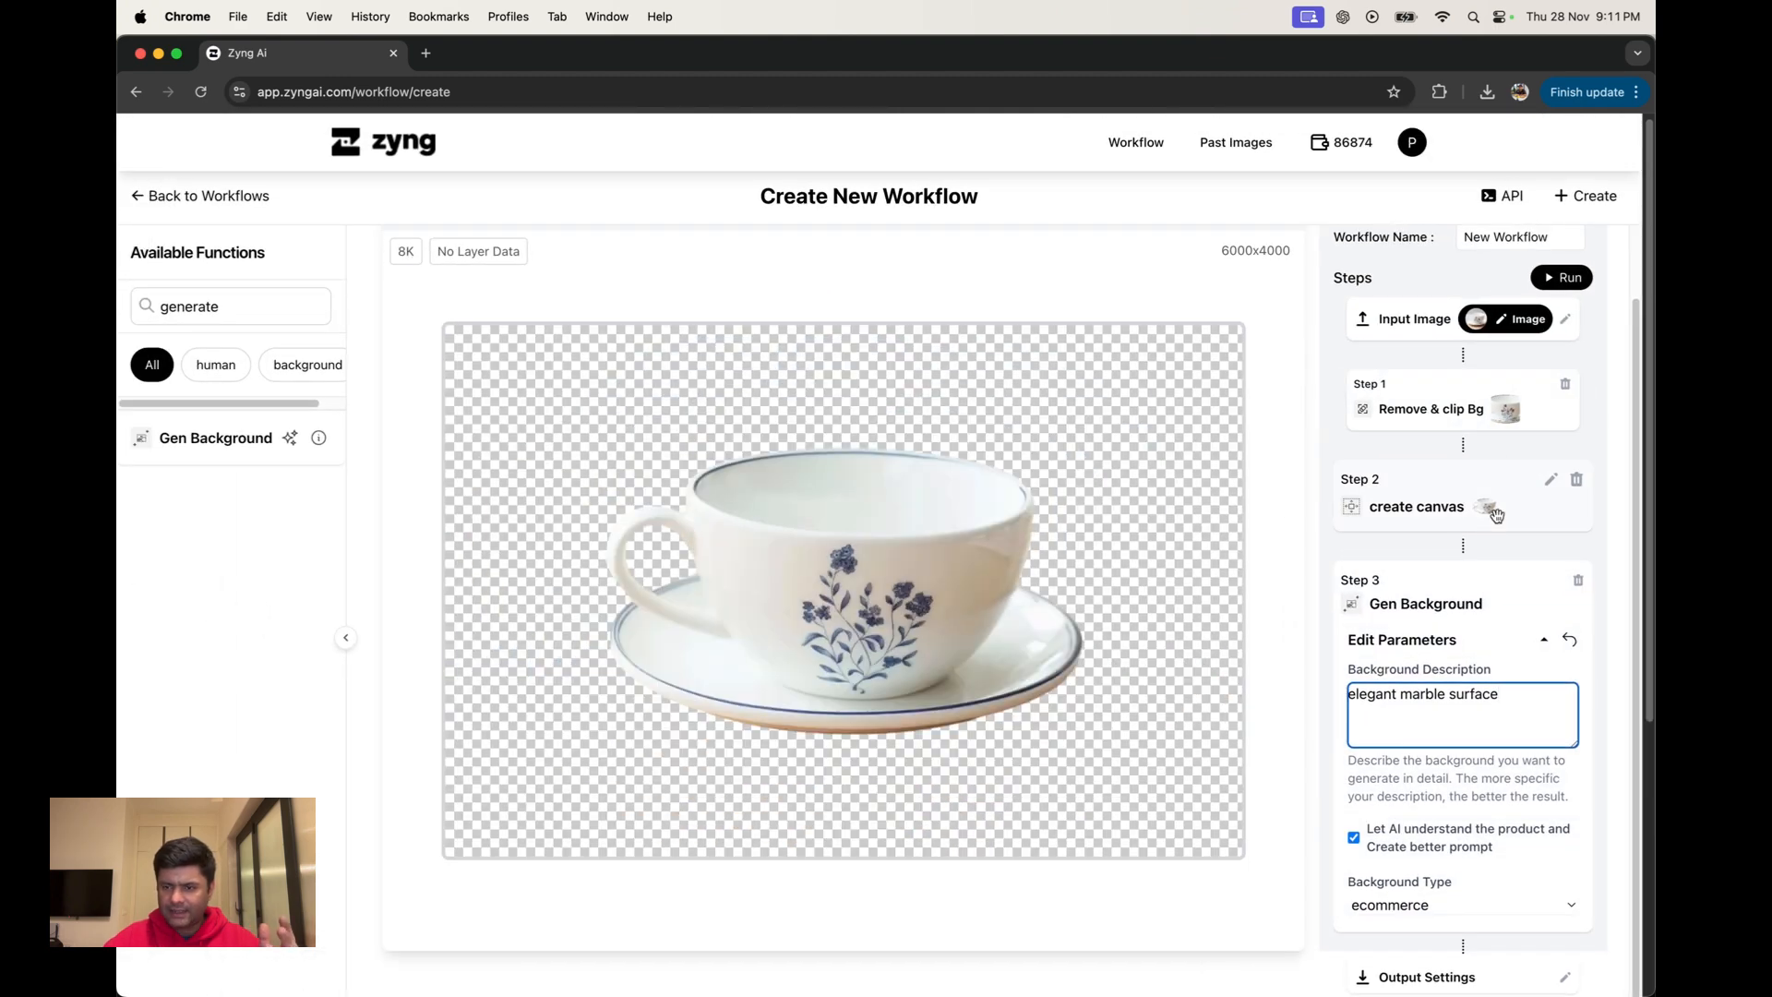
{"action": "left_click", "coordinate": [1562, 280]}
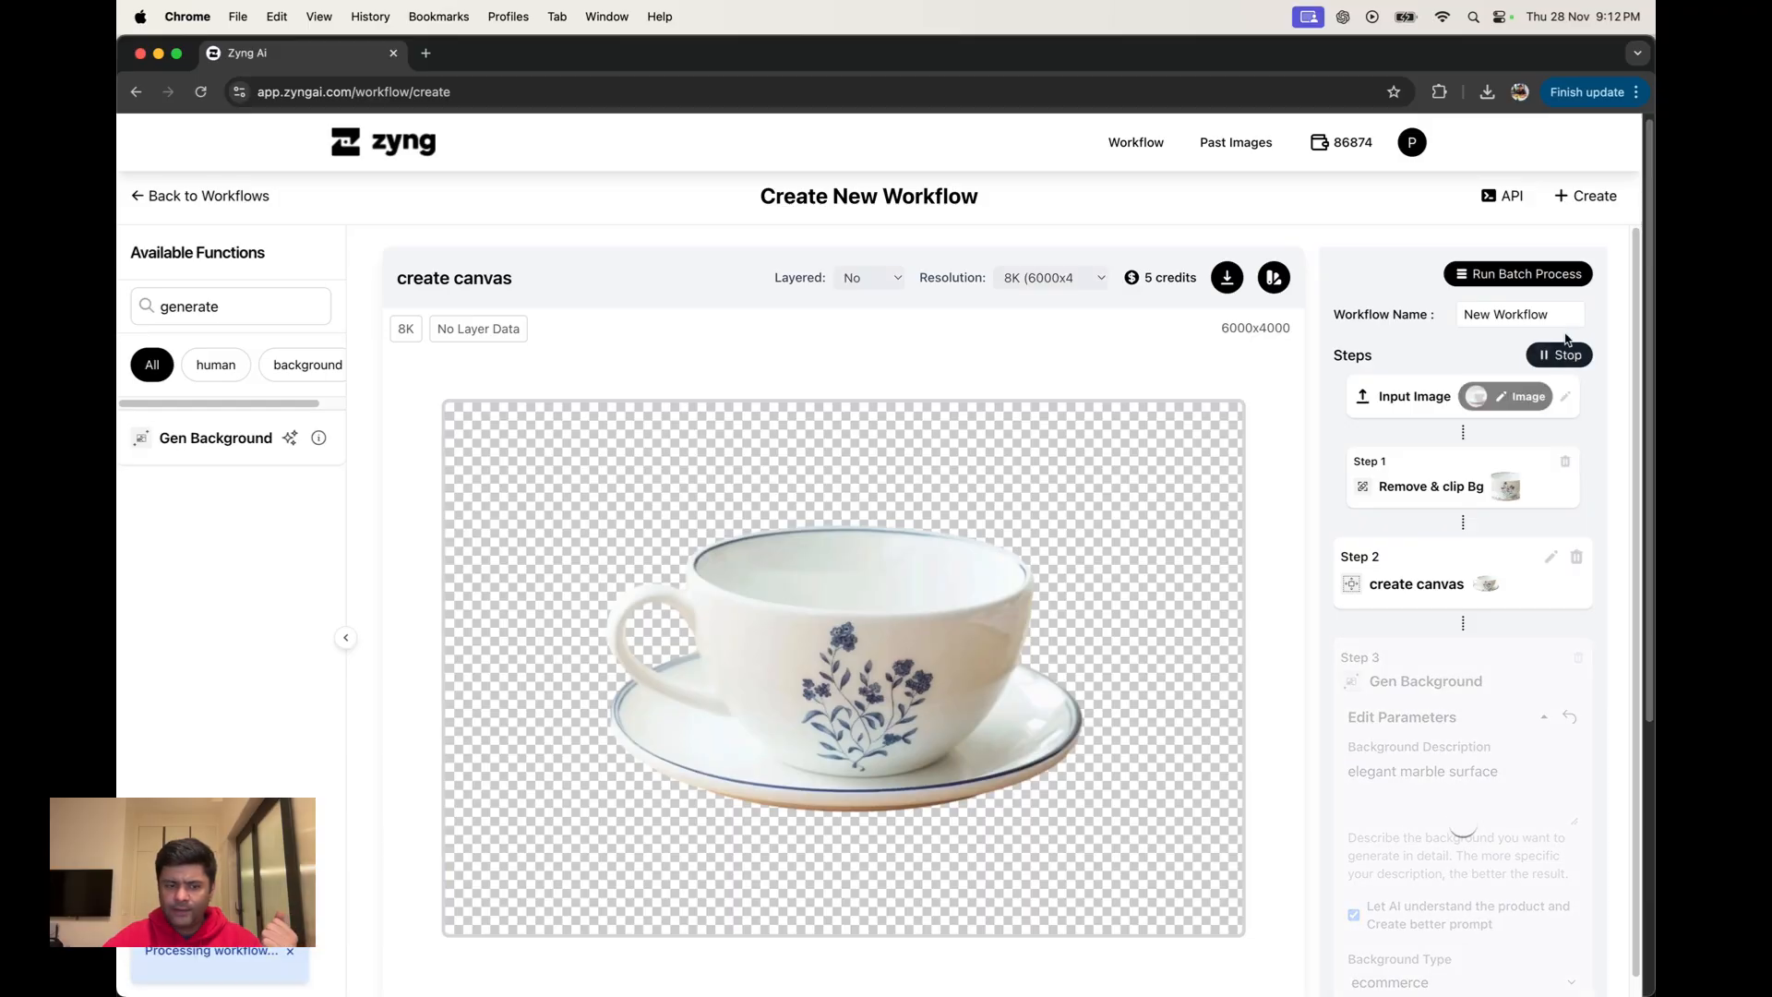
Set up a batch process and upload 12 assorted bottle, jar and package images from the product photos folder.
{"action": "left_click", "coordinate": [1525, 274]}
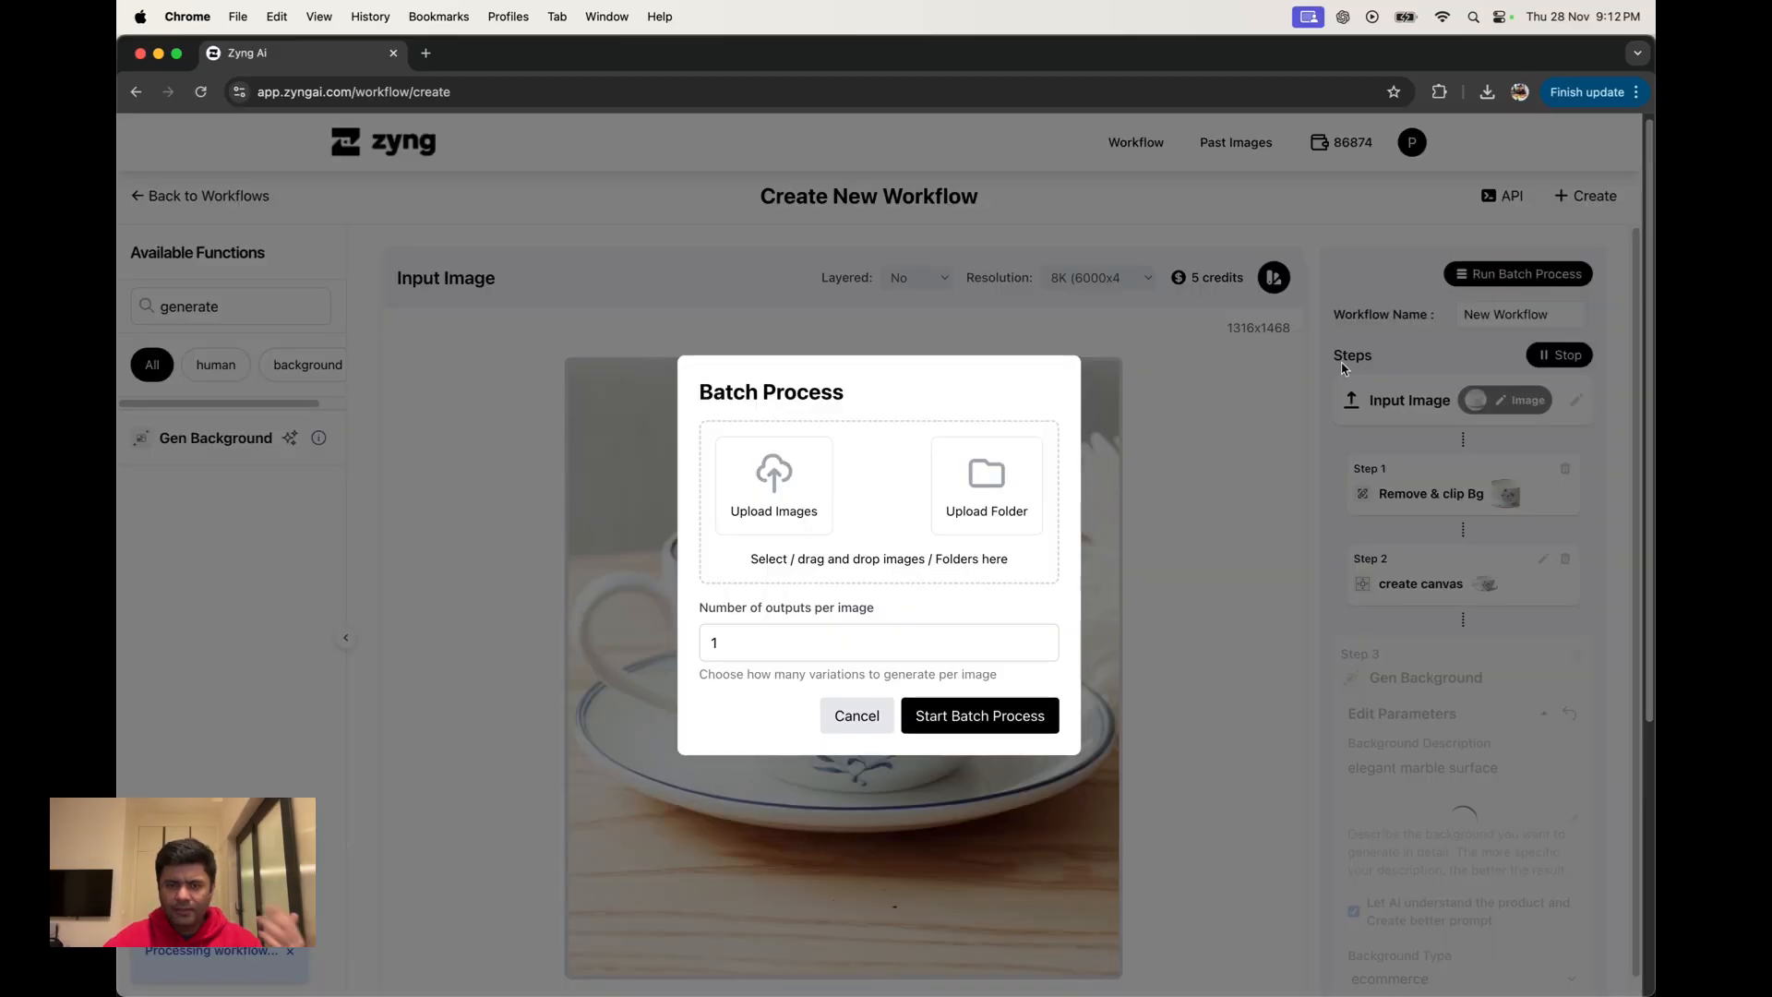
{"action": "left_click", "coordinate": [777, 502]}
{"action": "left_click", "coordinate": [738, 481]}
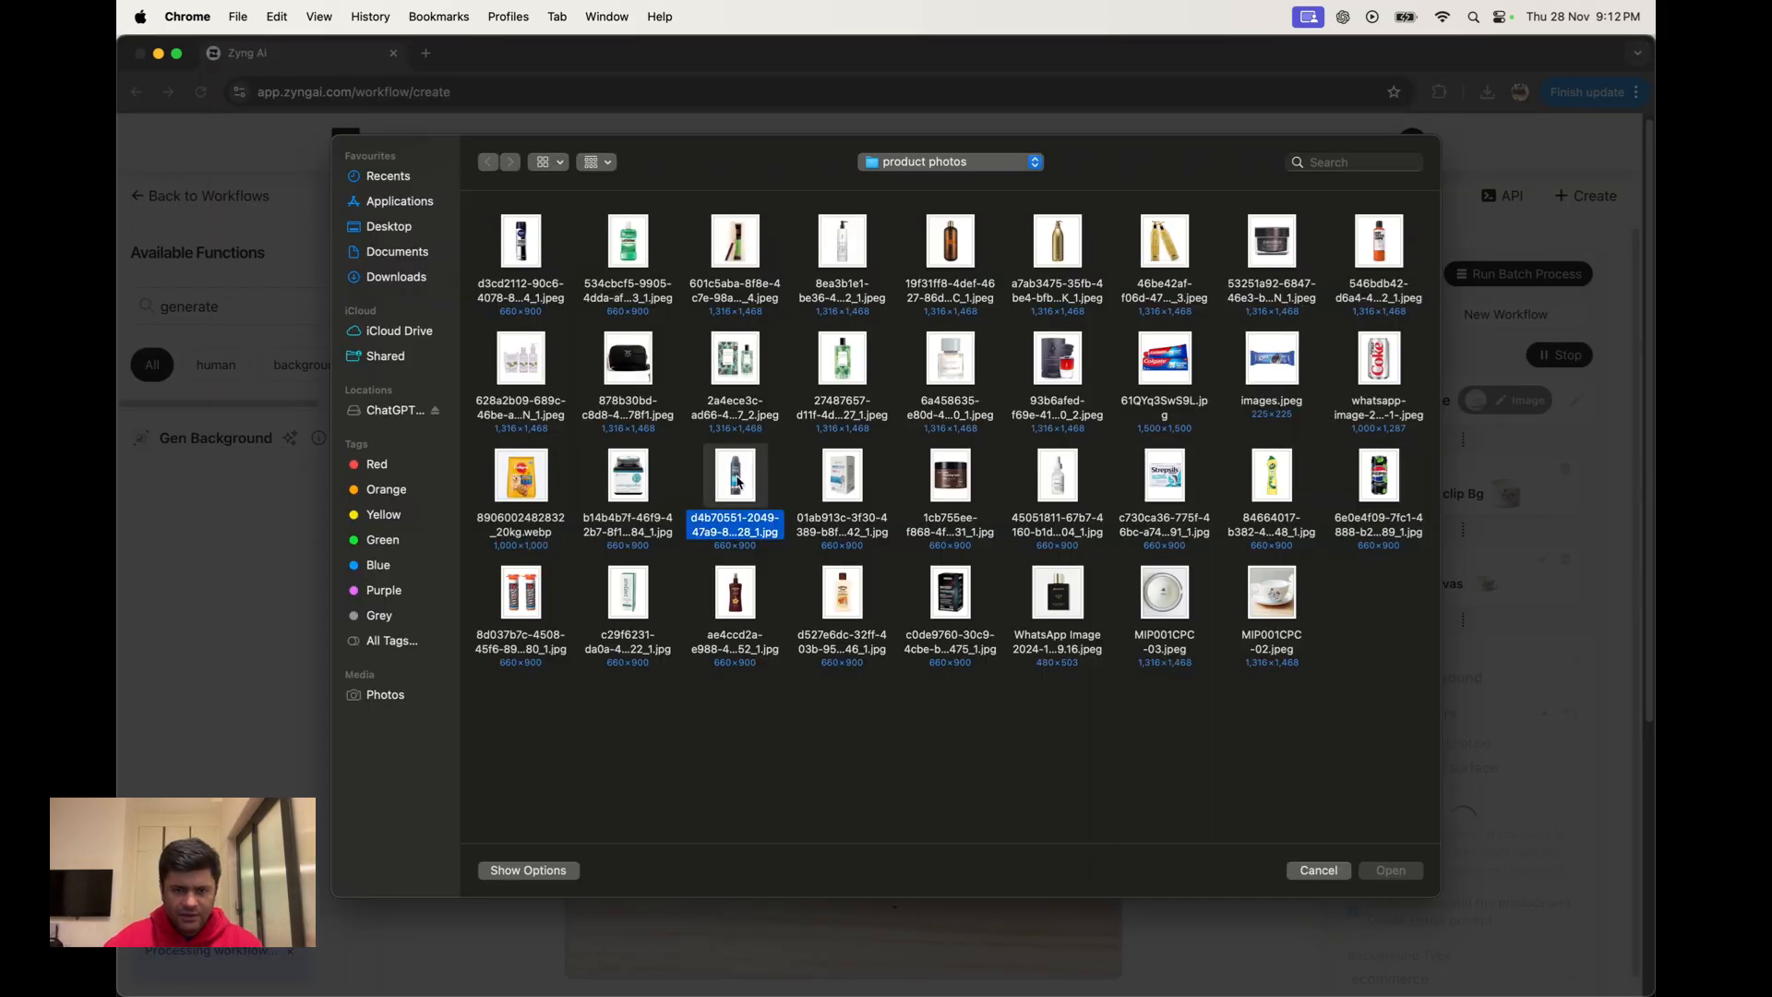
{"action": "left_click", "coordinate": [736, 596], "text": "super"}
{"action": "left_click", "coordinate": [842, 594], "text": "super"}
{"action": "left_click", "coordinate": [945, 597], "text": "super"}
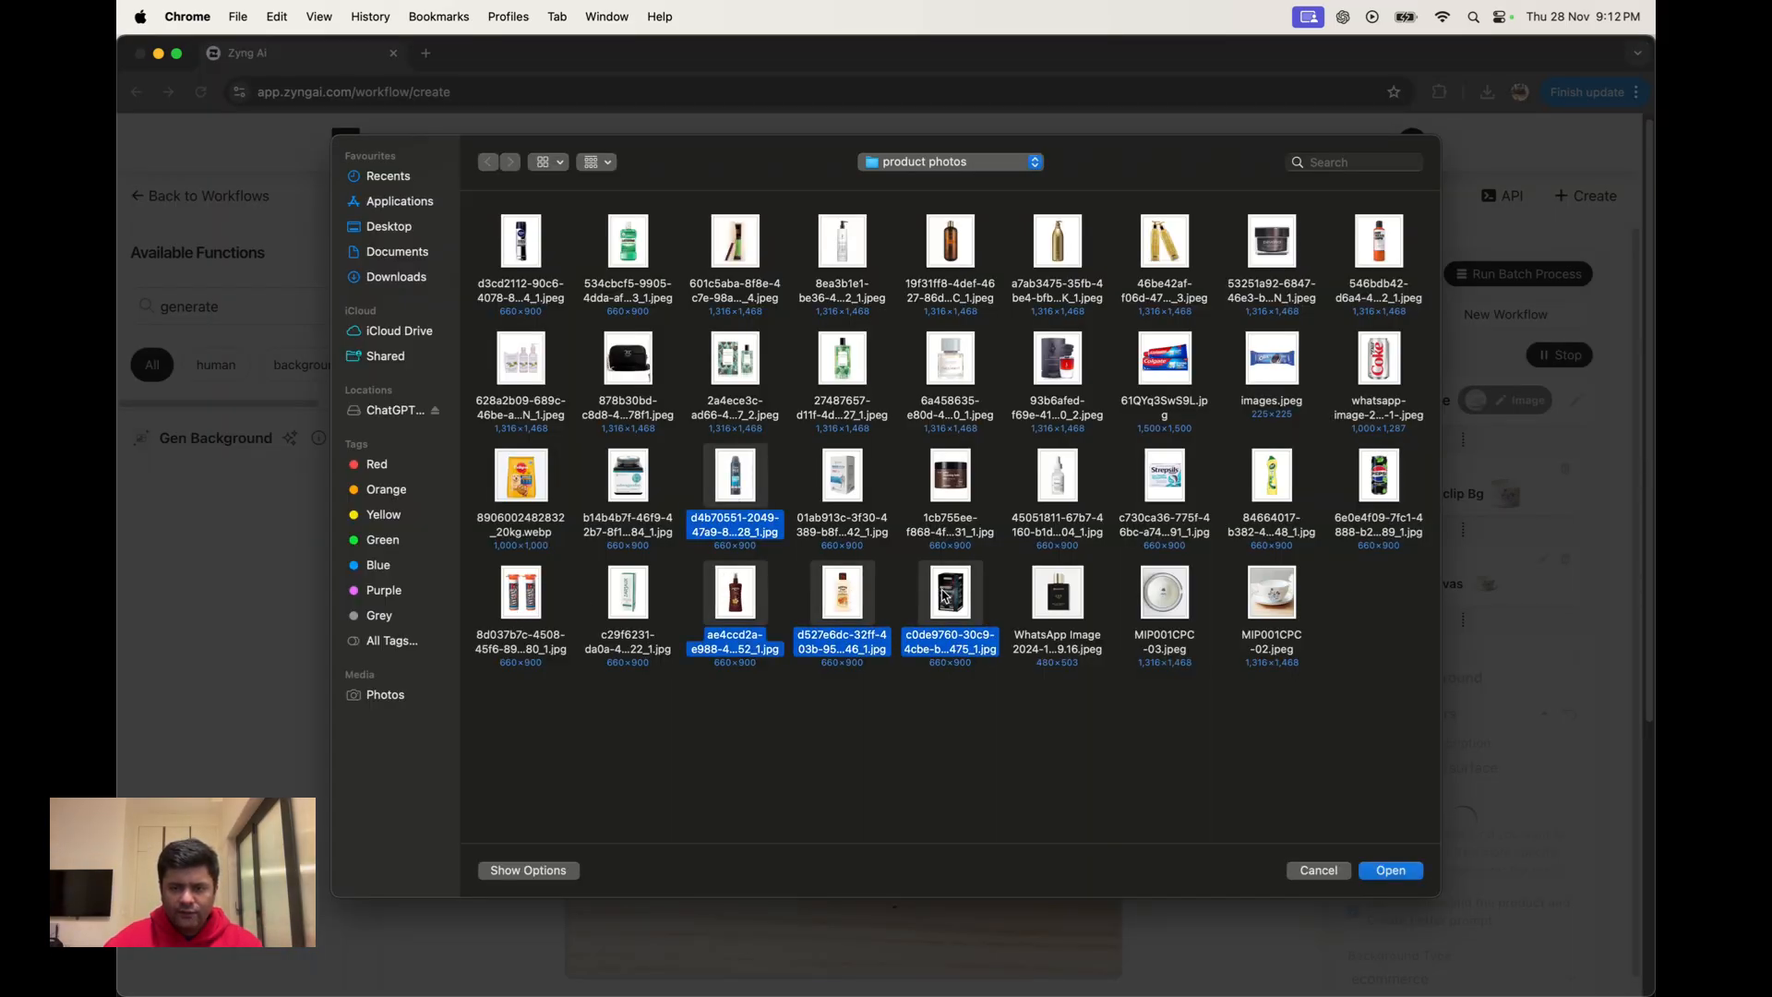
{"action": "left_click", "coordinate": [1058, 596], "text": "super"}
{"action": "left_click", "coordinate": [1059, 475], "text": "super"}
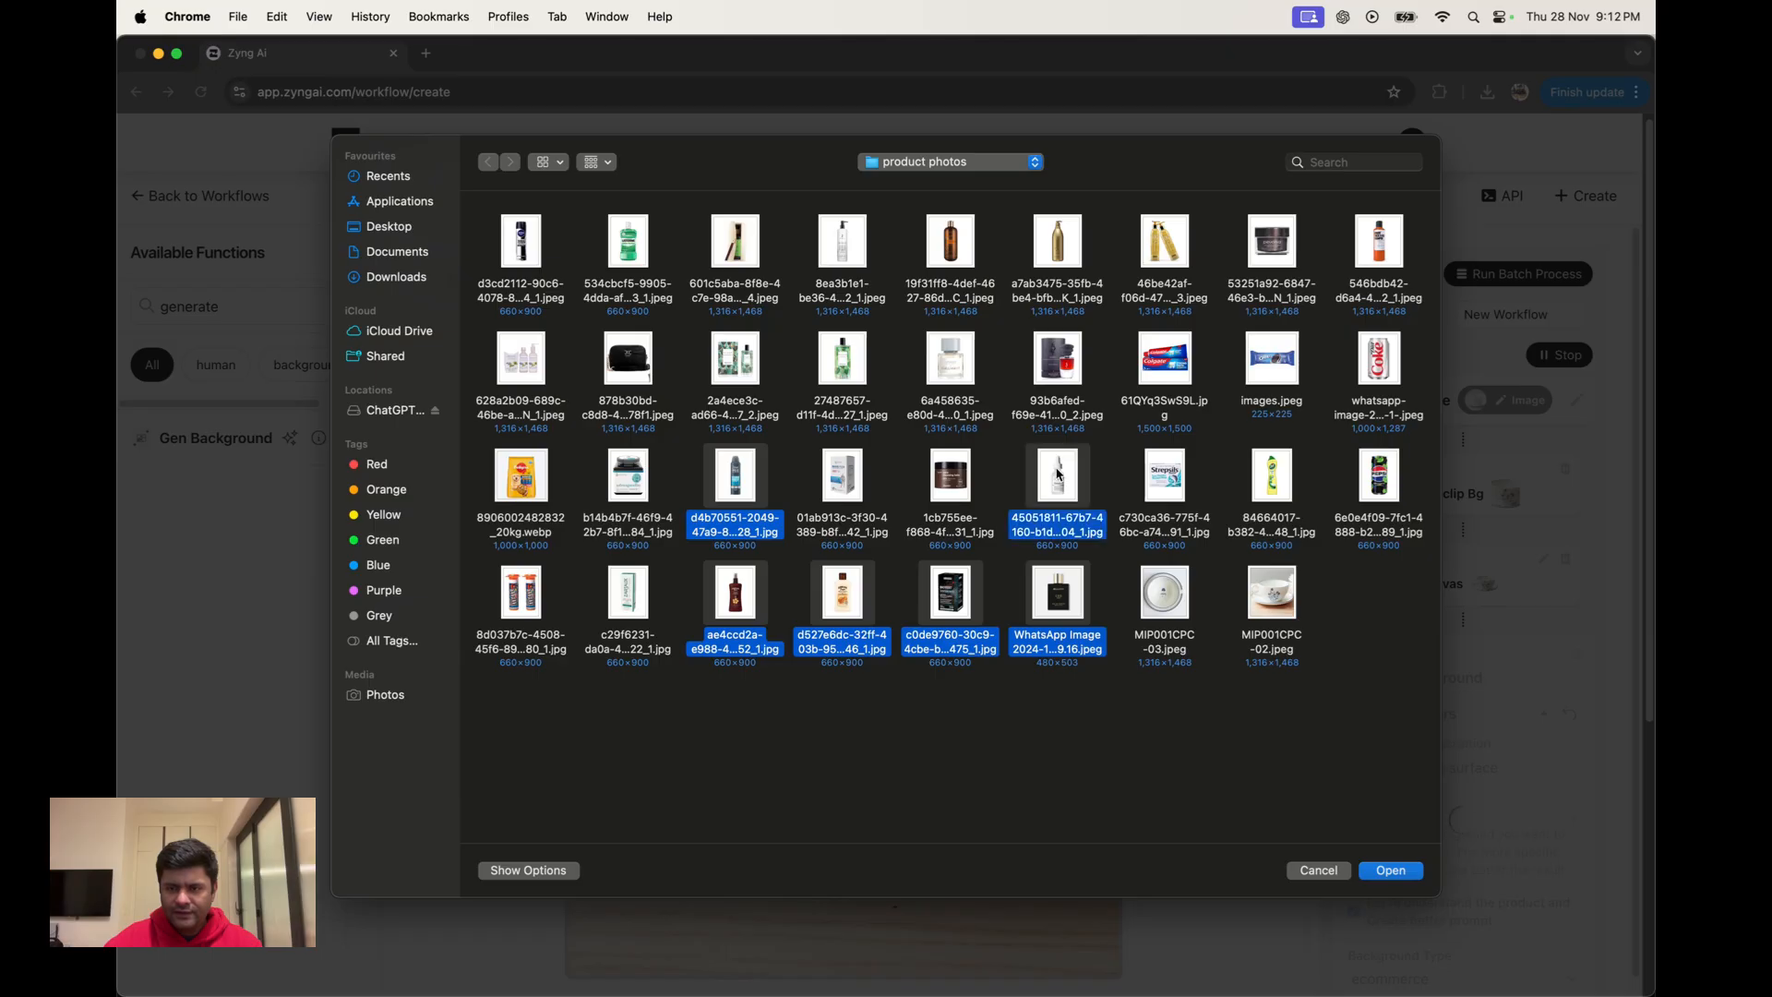
{"action": "left_click", "coordinate": [1382, 499], "text": "super"}
{"action": "left_click", "coordinate": [1032, 388], "text": "super"}
{"action": "left_click", "coordinate": [958, 380], "text": "super"}
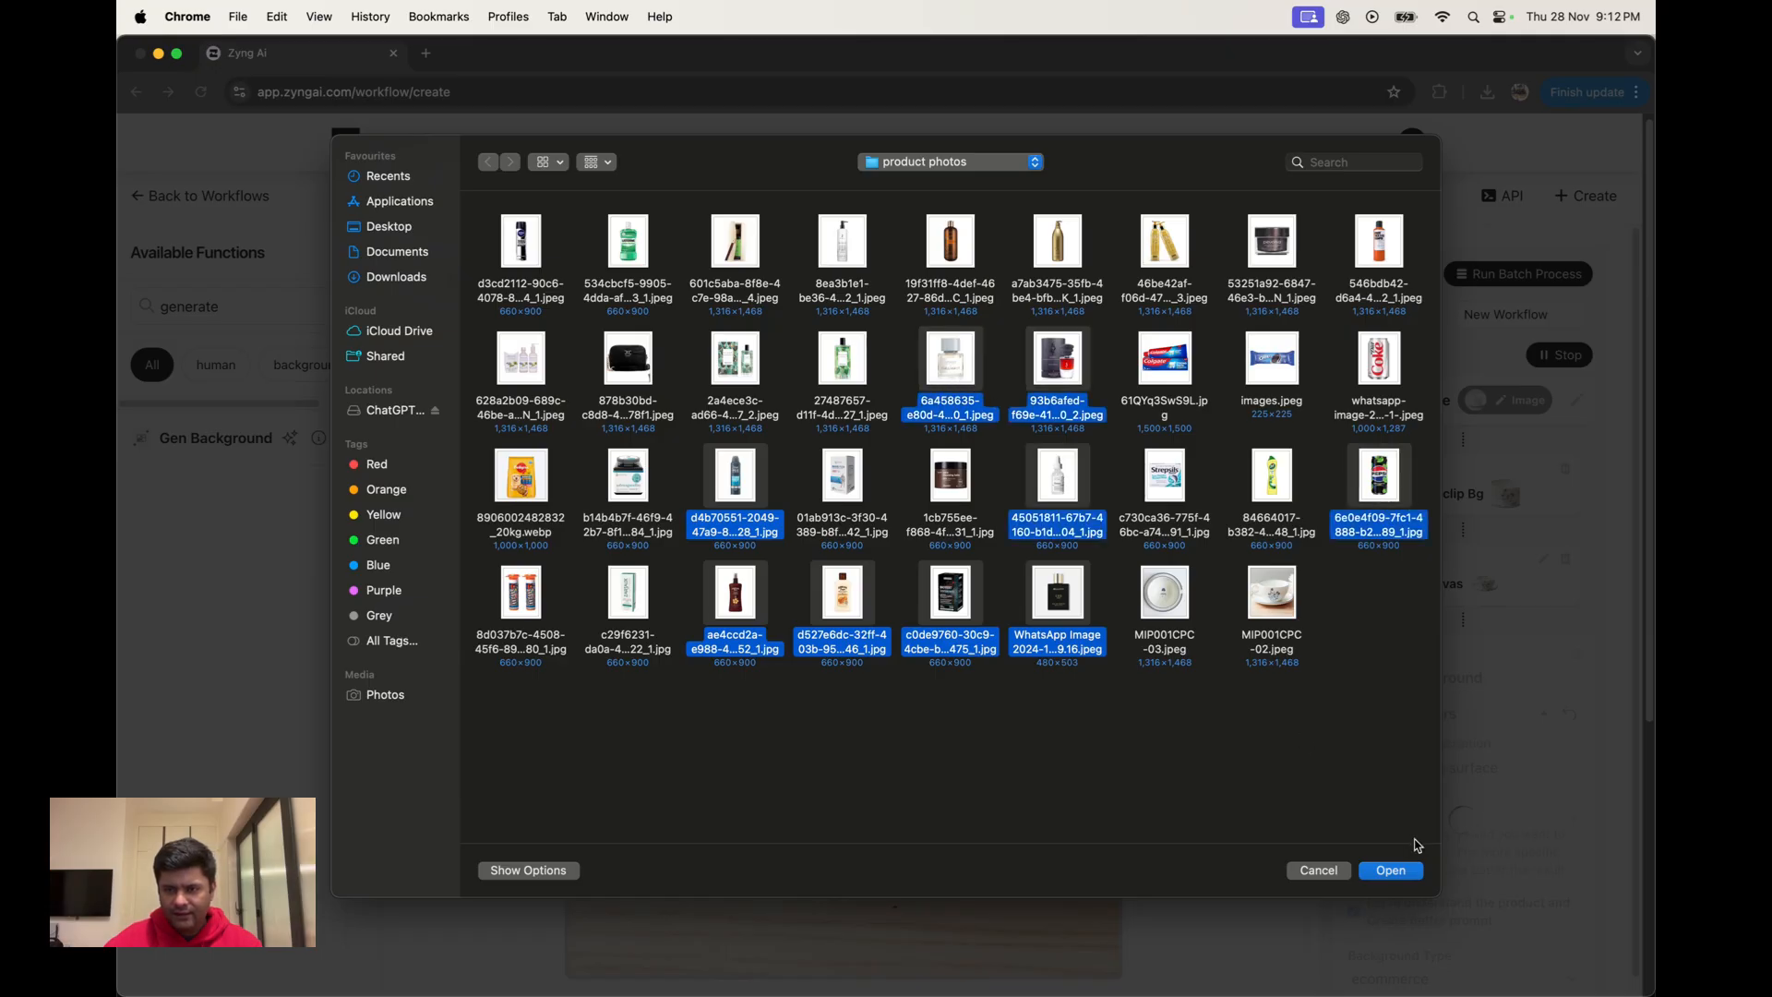
{"action": "left_click", "coordinate": [1286, 248], "text": "super"}
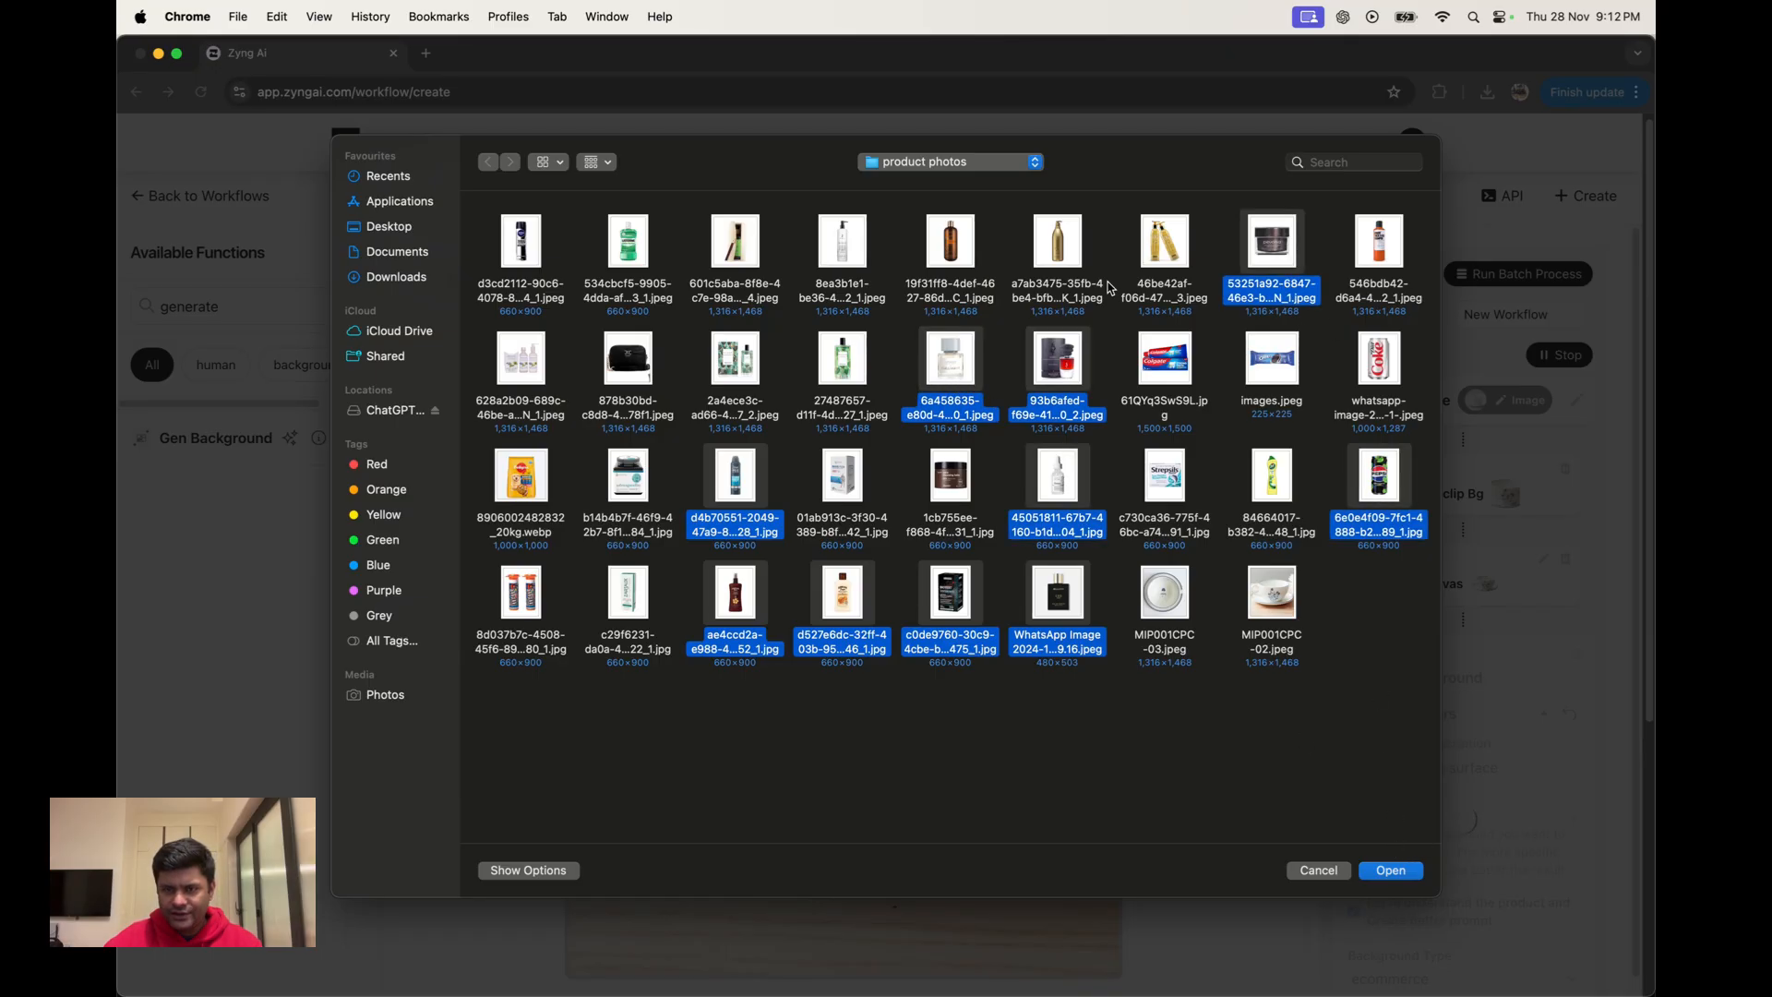
{"action": "left_click", "coordinate": [1069, 236], "text": "super"}
{"action": "left_click", "coordinate": [960, 240], "text": "super"}
{"action": "left_click", "coordinate": [1390, 869]}
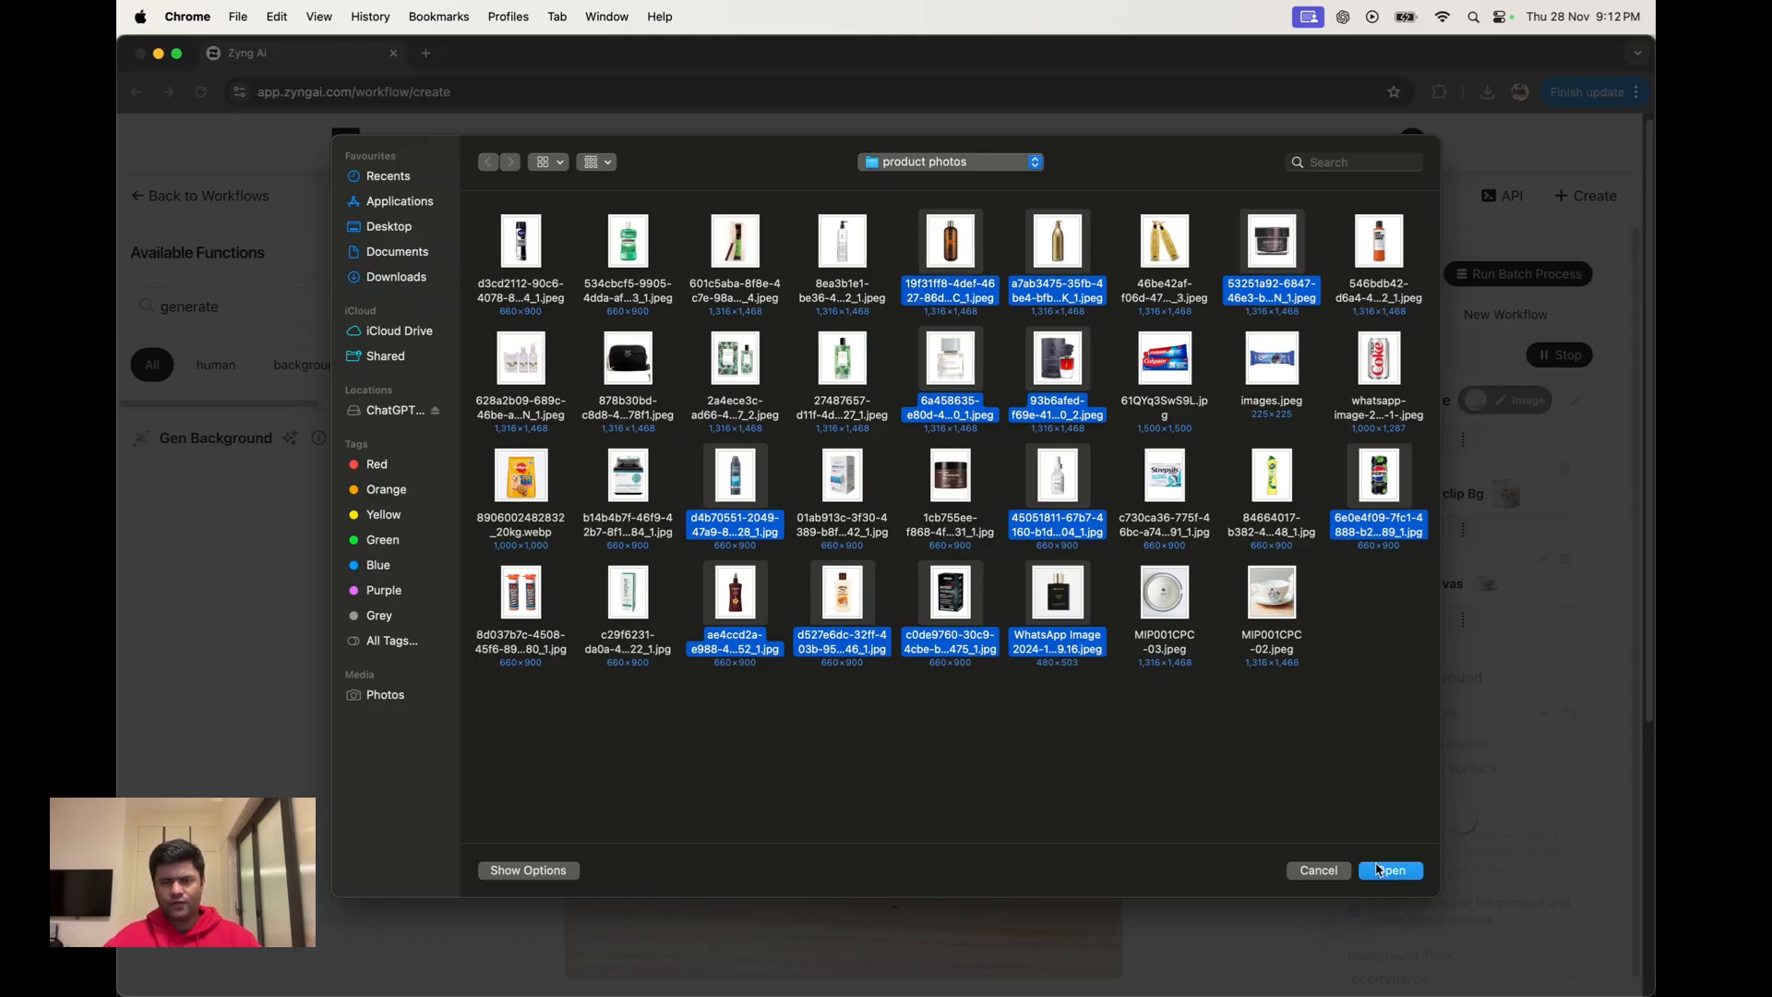
Set the number of outputs per image to 2 and start the batch process.
{"action": "left_click", "coordinate": [812, 647]}
{"action": "type", "text": "2"}
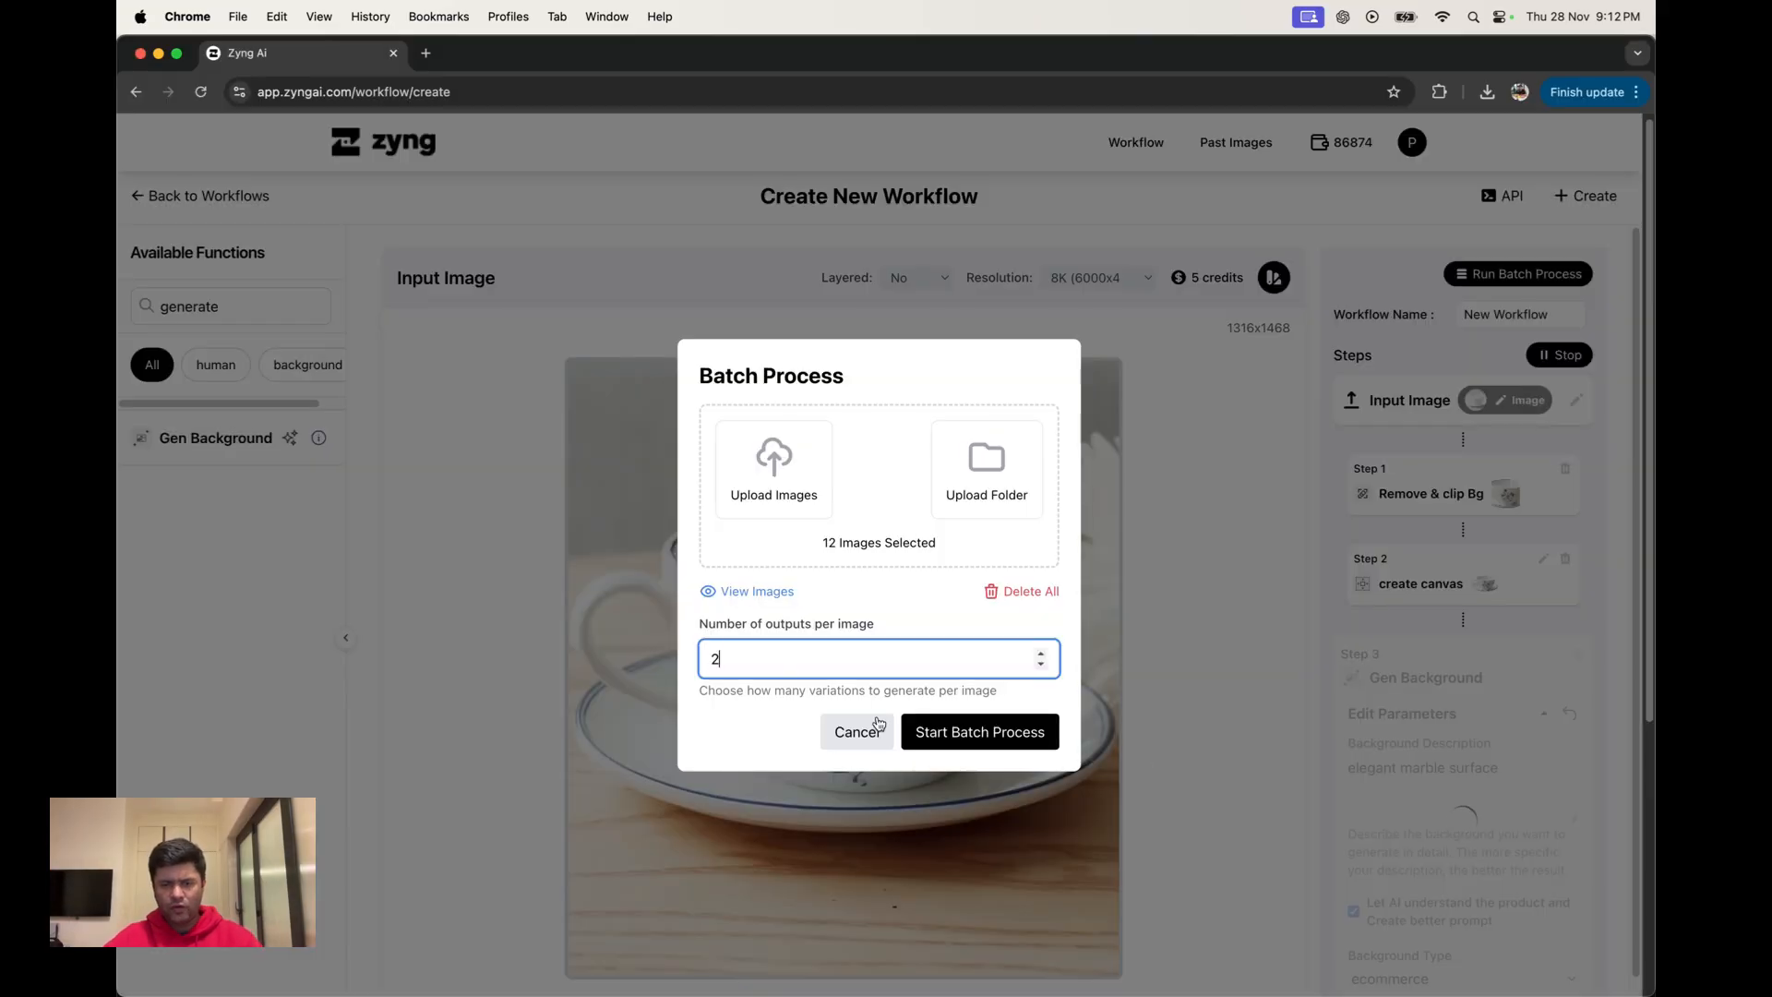
{"action": "left_click", "coordinate": [960, 733]}
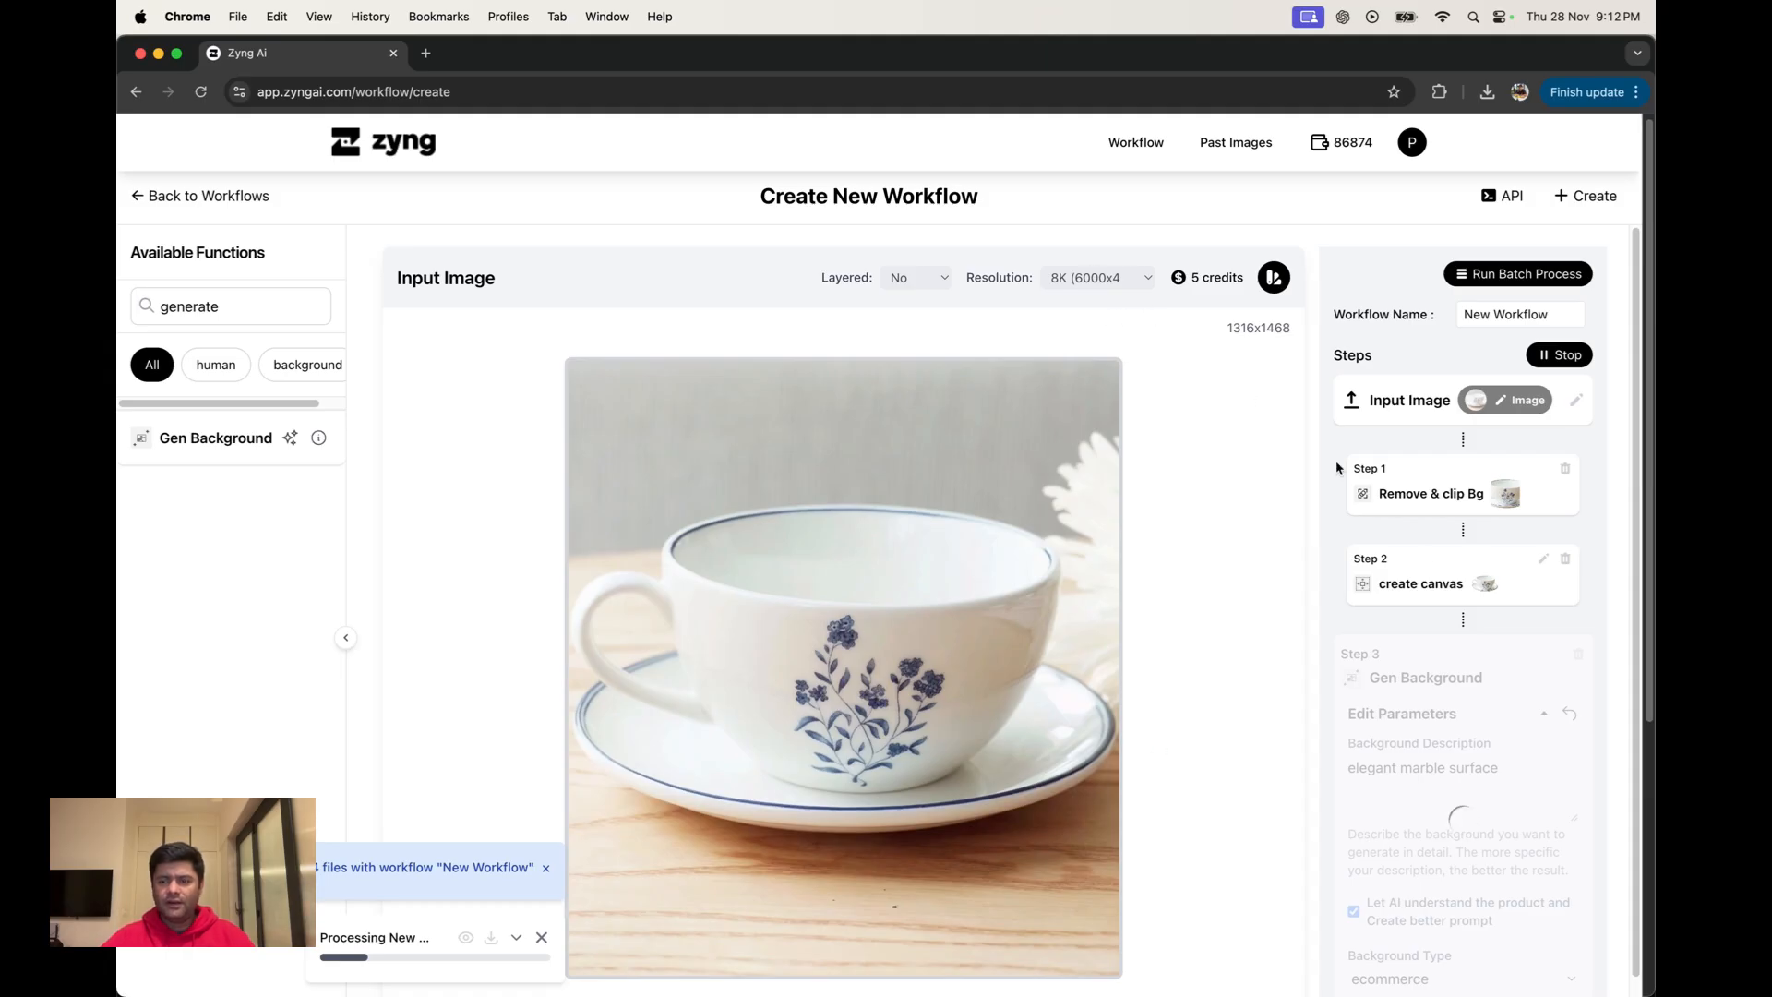
Open the Gen Background step and set its background type to graphic design.
{"action": "left_click", "coordinate": [1440, 711]}
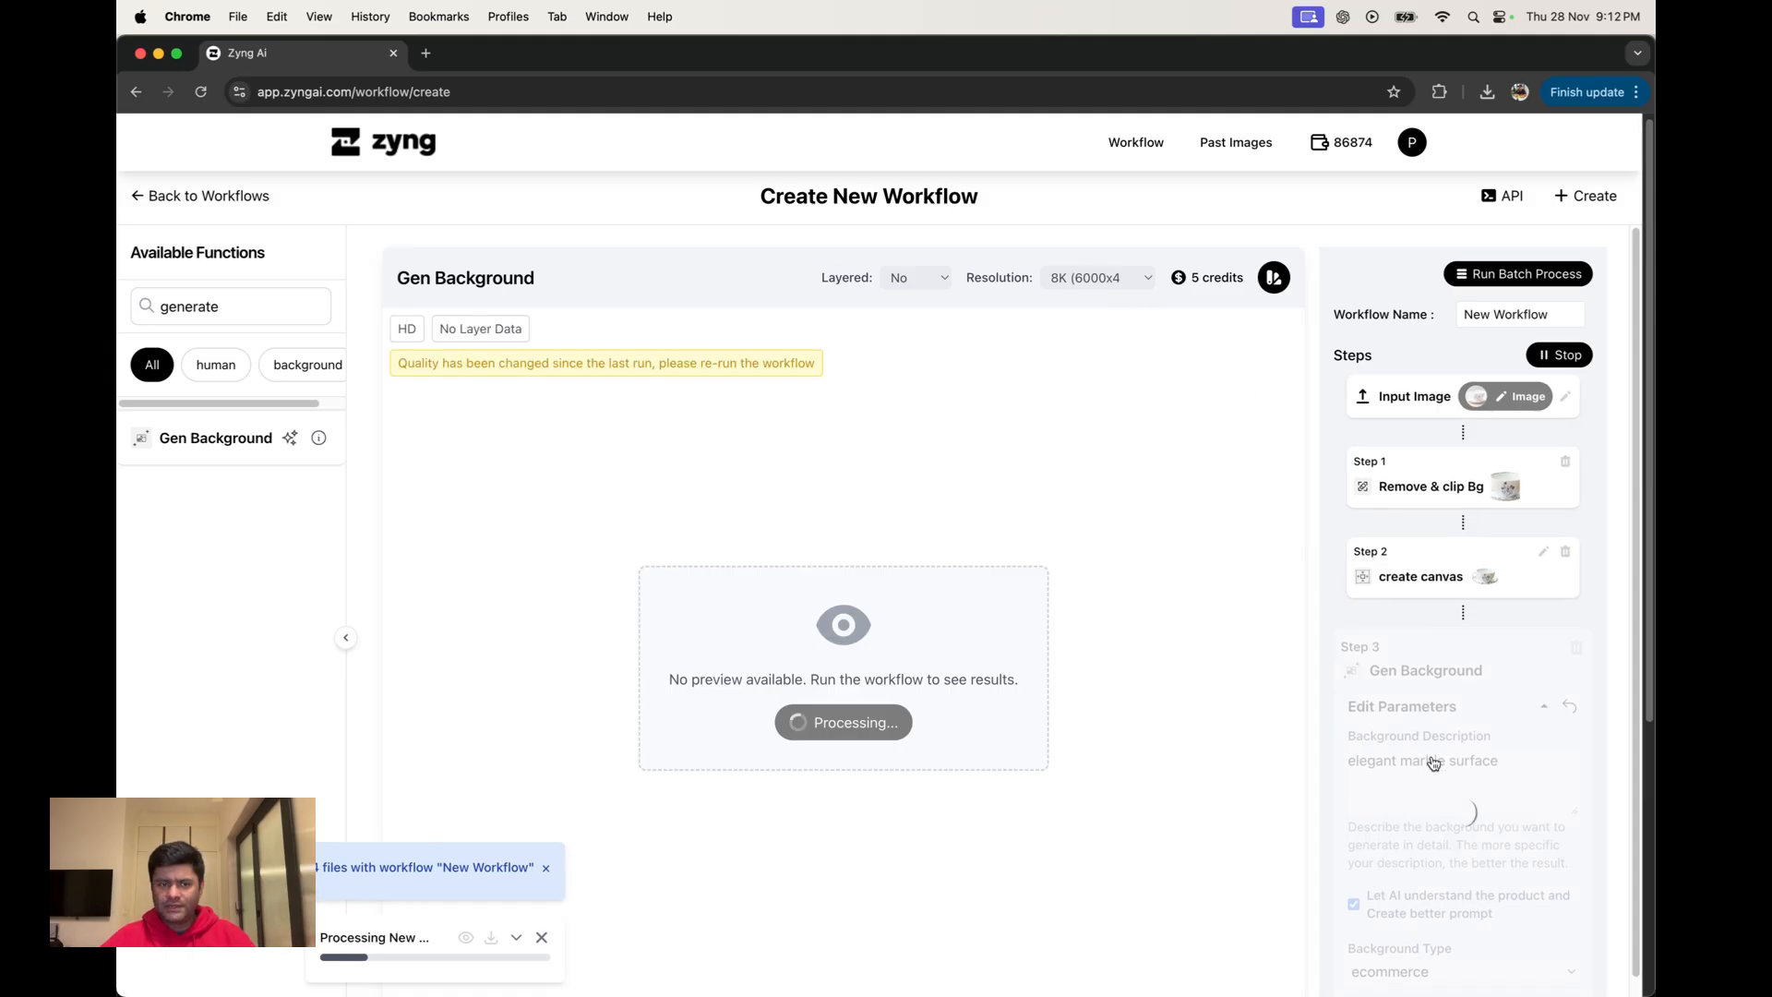
{"action": "left_click", "coordinate": [1456, 591]}
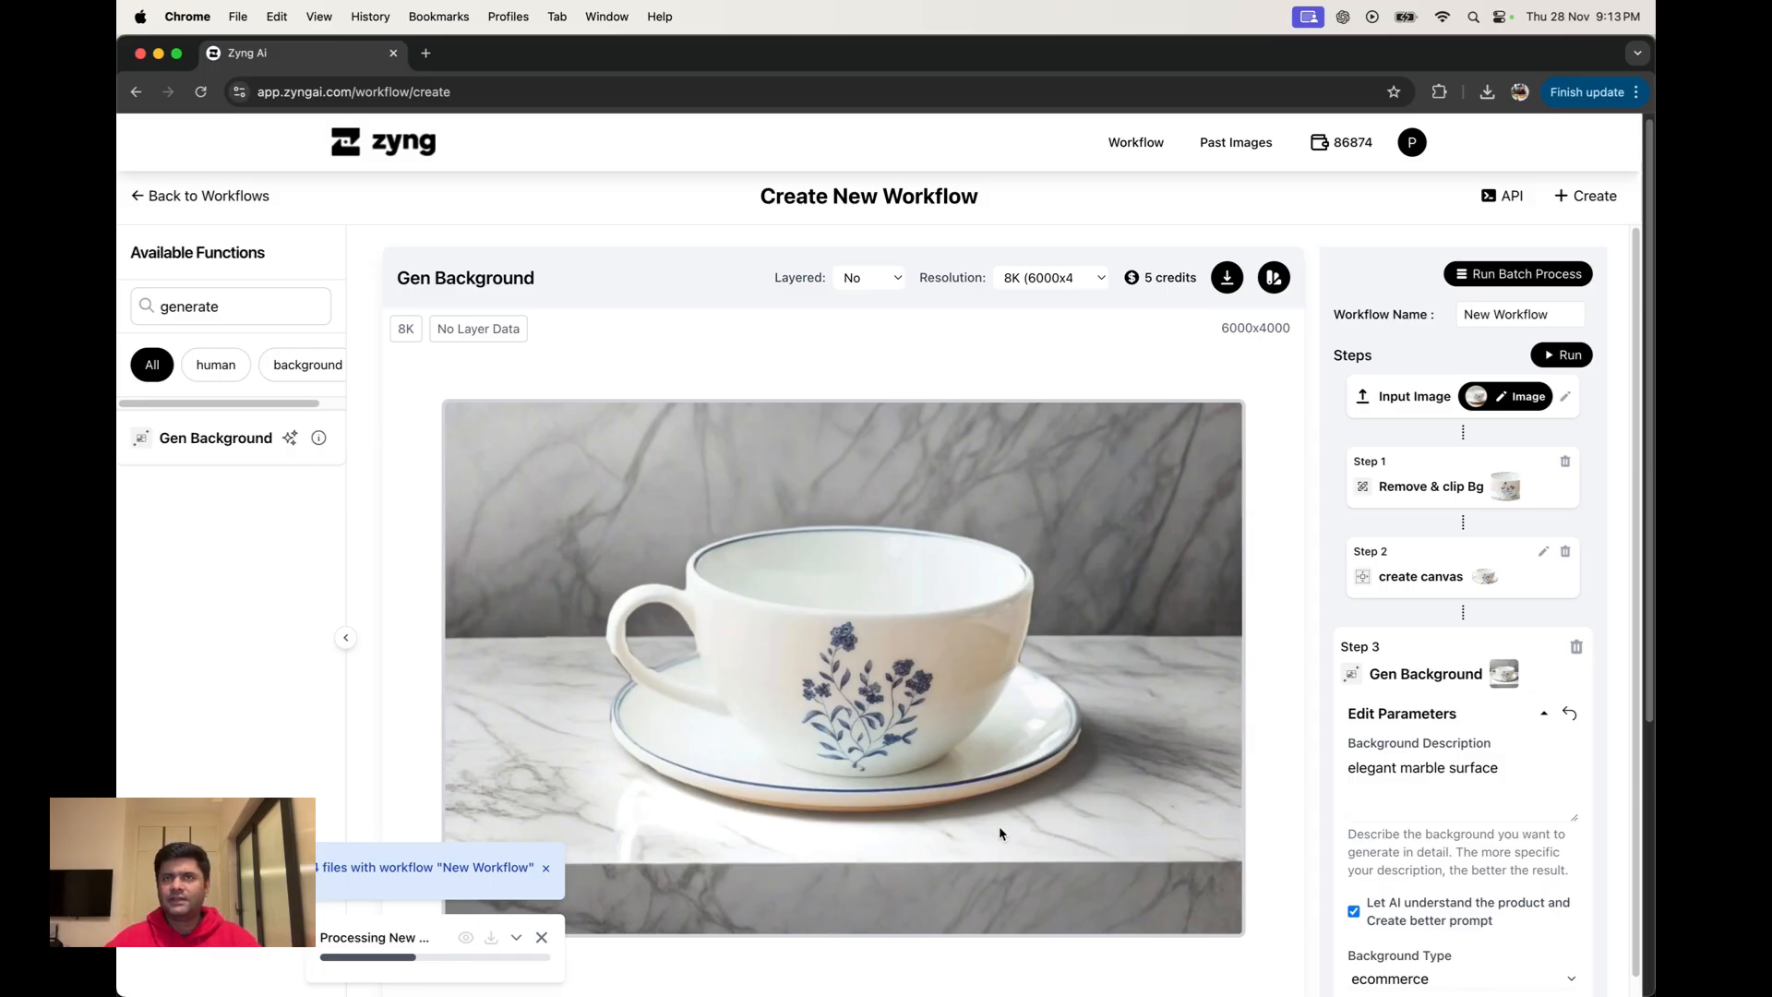
{"action": "scroll", "coordinate": [1472, 876], "scroll_direction": "down", "scroll_amount": 2}
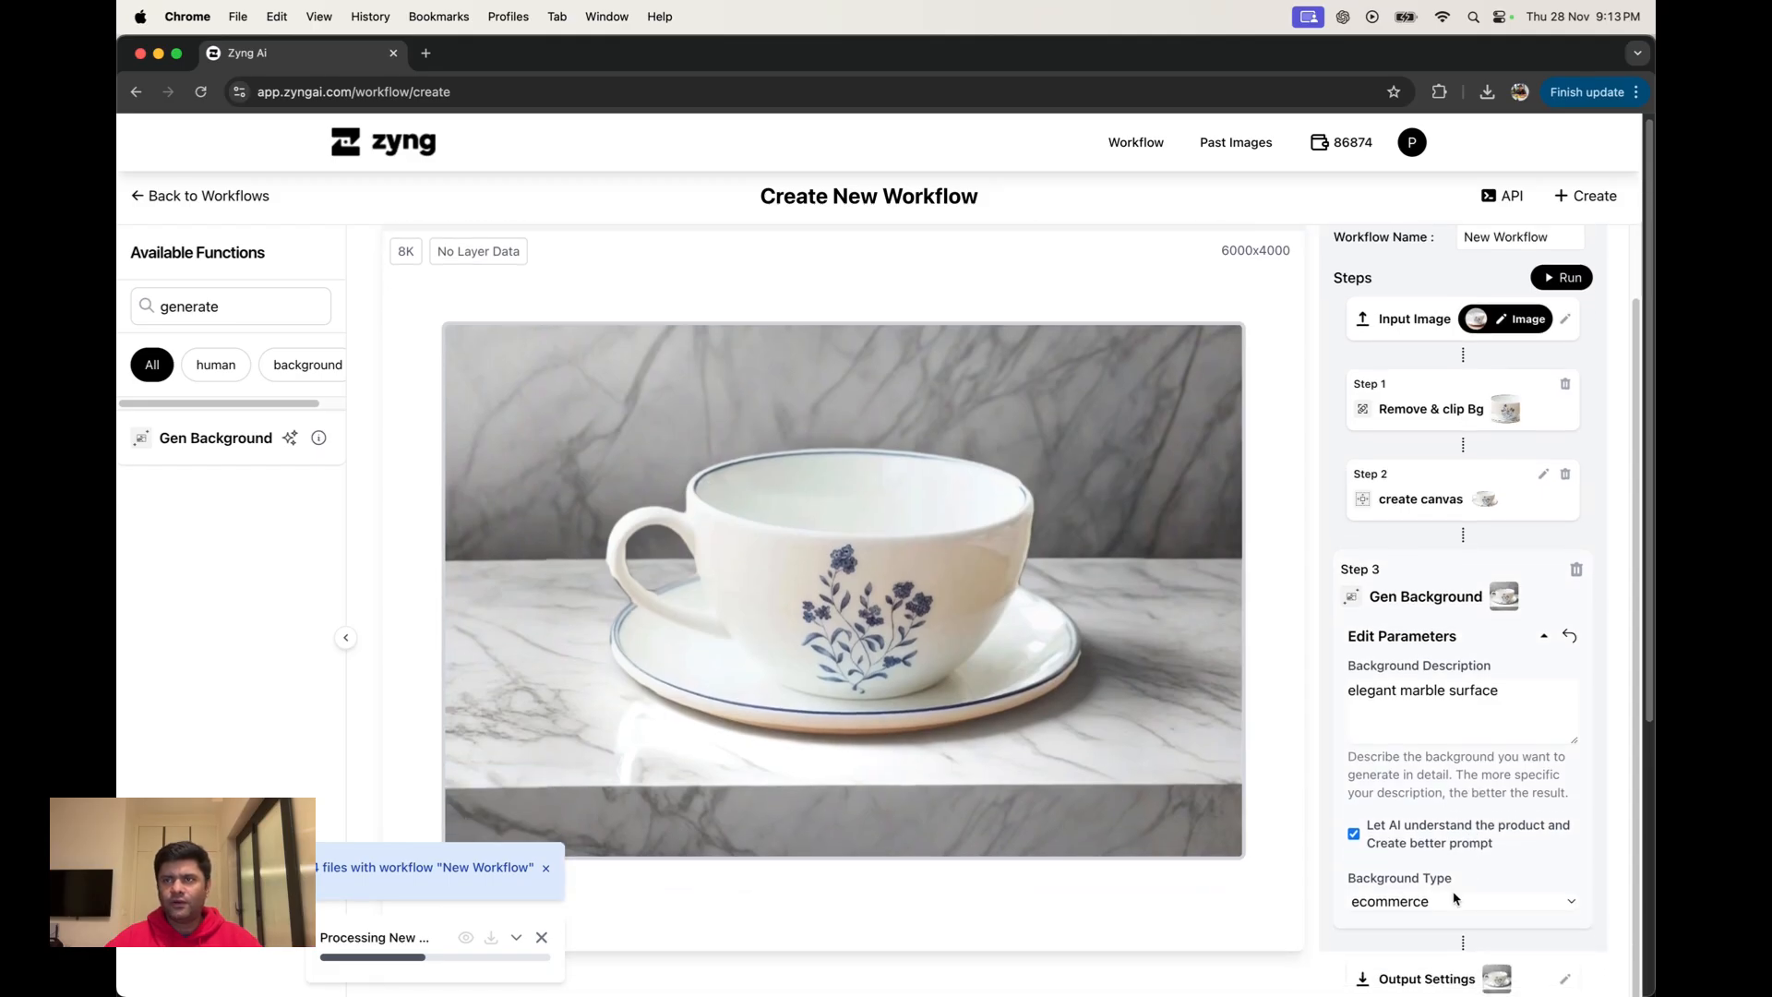
{"action": "left_click", "coordinate": [1453, 903]}
{"action": "left_click", "coordinate": [1441, 926]}
Extend the Gen Background description to "elegant marble surface with flowers" and rerun the workflow.
{"action": "left_click", "coordinate": [1506, 688]}
{"action": "type", "text": "with"}
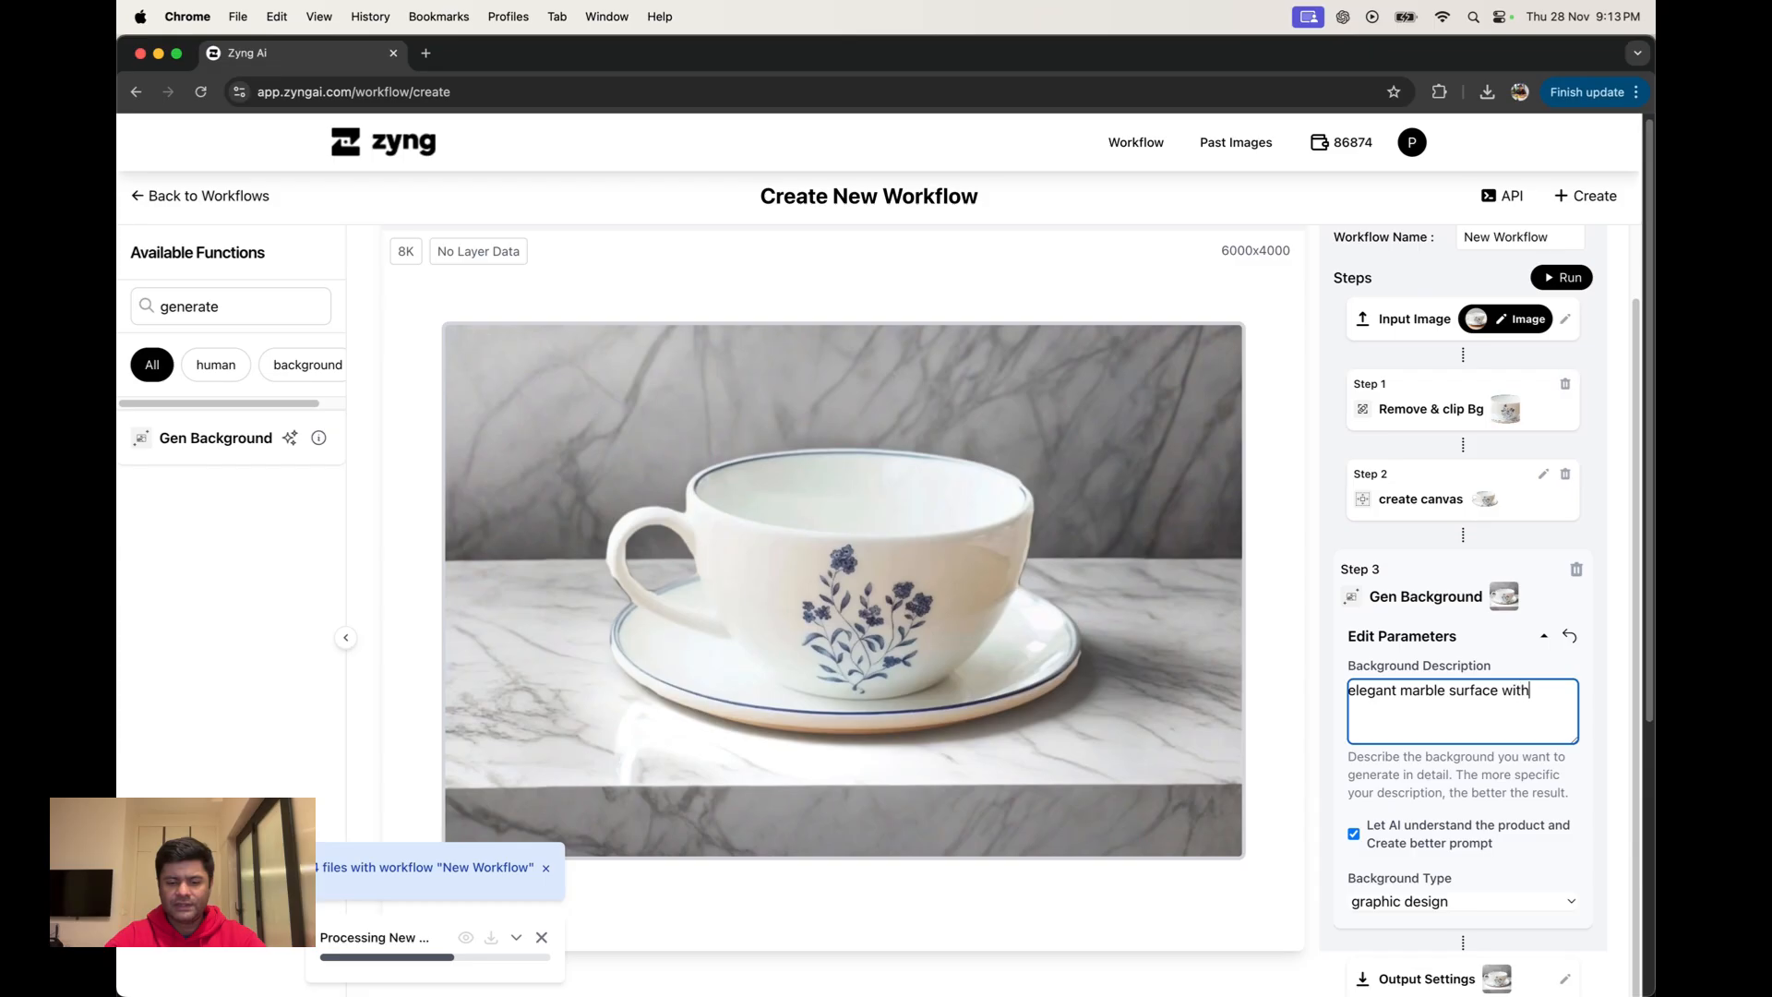
{"action": "type", "text": " flowers"}
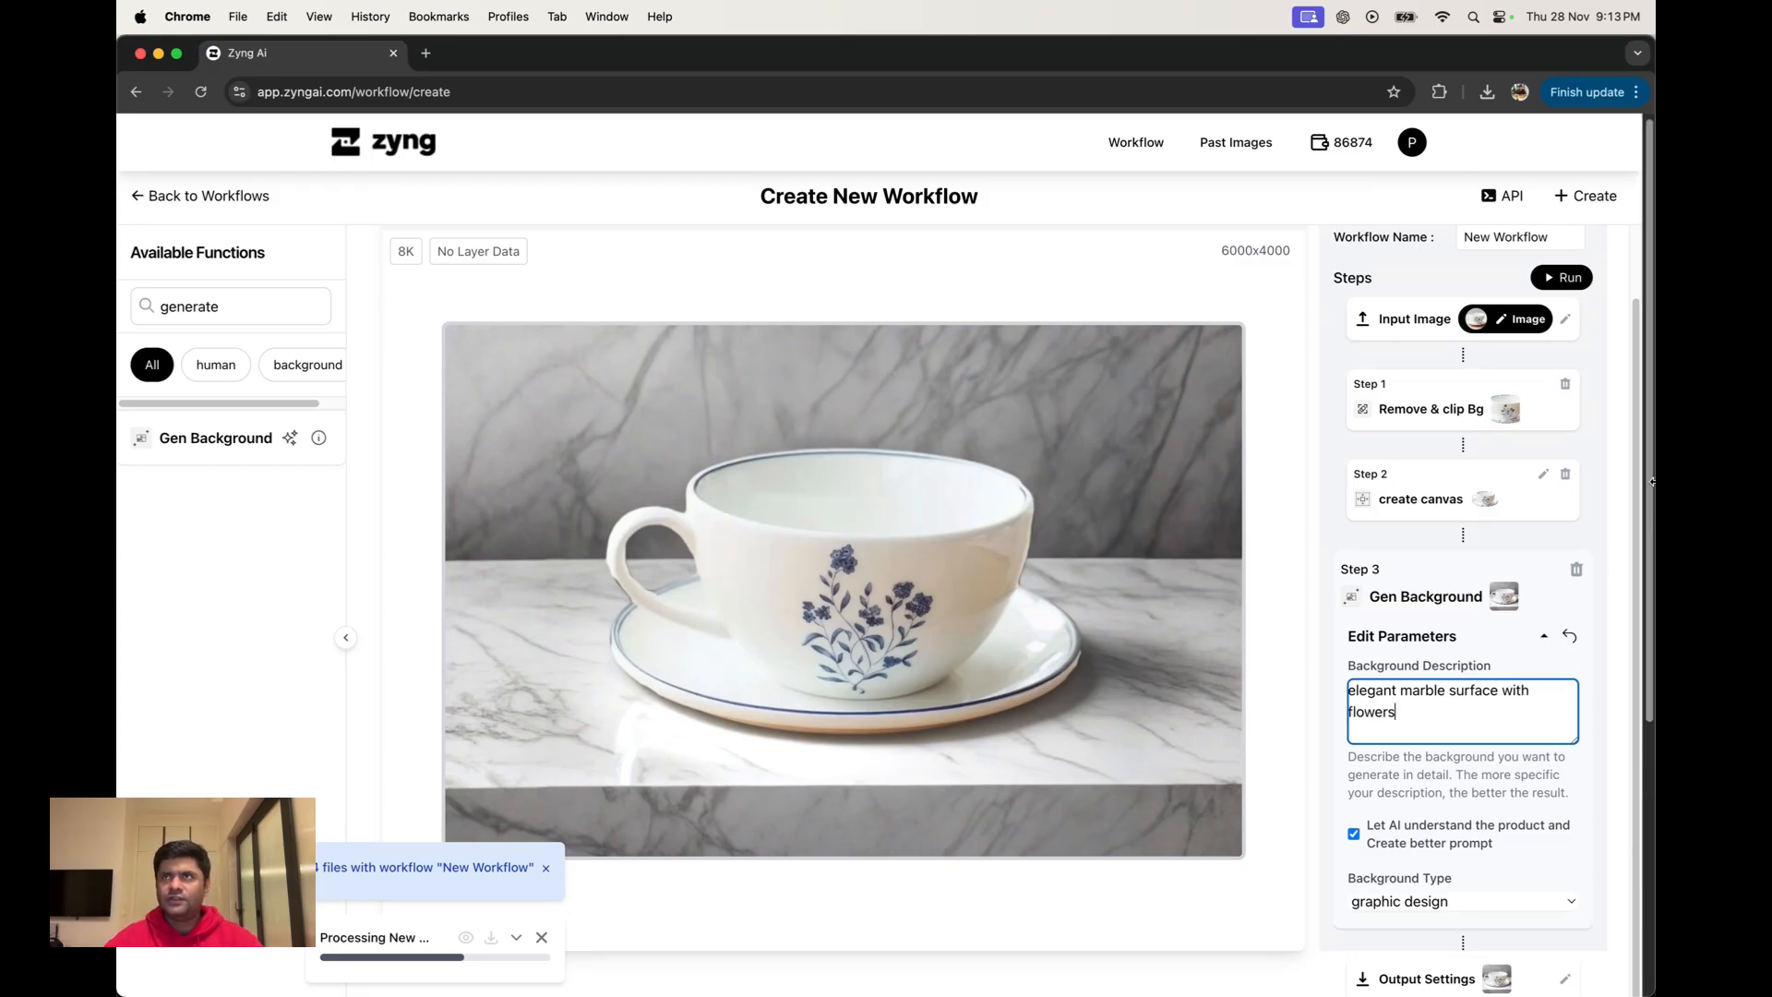
{"action": "left_click", "coordinate": [1573, 279]}
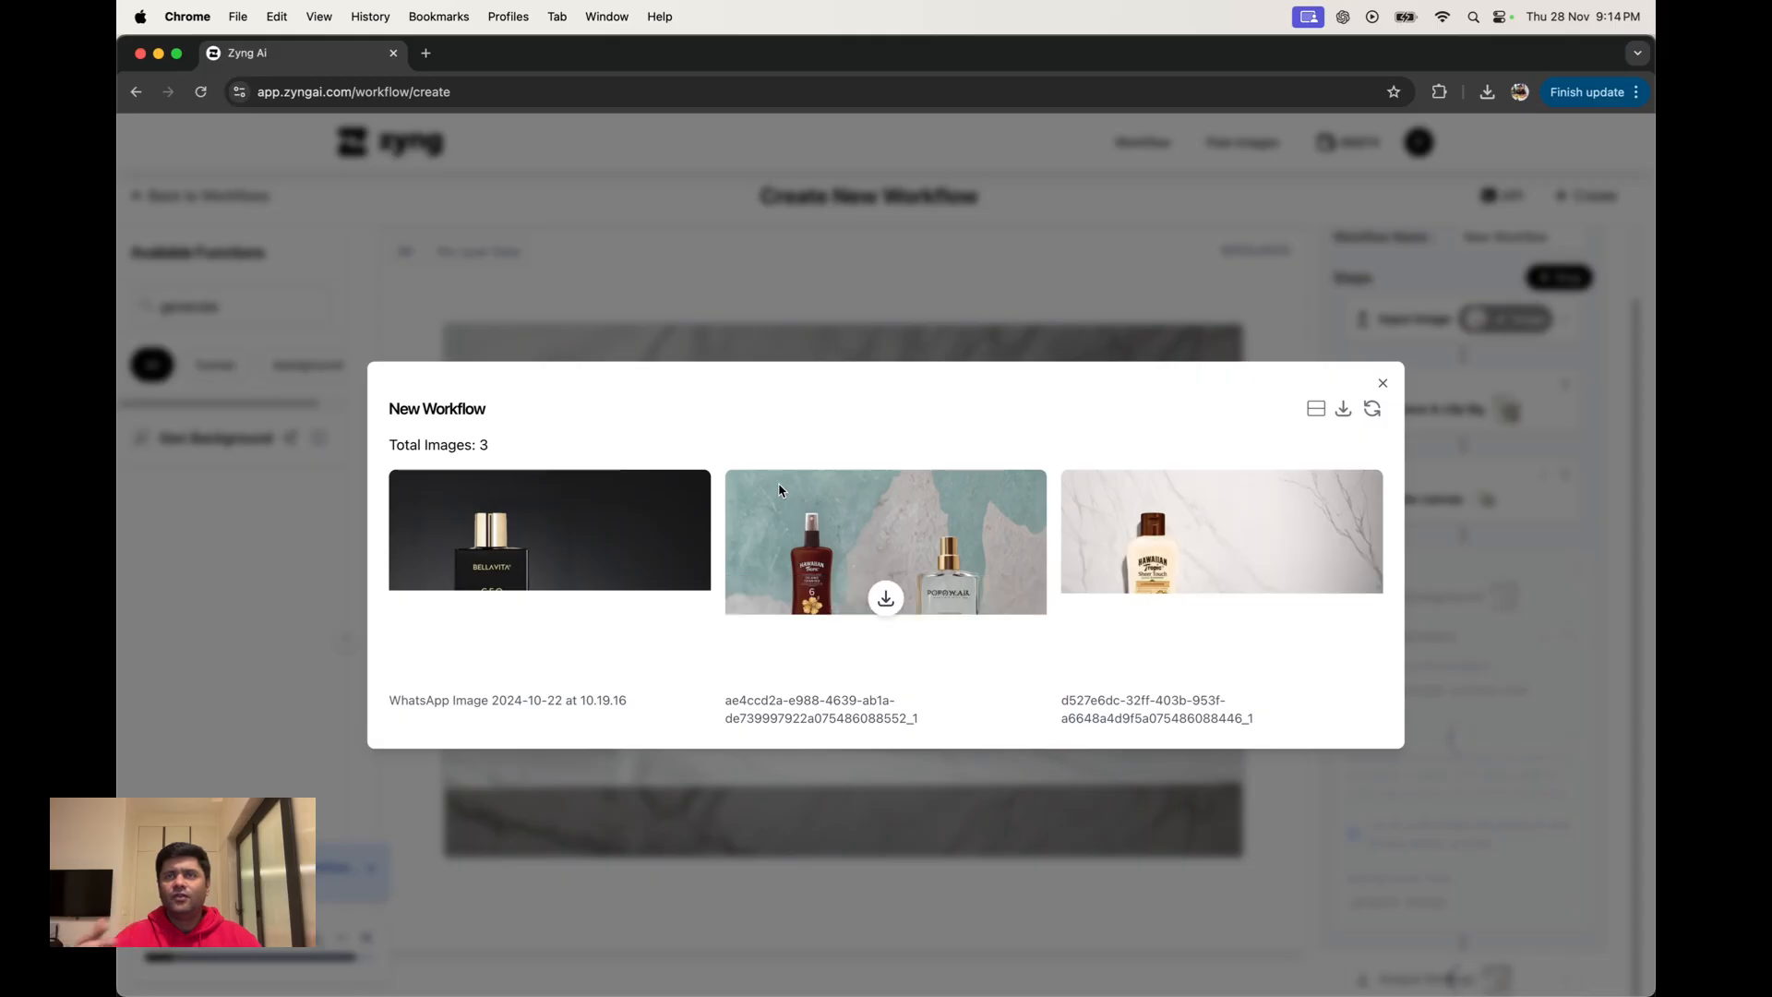
Browse the first batch's finished images one by one, then refresh the results and show them as a grid.
{"action": "mouse_move", "coordinate": [779, 490]}
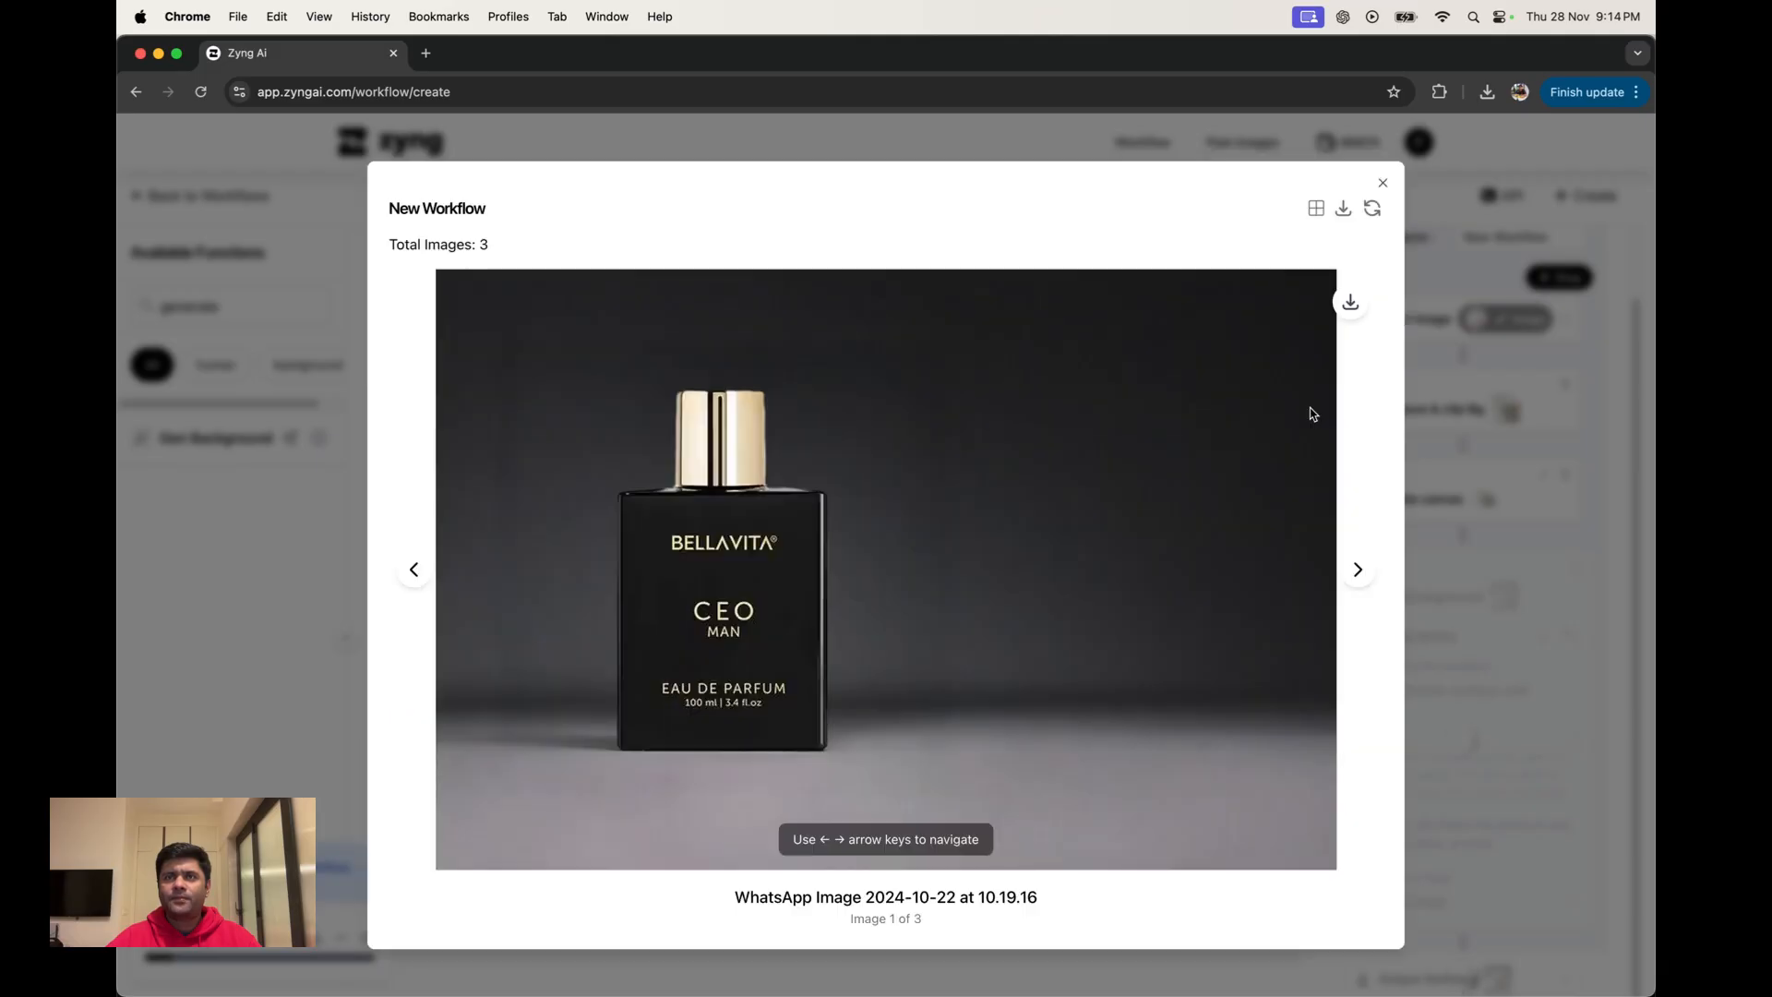
{"action": "left_click", "coordinate": [1357, 572]}
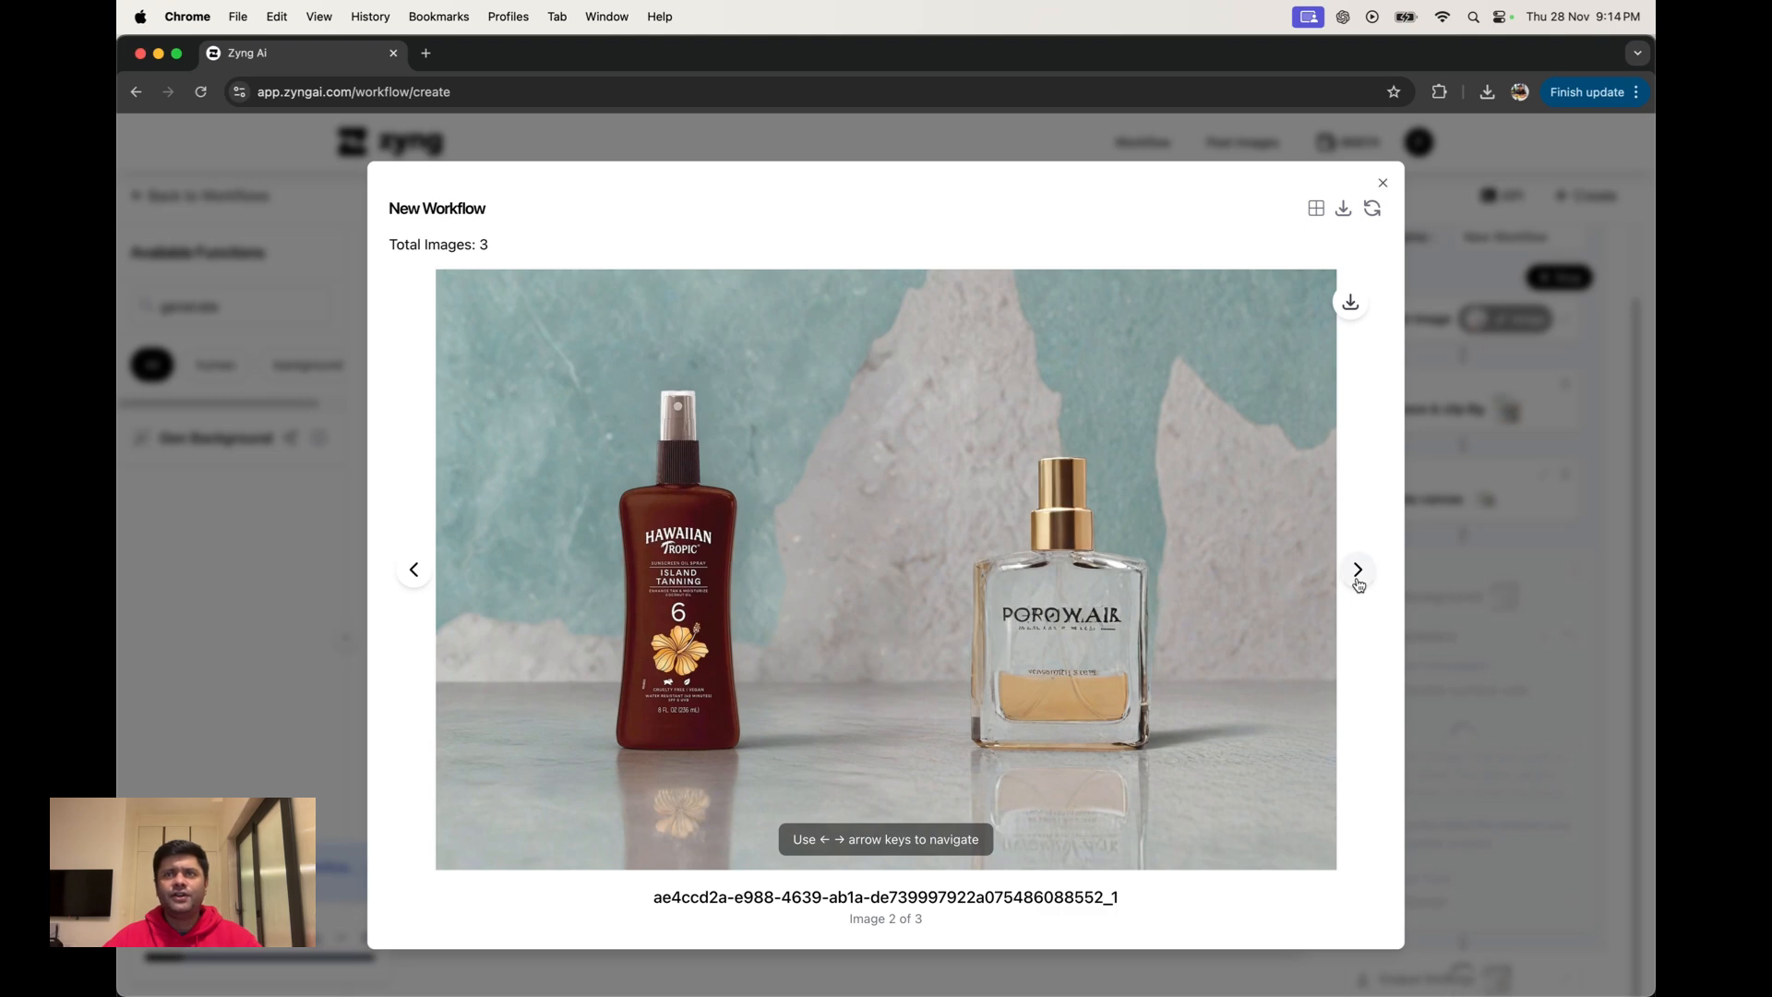
{"action": "left_click", "coordinate": [1358, 572]}
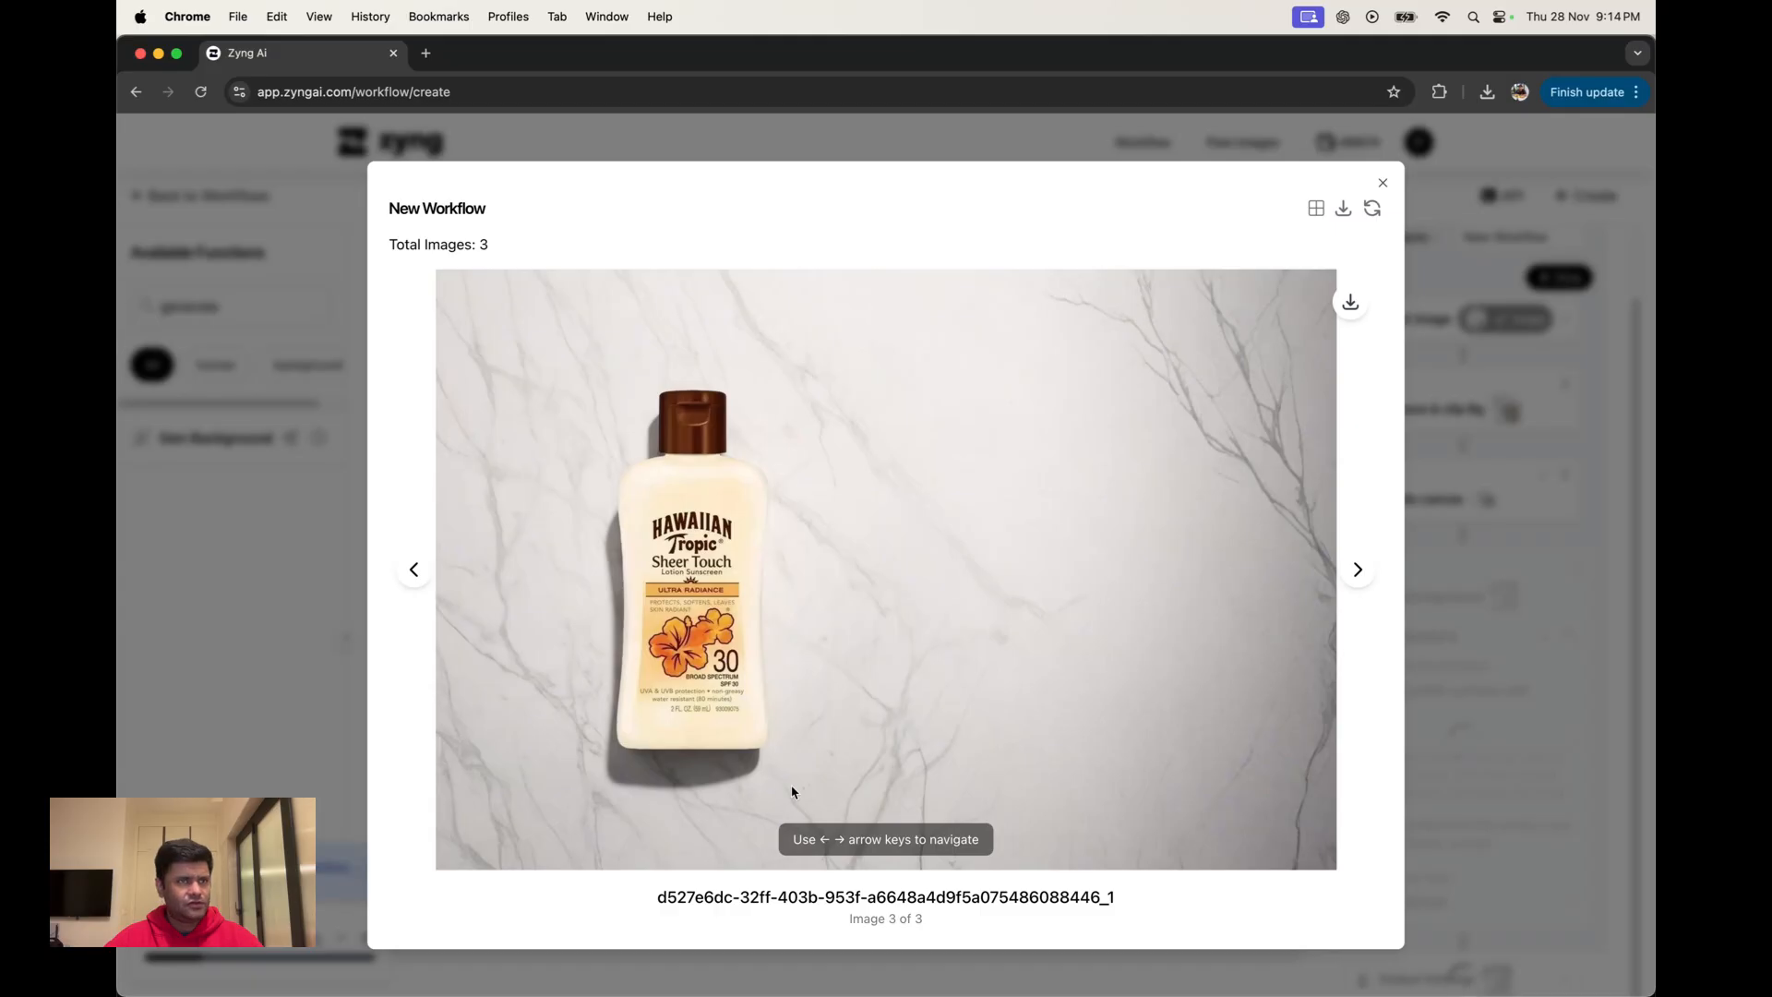
{"action": "left_click", "coordinate": [1357, 570]}
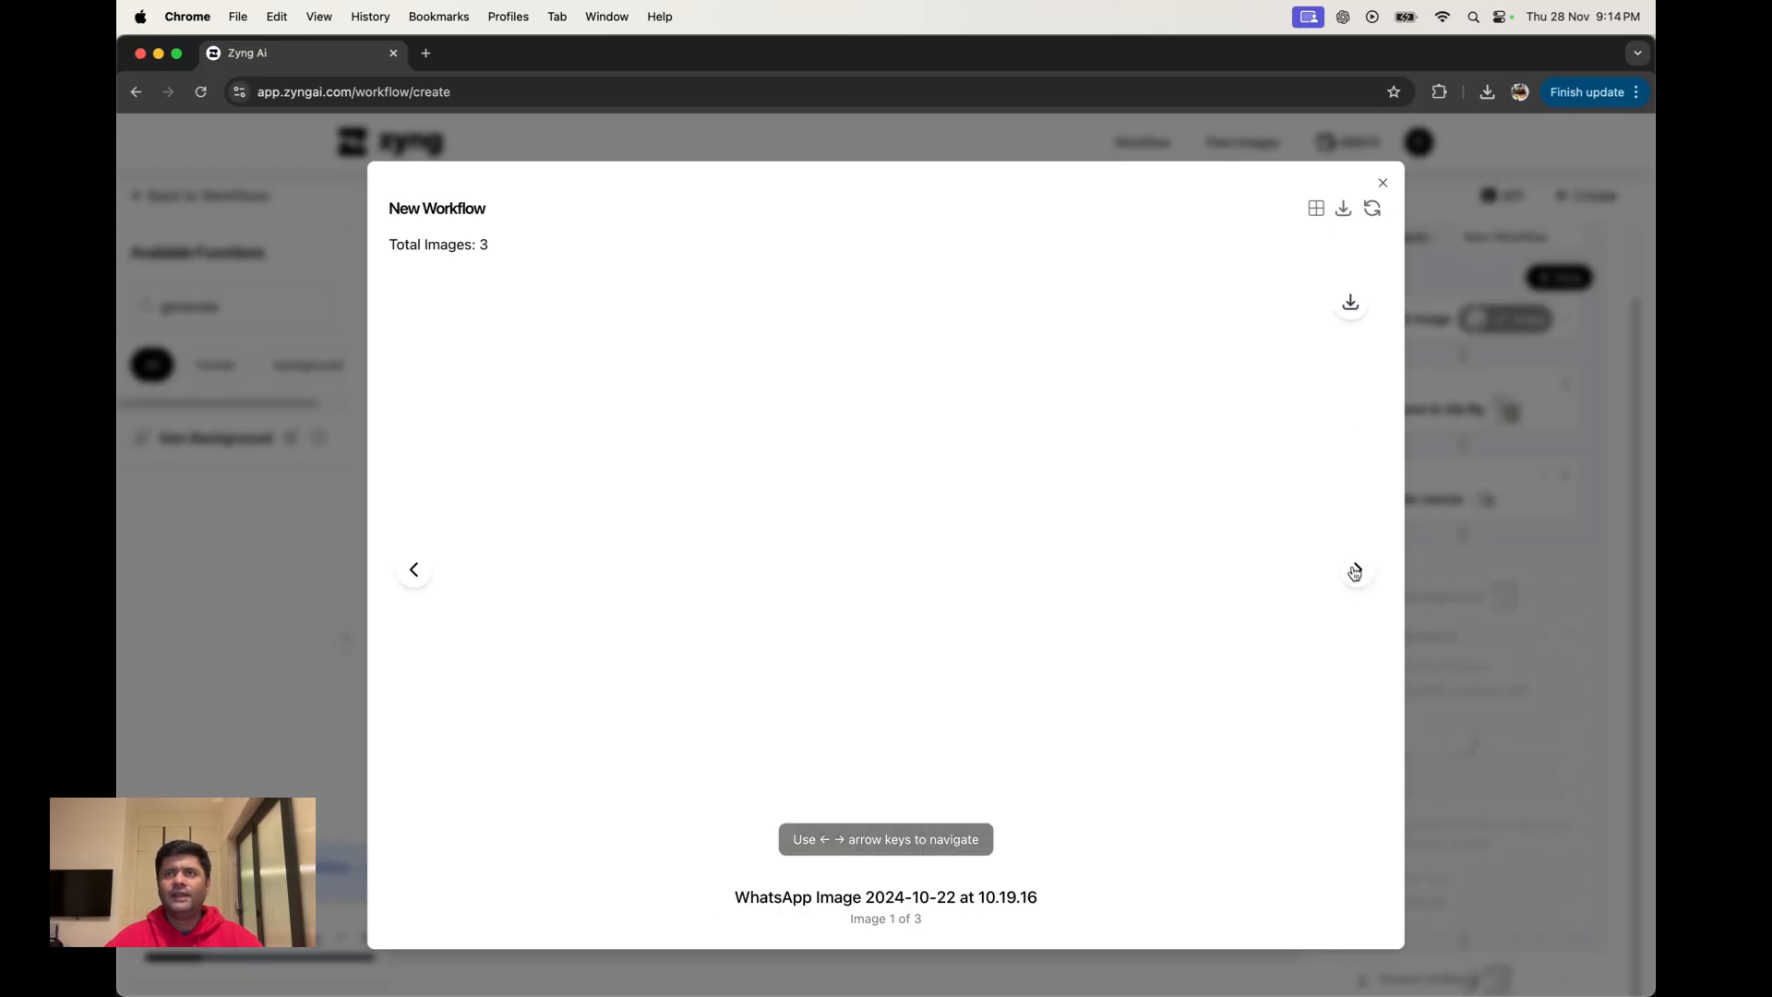
{"action": "left_click", "coordinate": [1372, 209]}
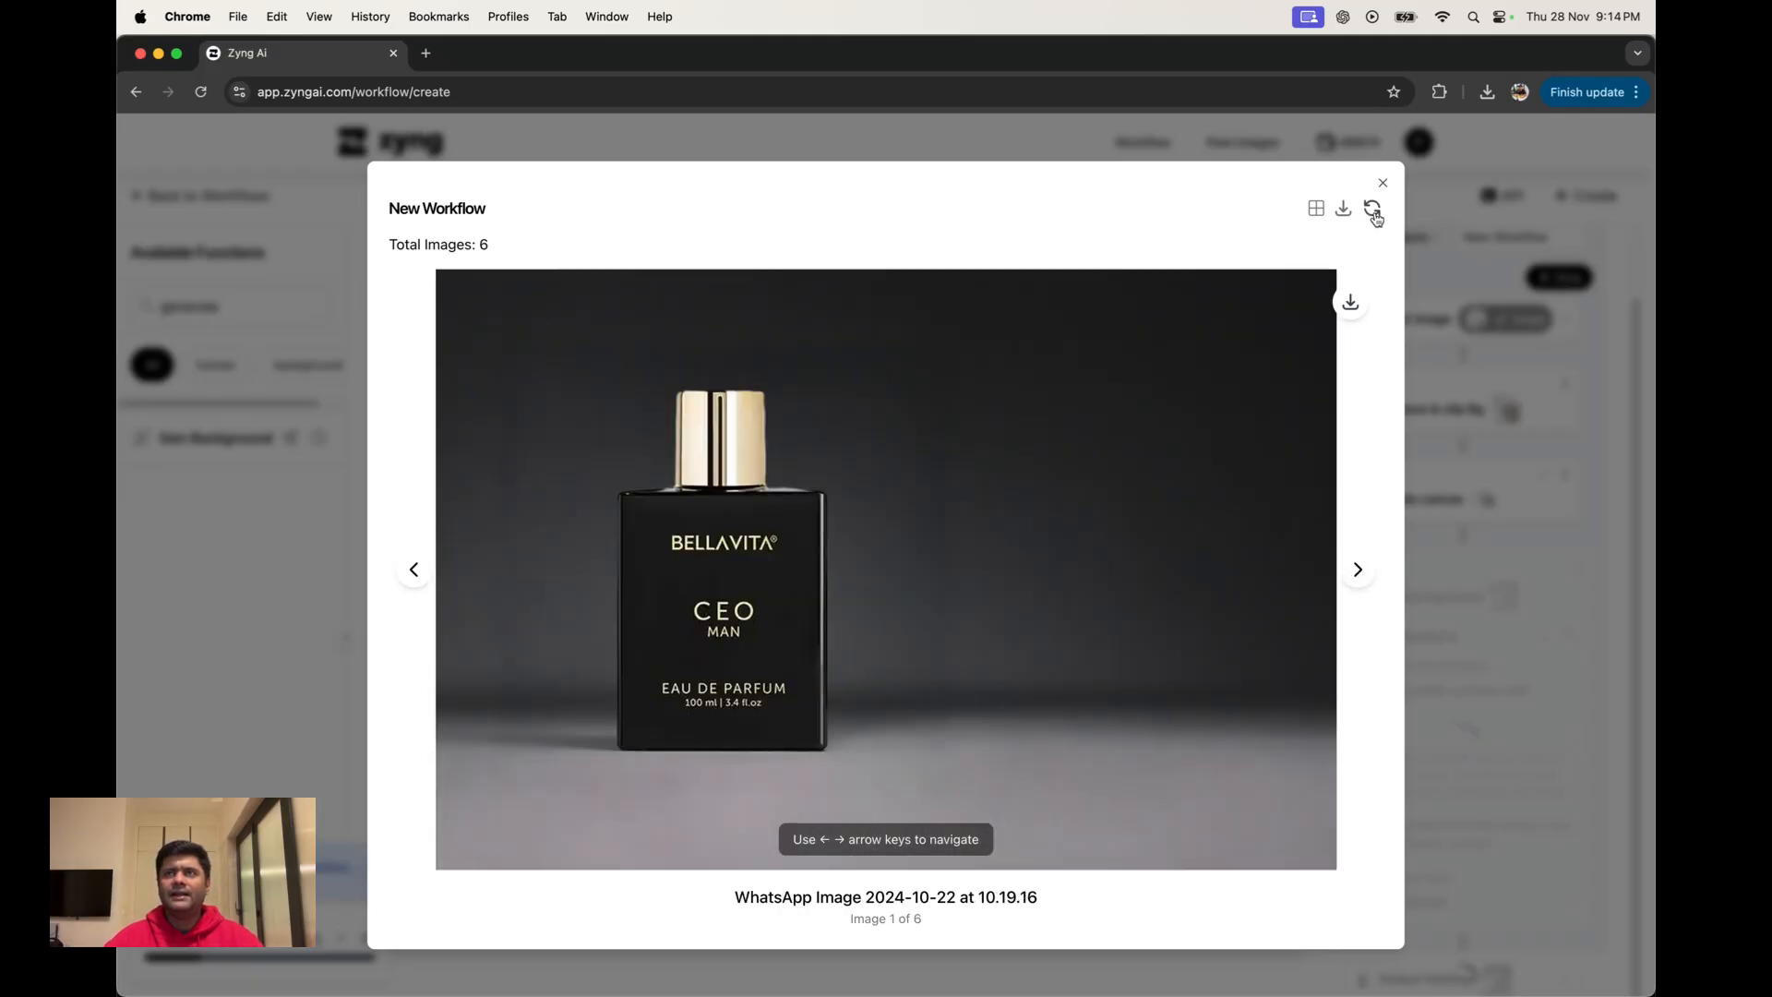
{"action": "left_click", "coordinate": [1320, 212]}
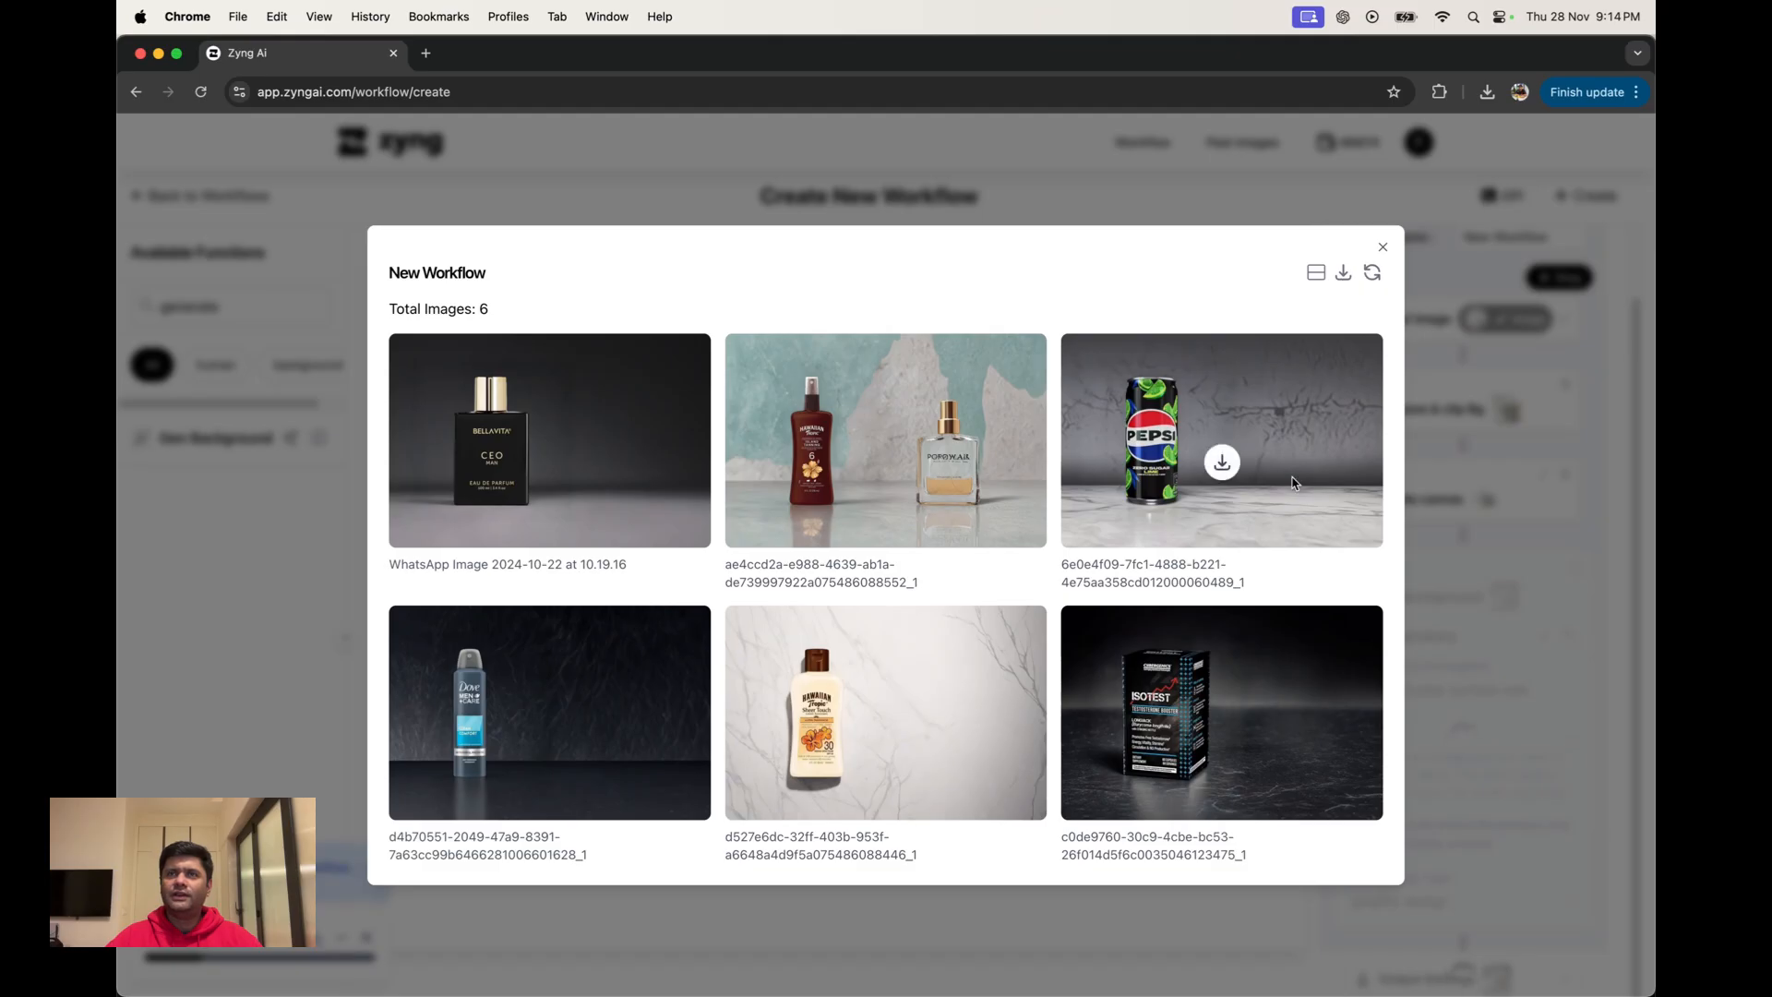
Examine the refreshed batch images individually, from the Bellavita perfume to the Hawaiian Tropic lotion, and close the results.
{"action": "left_click", "coordinate": [1316, 272]}
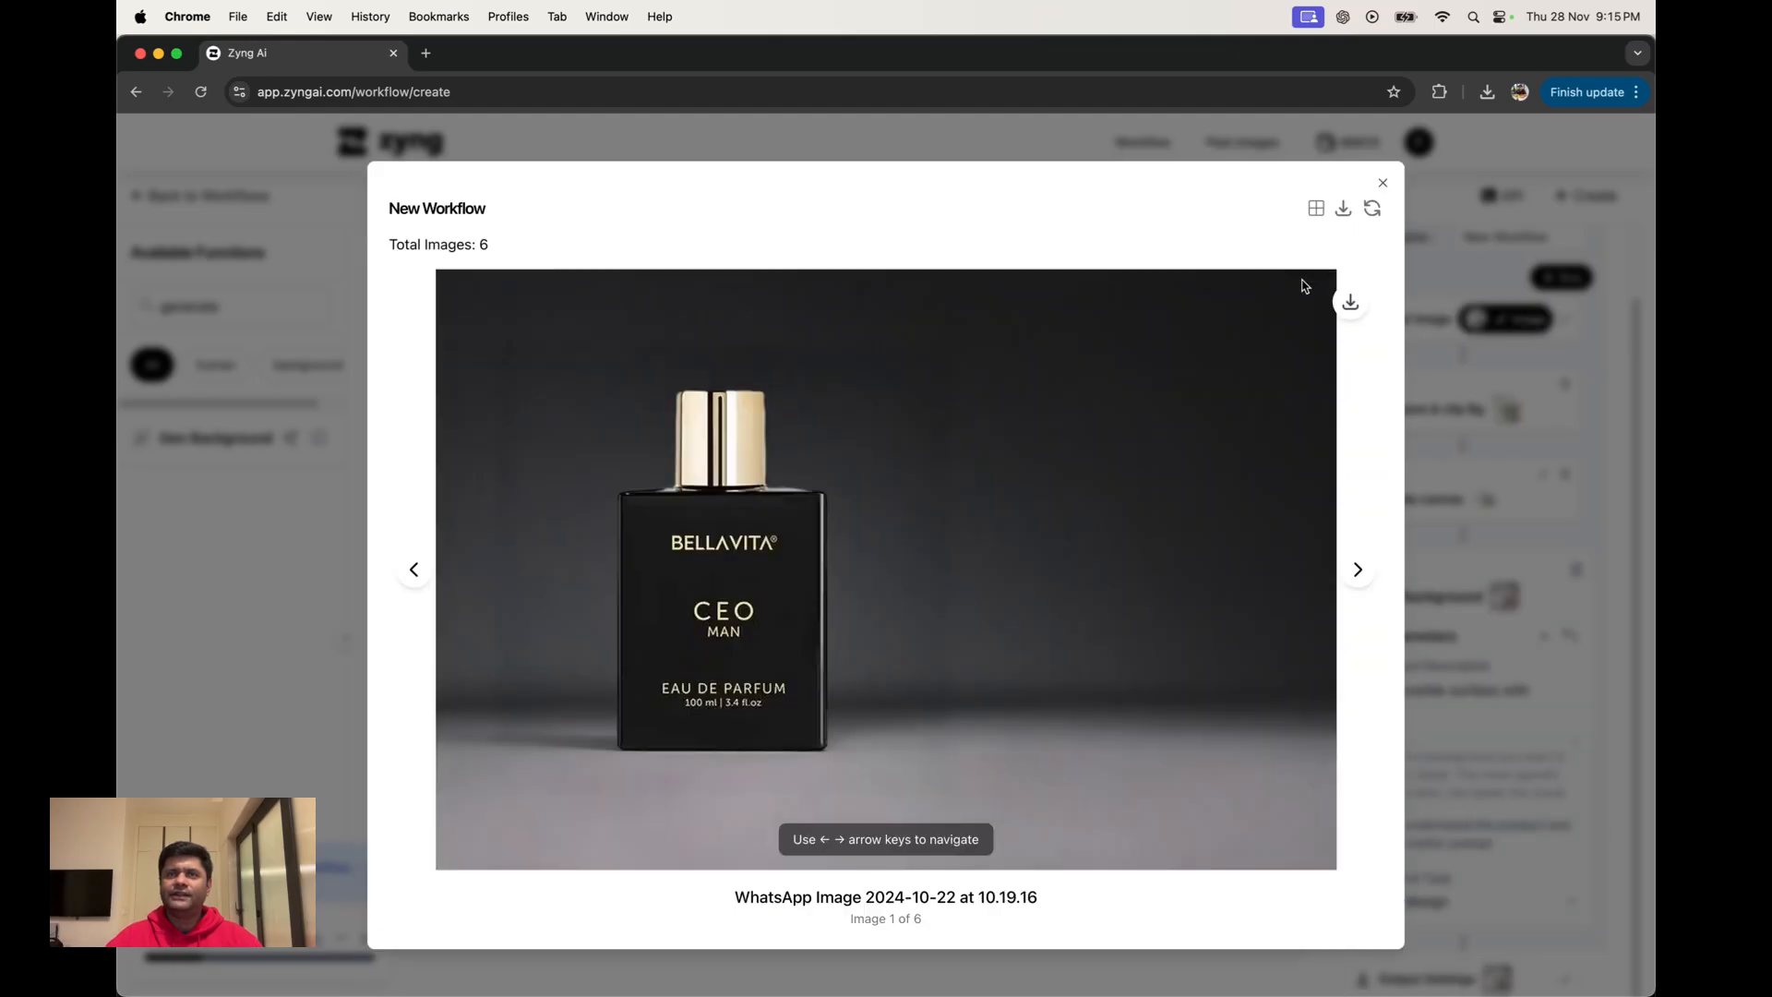
{"action": "left_click", "coordinate": [1359, 572]}
{"action": "left_click", "coordinate": [1359, 570]}
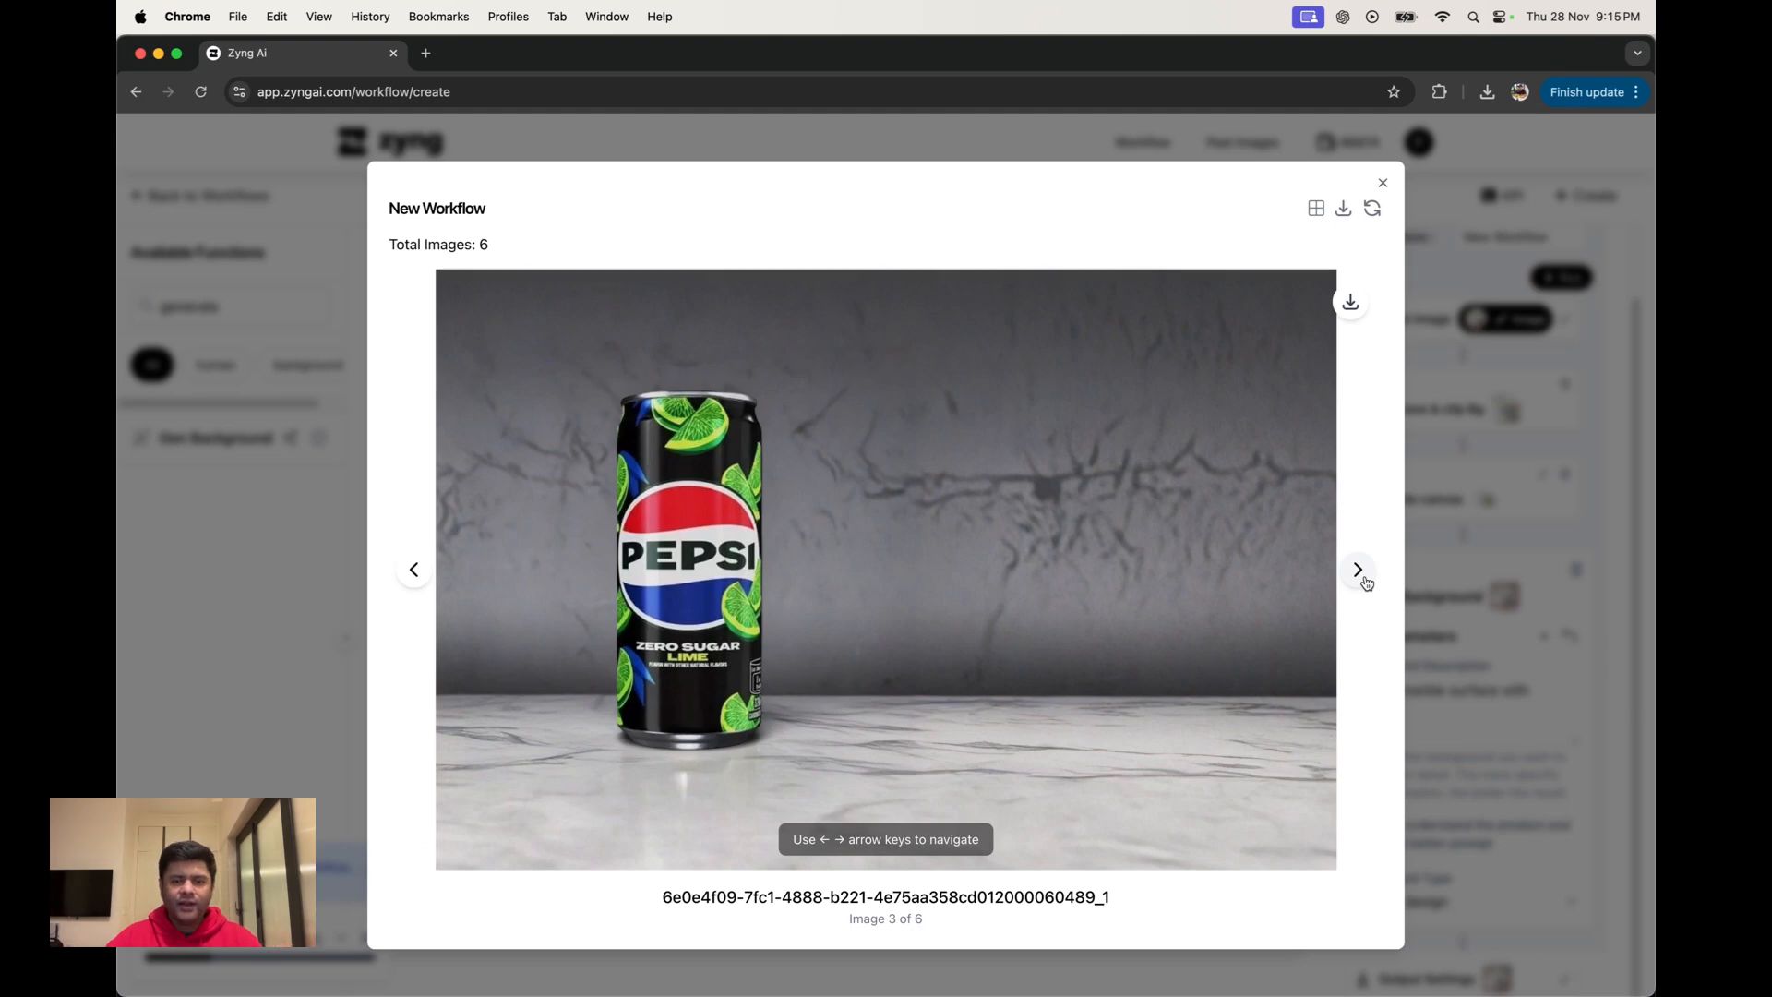
{"action": "left_click", "coordinate": [1359, 570]}
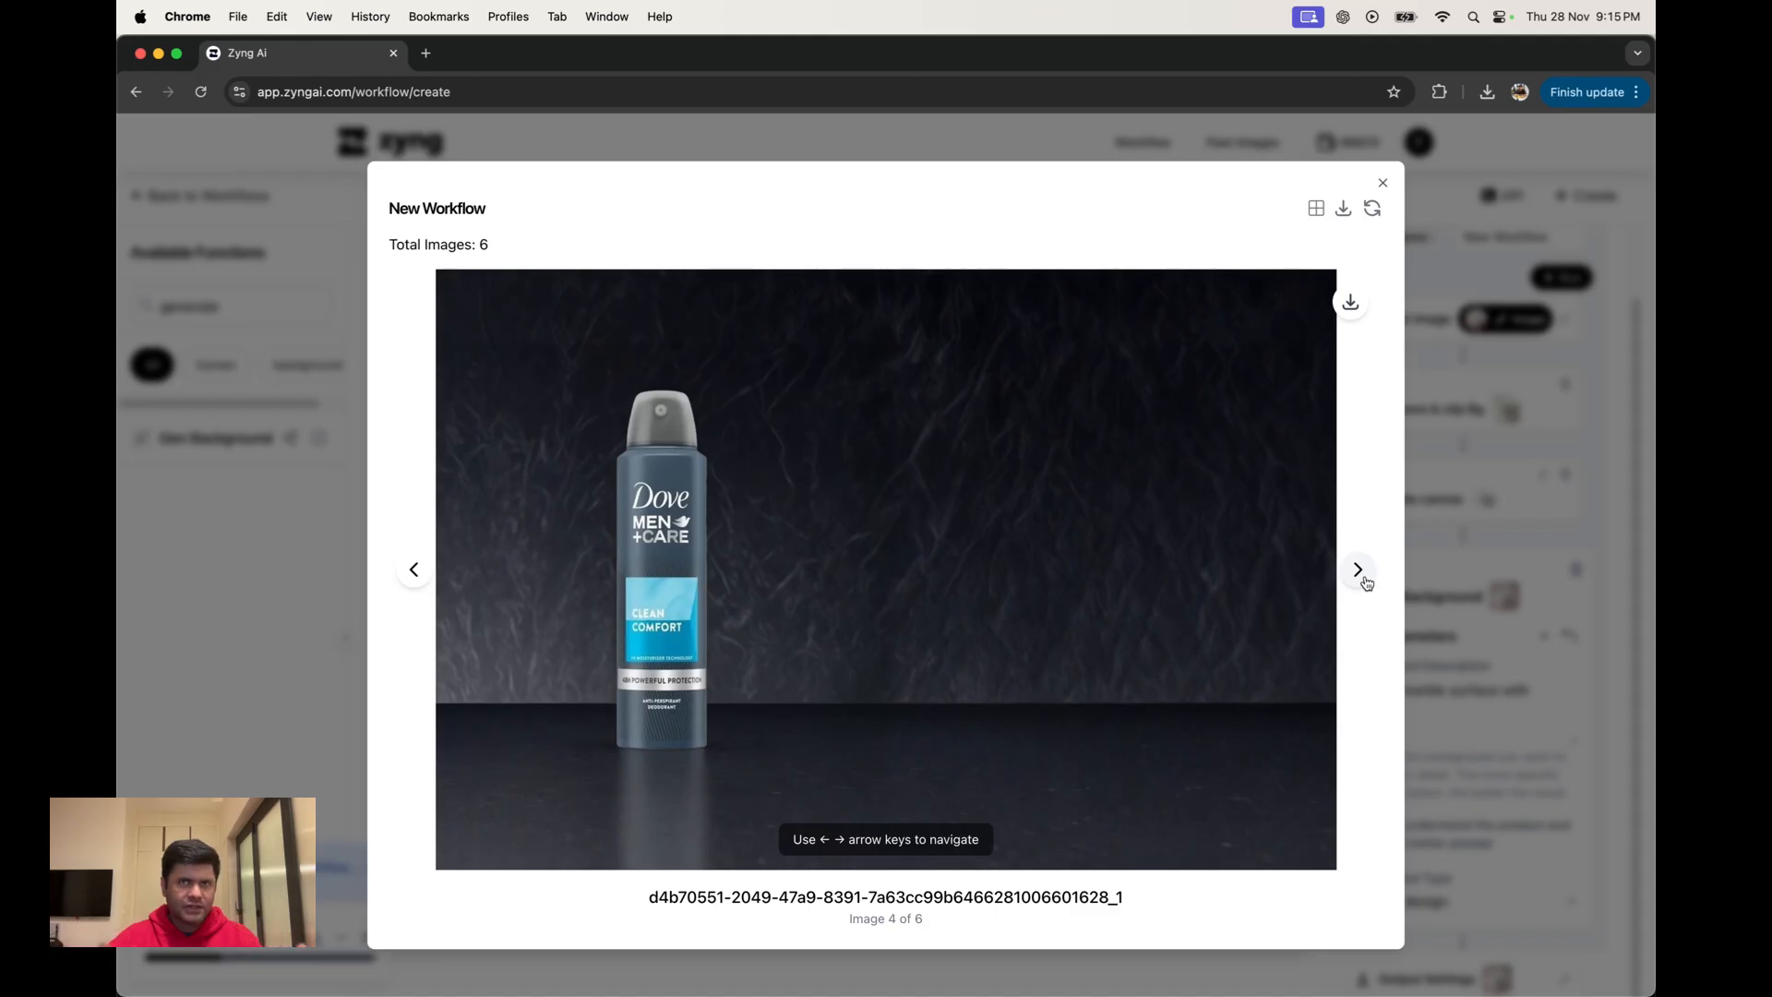
{"action": "left_click", "coordinate": [1359, 571]}
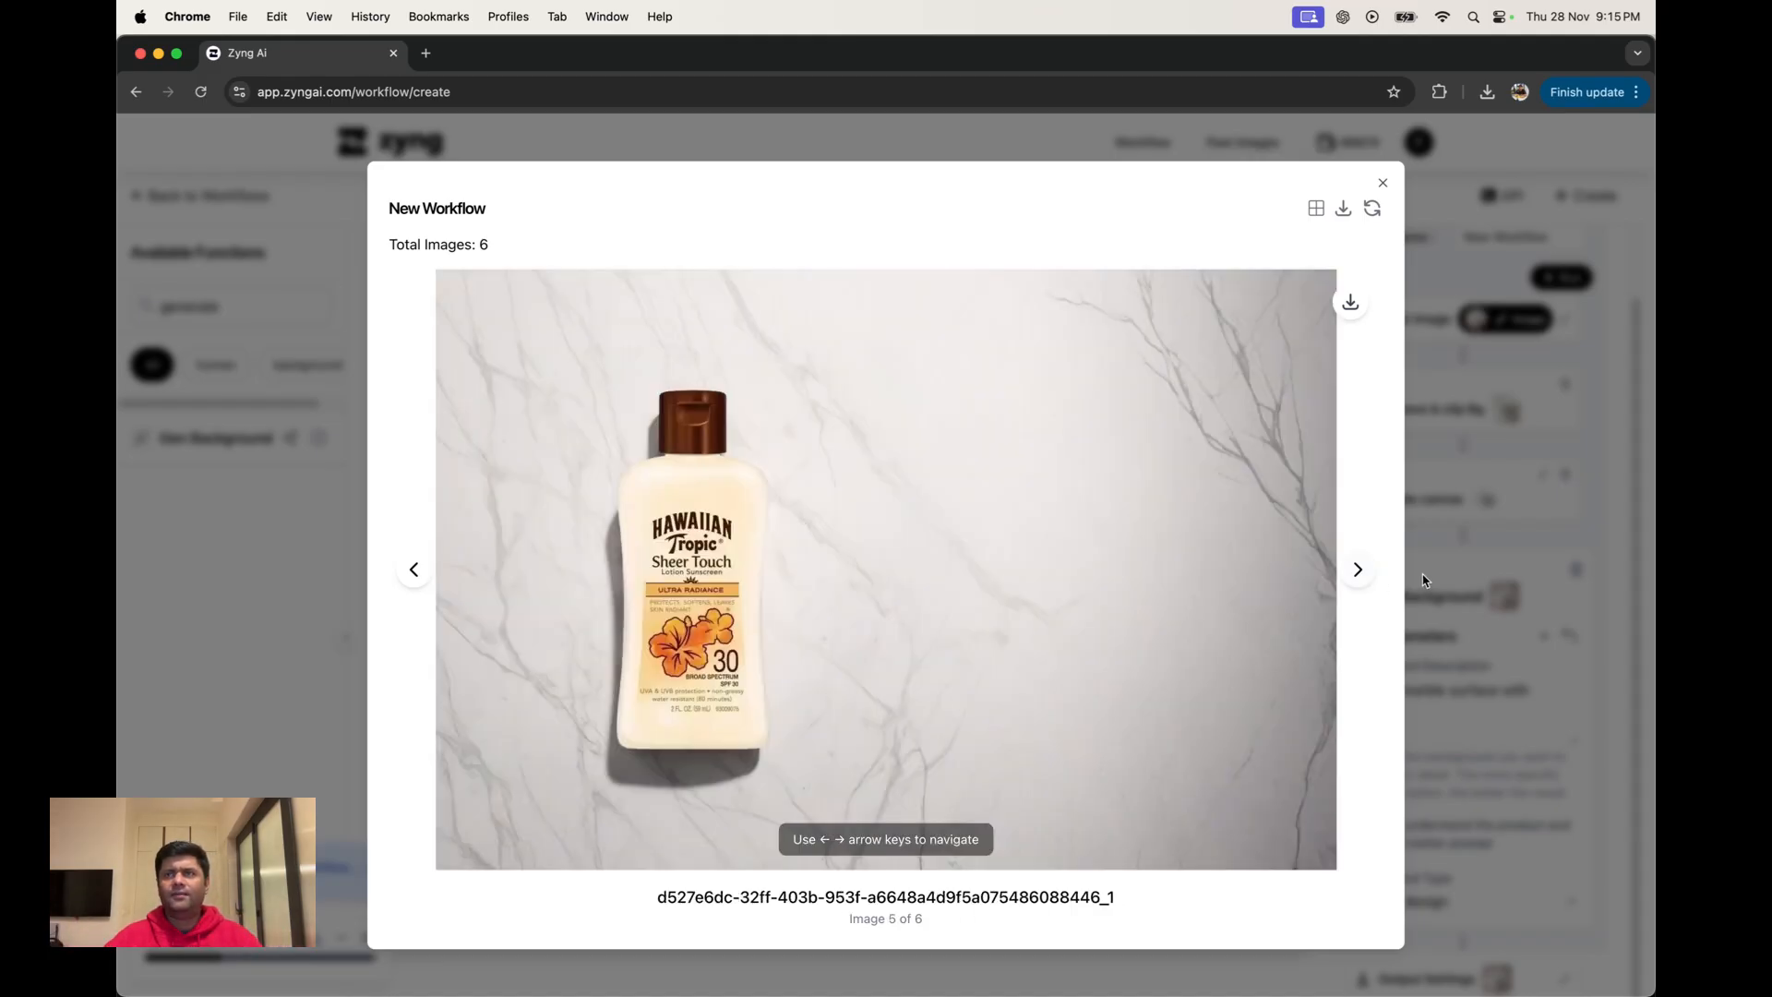
{"action": "left_click", "coordinate": [1431, 575]}
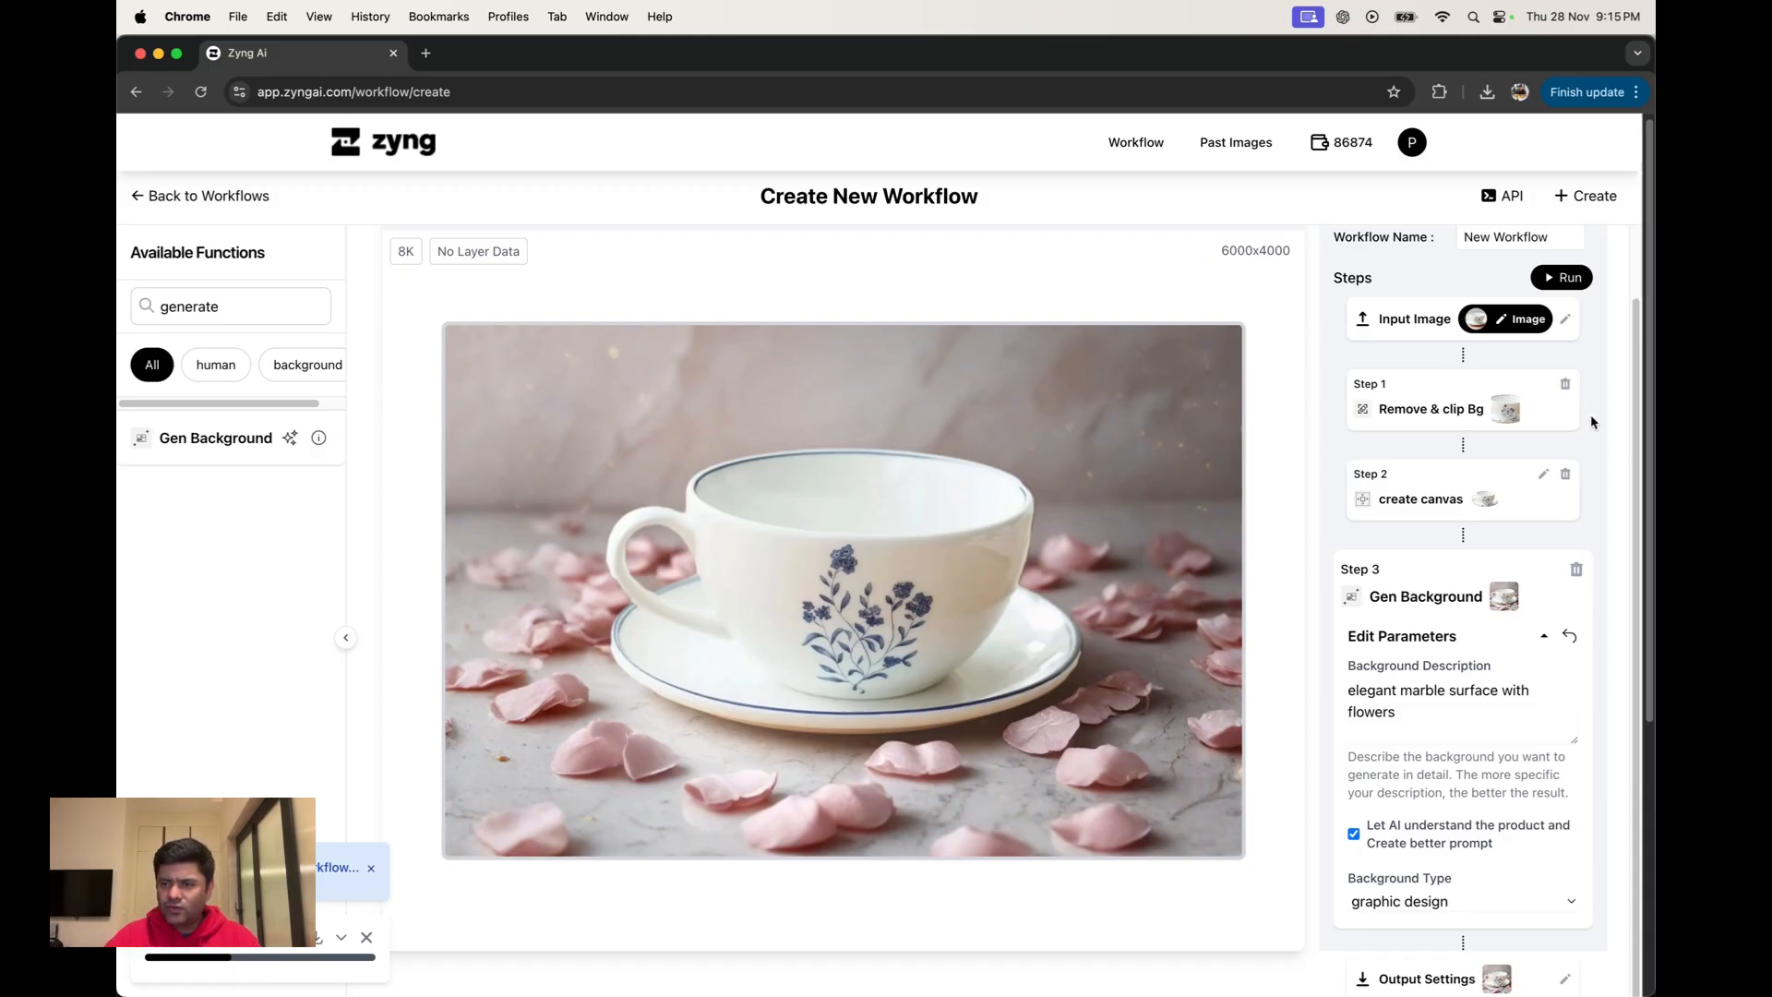
Start another batch process on the 12 selected images with 2 outputs each, and preview the create canvas step.
{"action": "left_click", "coordinate": [1514, 317]}
{"action": "left_click", "coordinate": [1521, 276]}
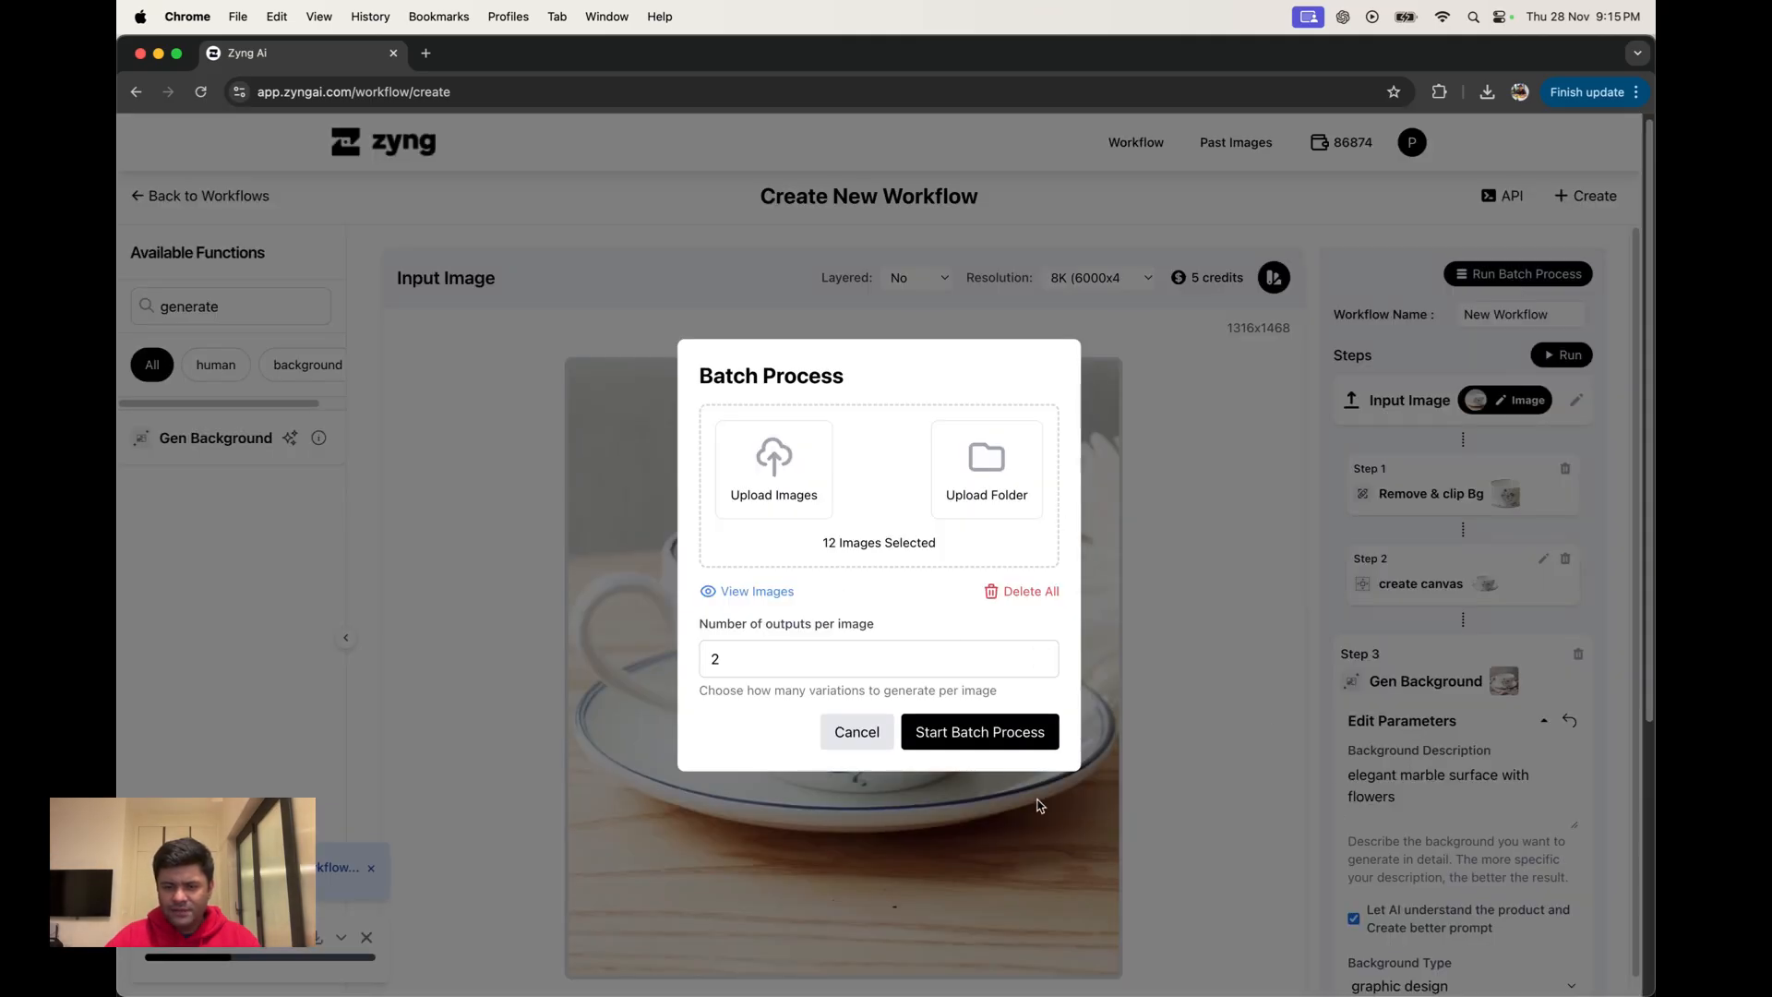
{"action": "left_click", "coordinate": [988, 744]}
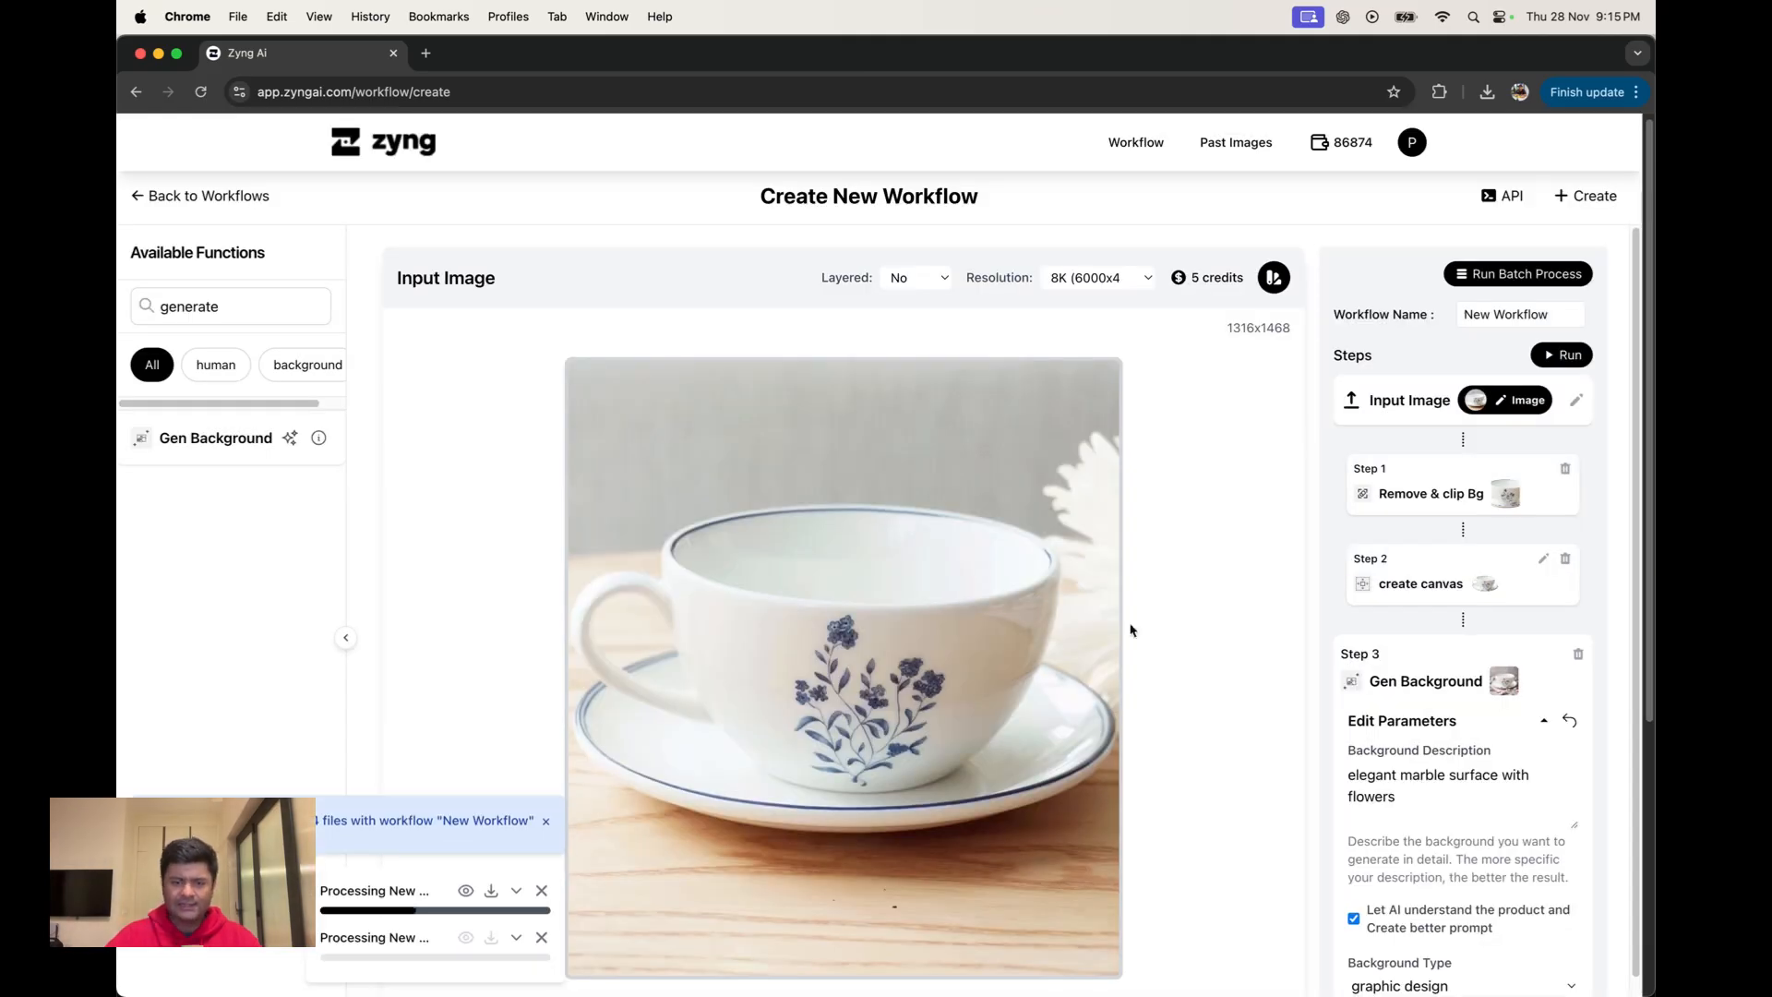
{"action": "left_click", "coordinate": [1440, 579]}
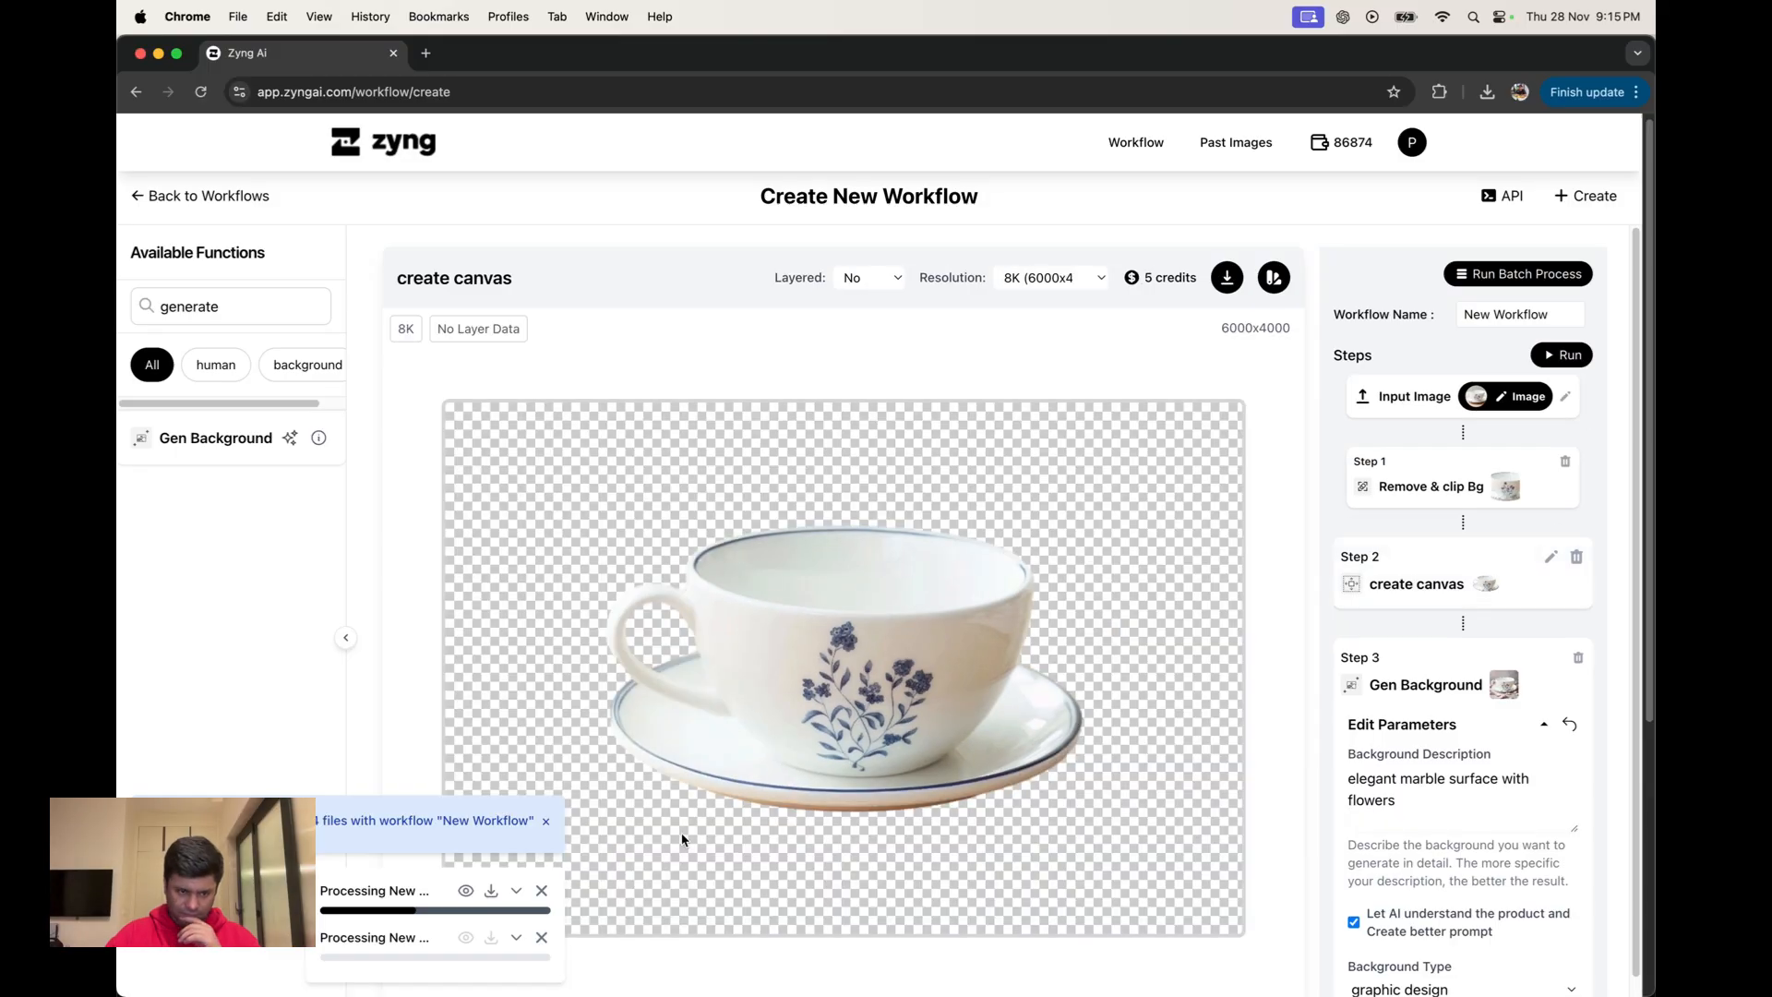
Reopen the first batch's results and compare its images in the grid and one by one up to the Dove spray.
{"action": "left_click", "coordinate": [466, 890]}
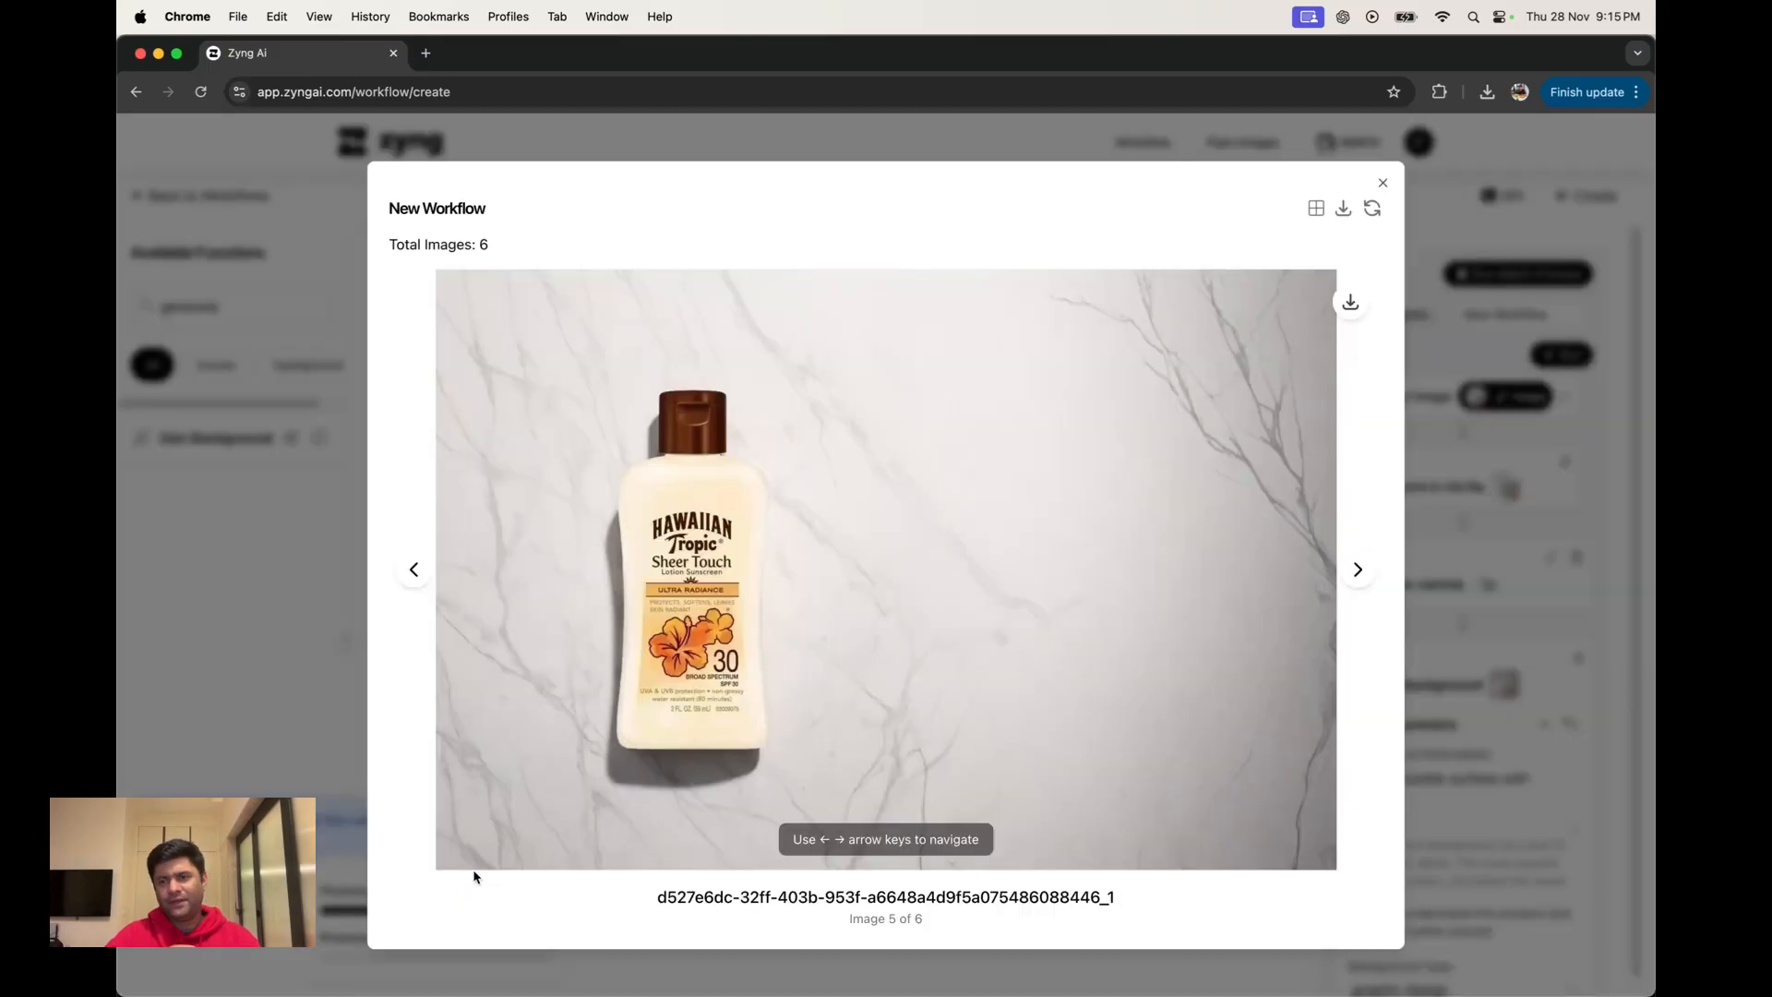
{"action": "left_click", "coordinate": [1316, 207]}
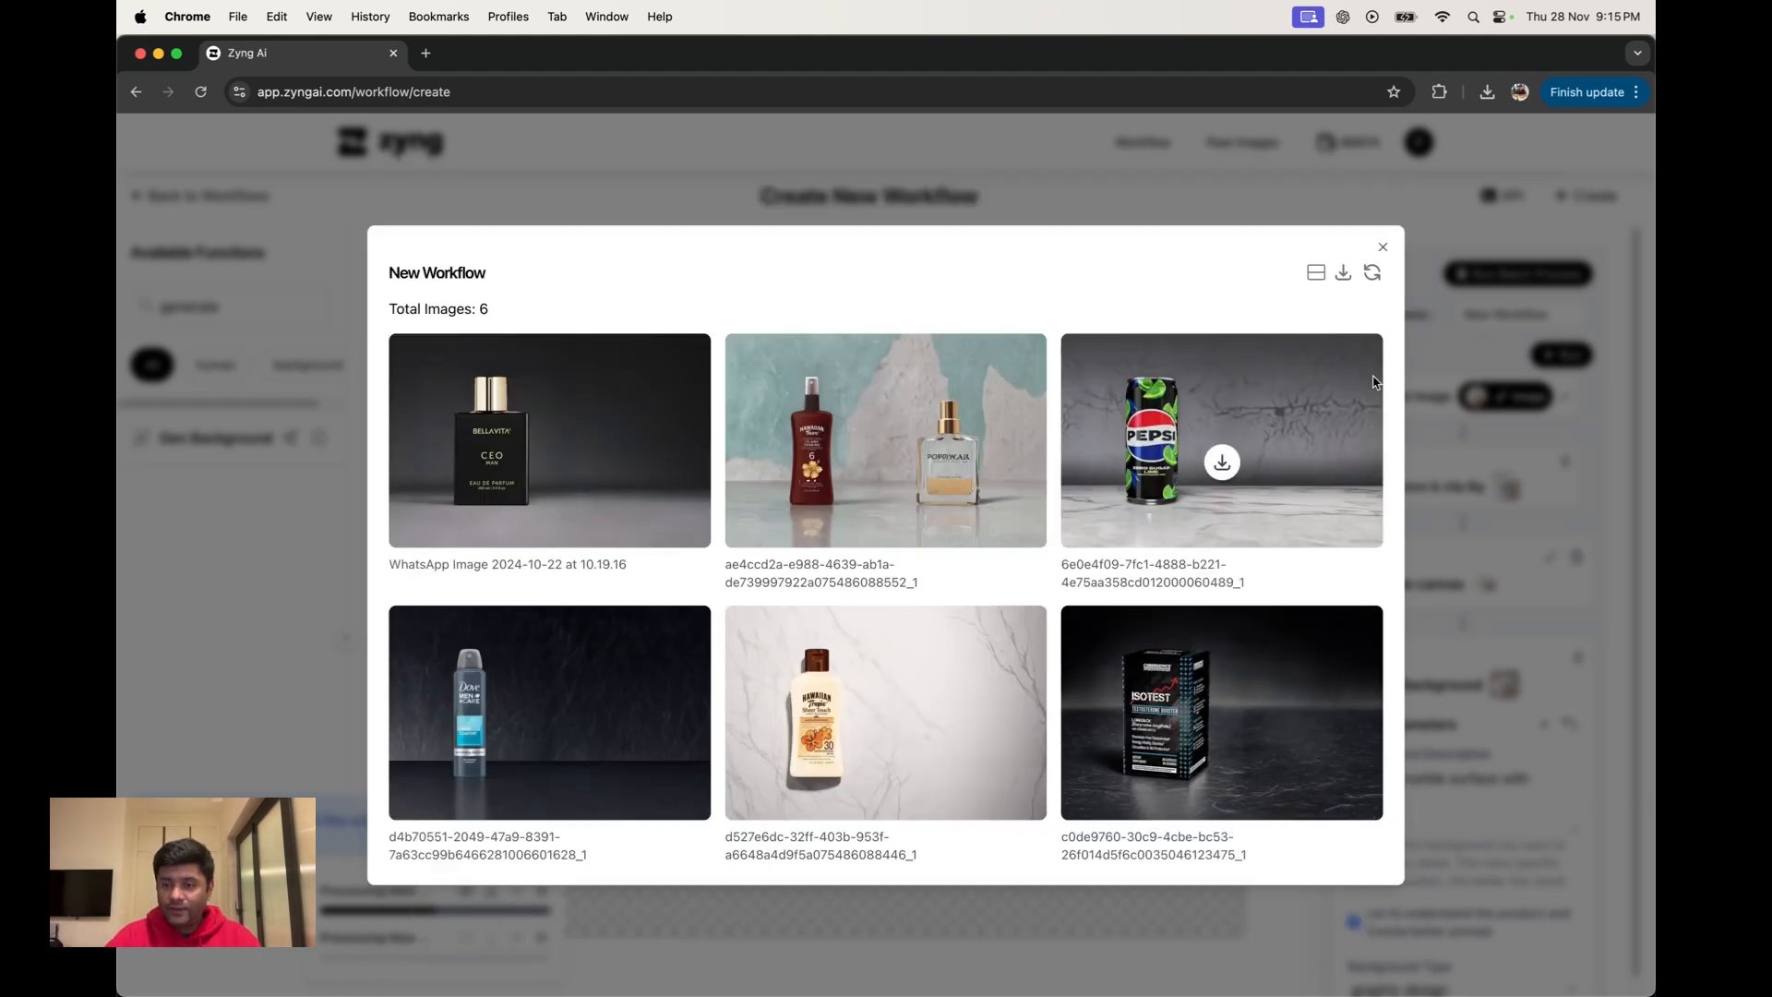
{"action": "left_click", "coordinate": [1314, 273]}
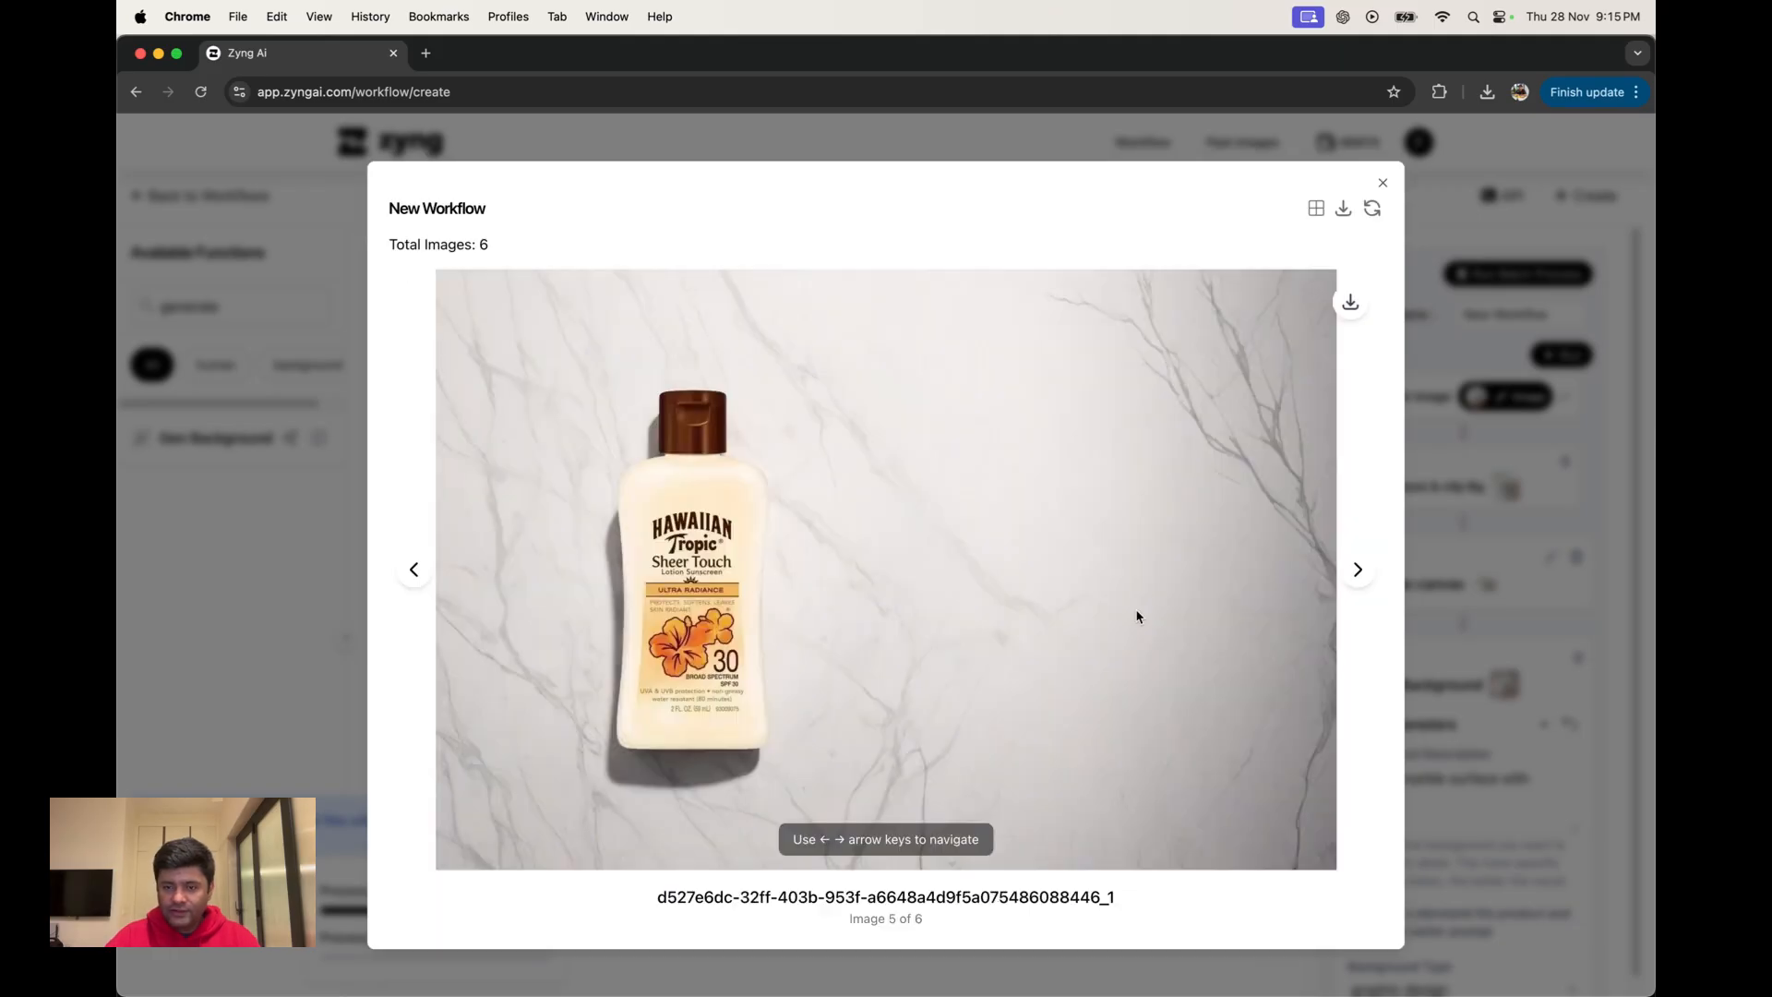
{"action": "key", "text": "Right"}
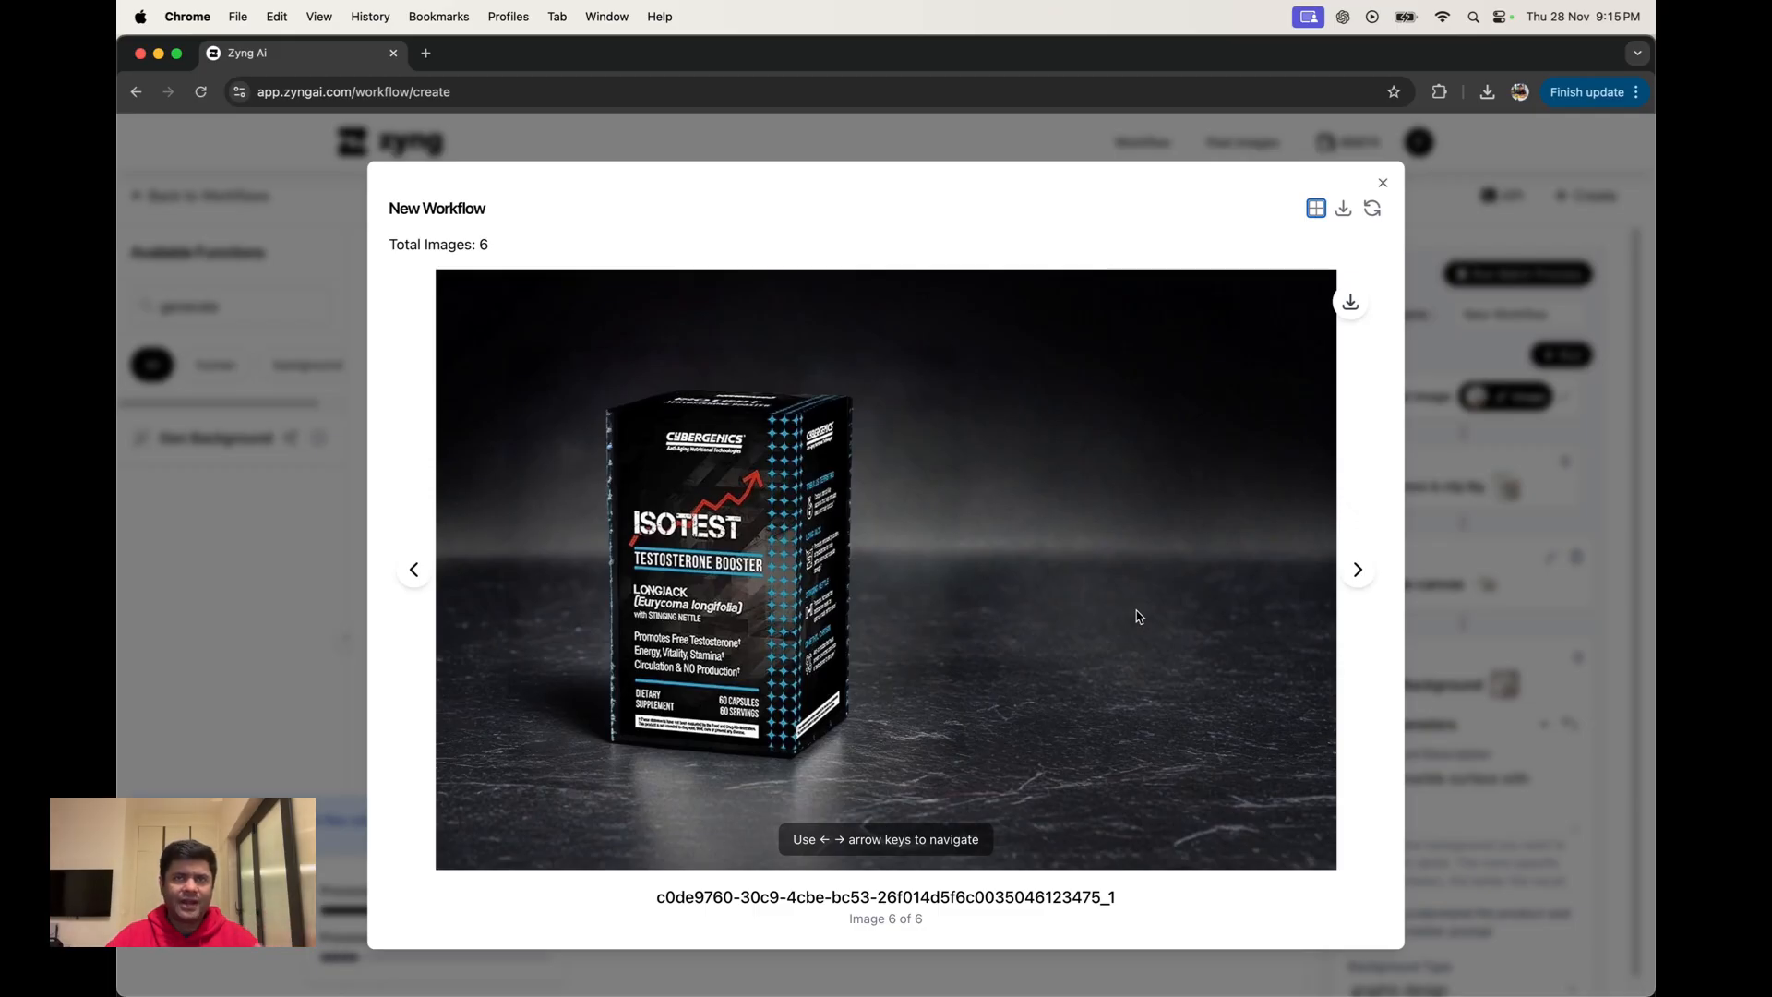
{"action": "key", "text": "Right"}
{"action": "key", "text": "Right"}
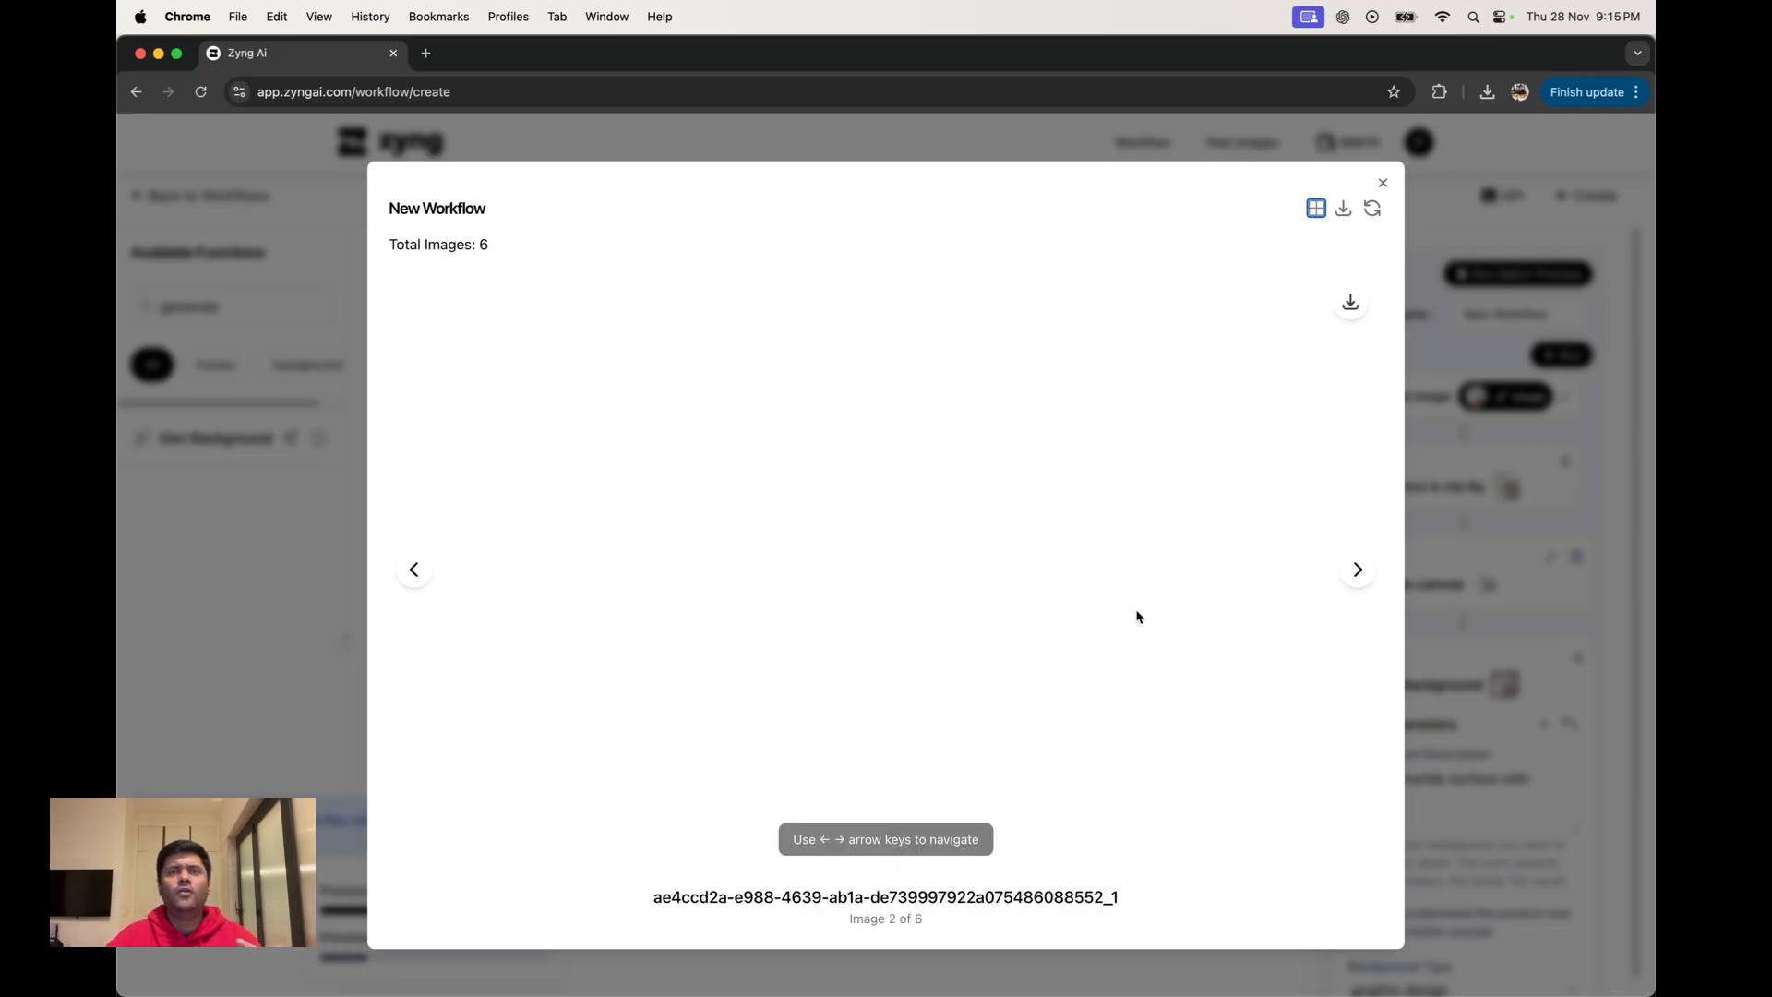
{"action": "key", "text": "Right"}
{"action": "key", "text": "Right"}
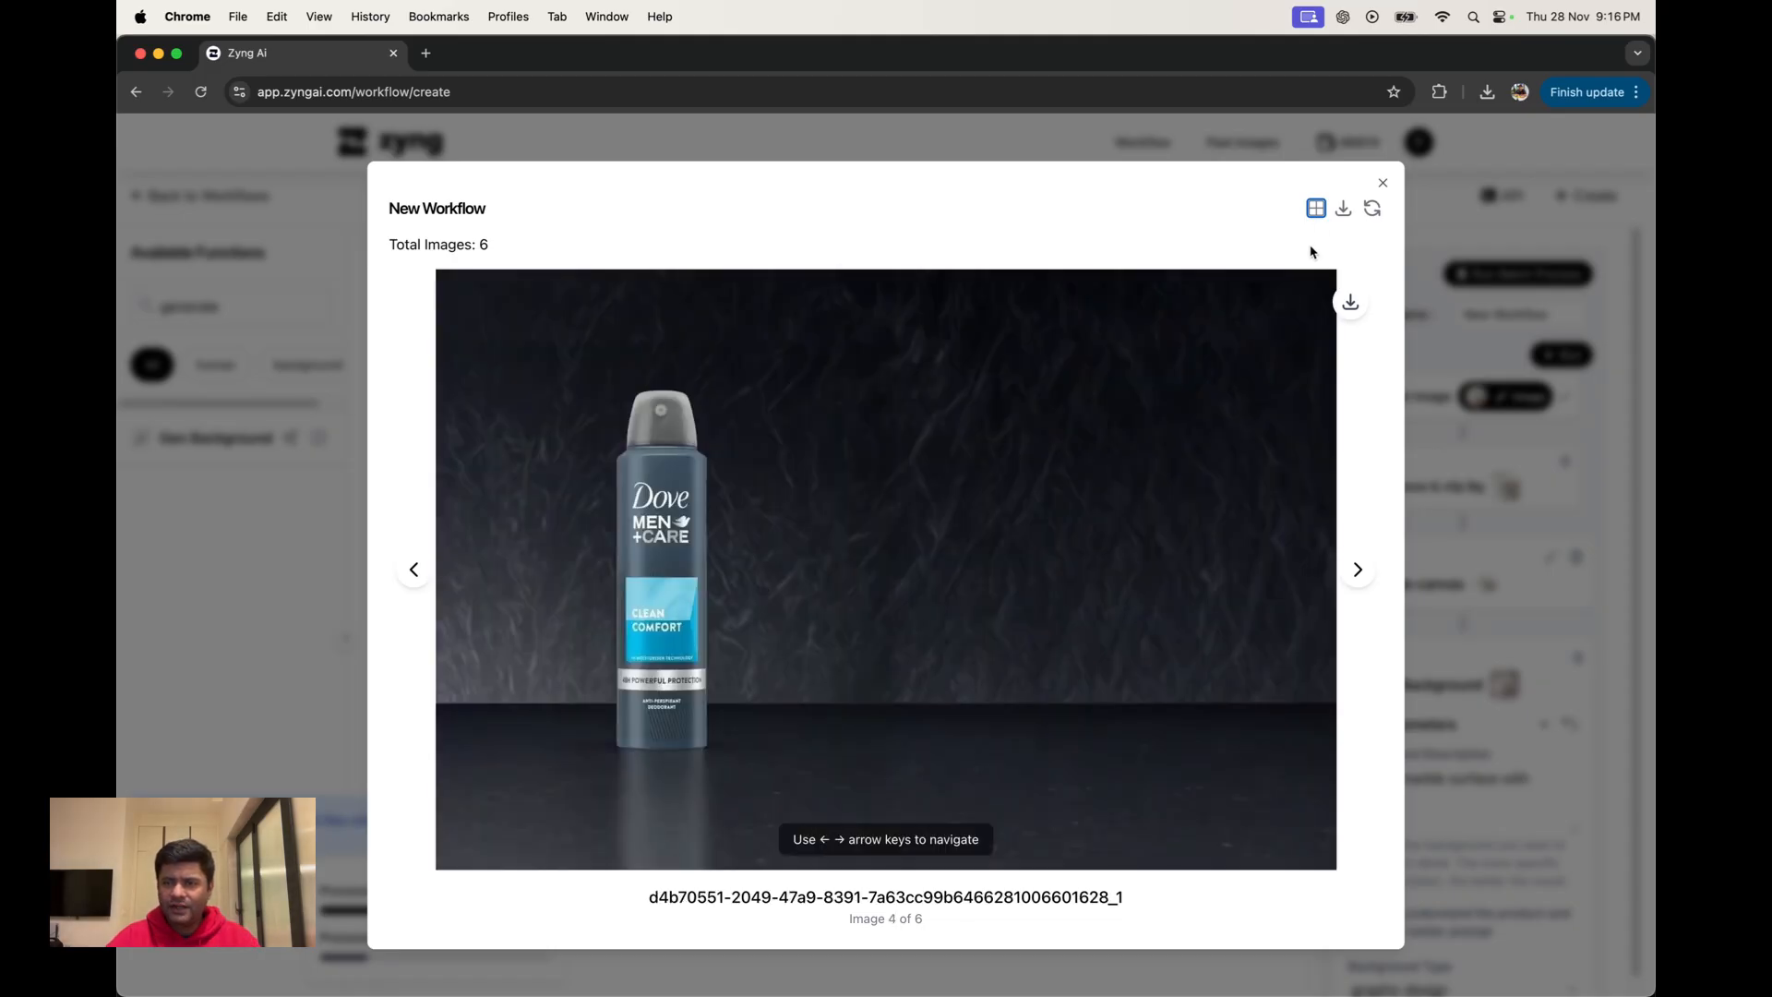
Review the first batch's newly finished images one at a time, from the Gallivant perfume onward, and close the results.
{"action": "left_click", "coordinate": [1316, 209]}
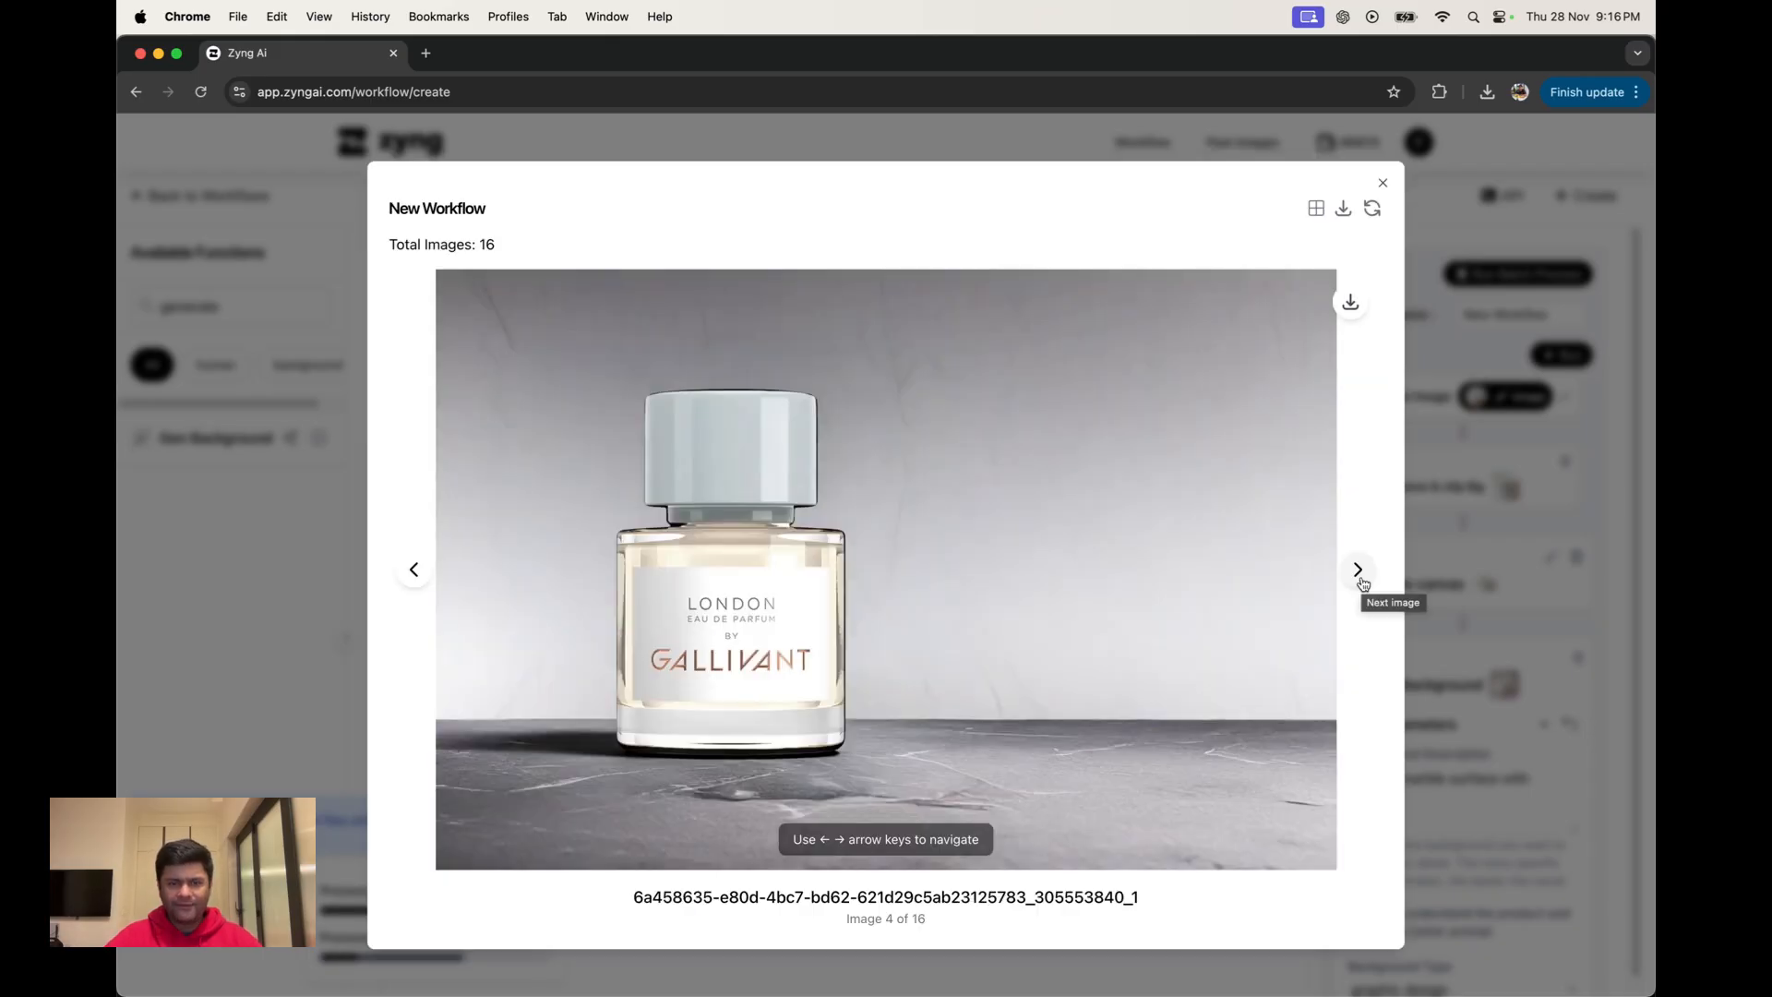
{"action": "left_click", "coordinate": [1358, 572]}
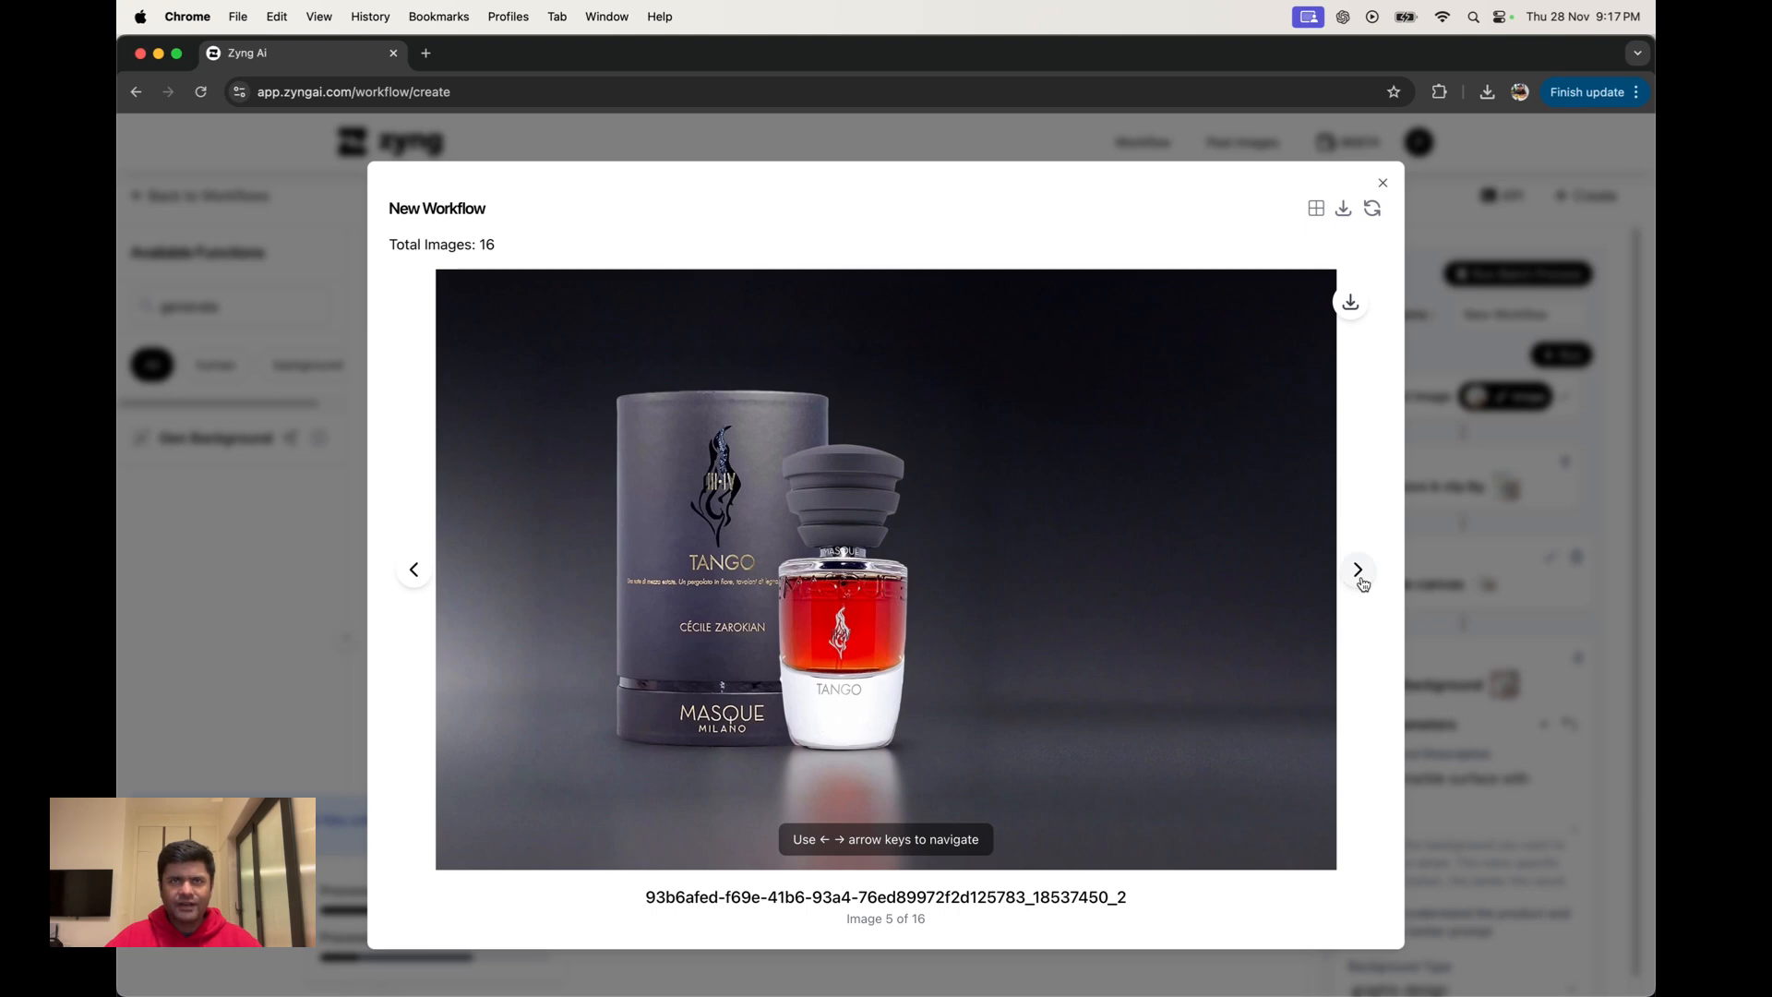
{"action": "left_click", "coordinate": [1361, 574]}
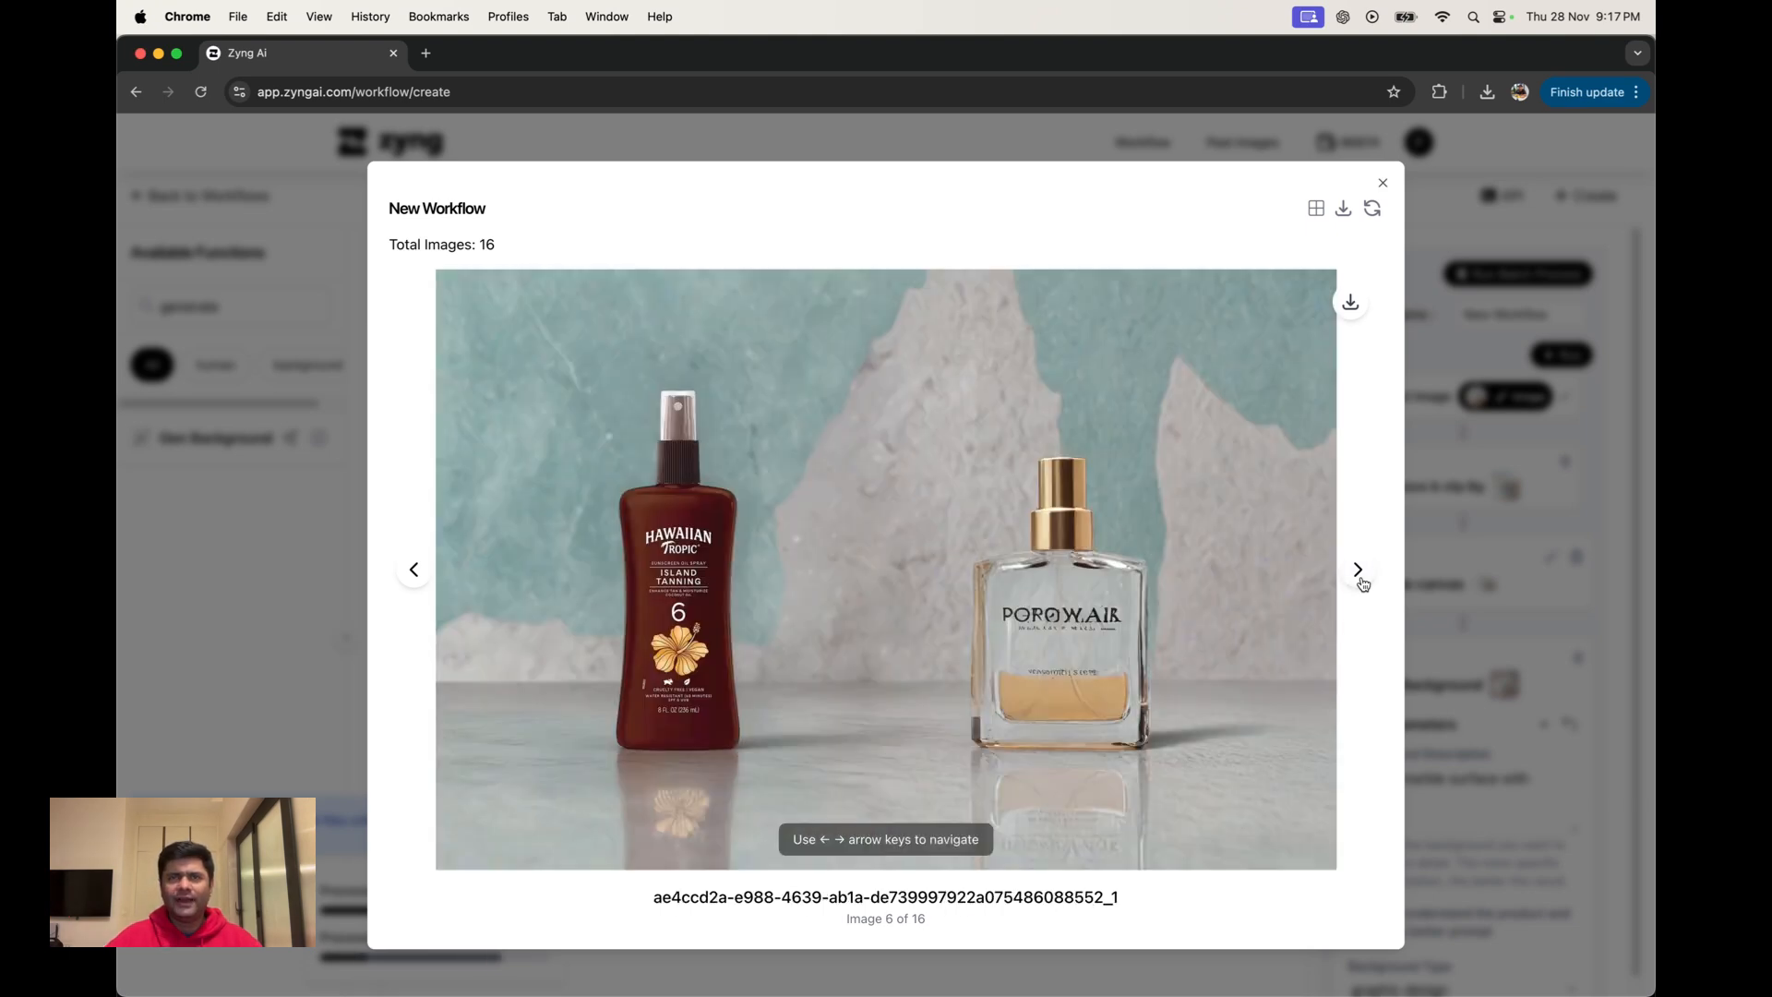
{"action": "left_click", "coordinate": [1361, 574]}
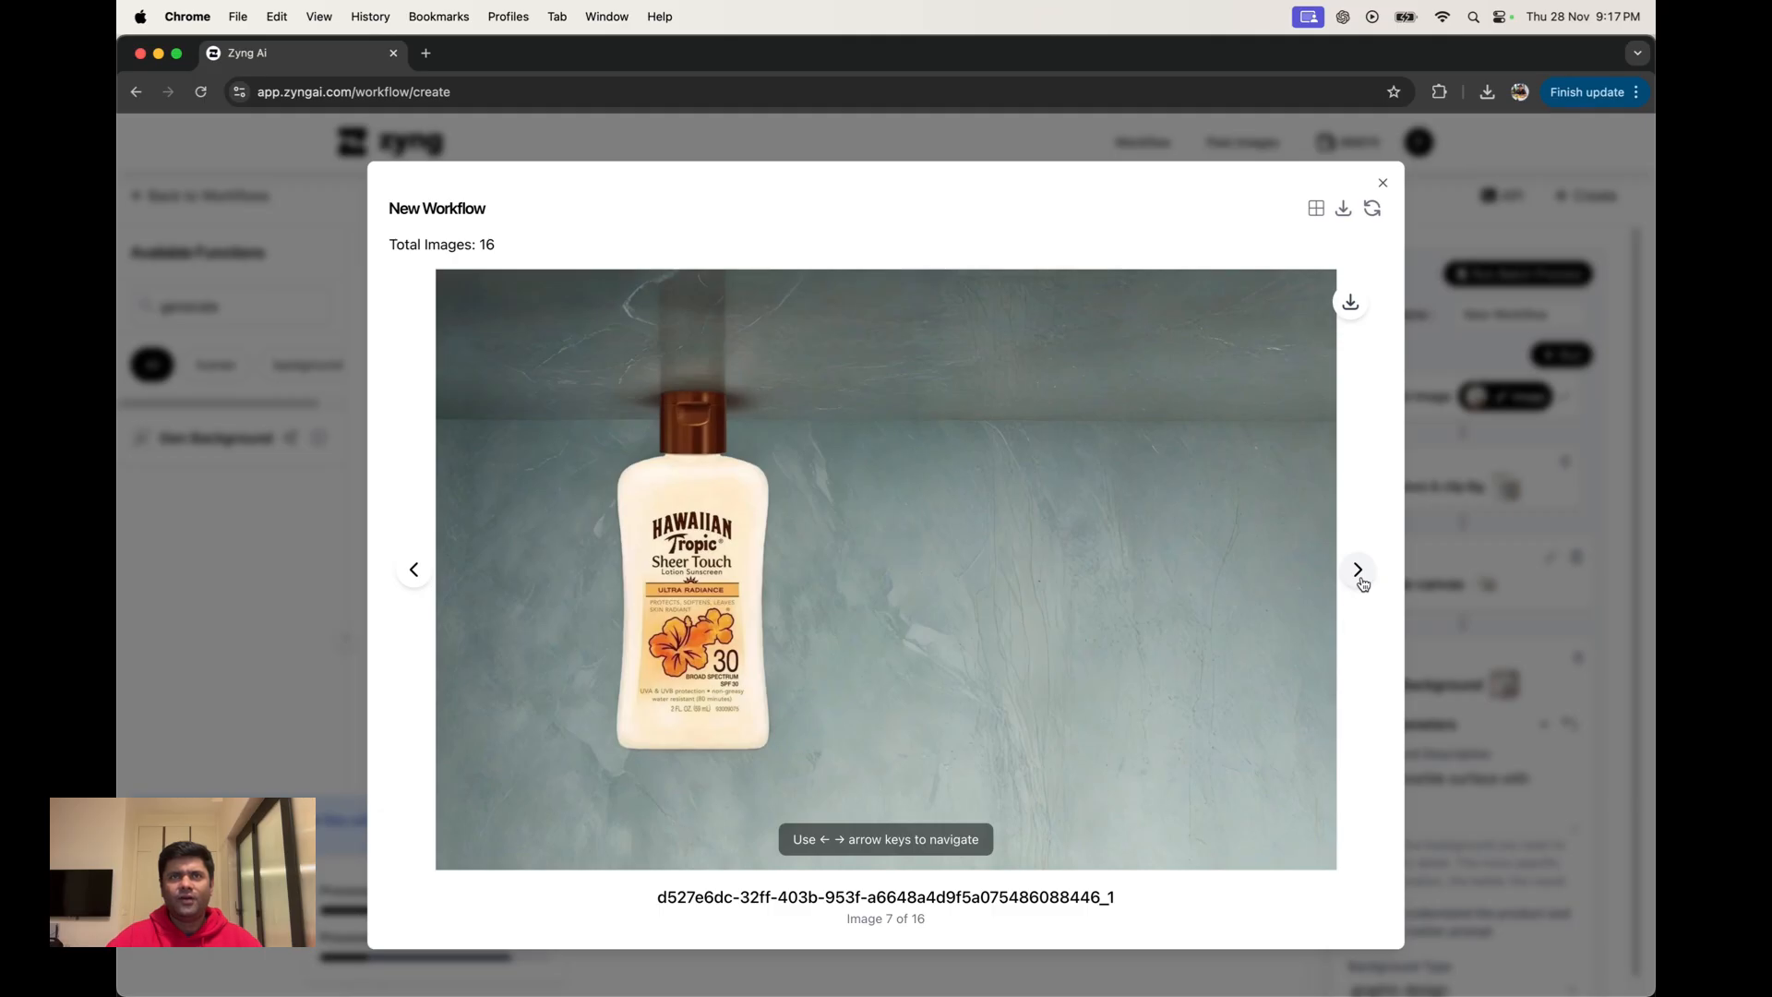
{"action": "left_click", "coordinate": [1359, 572]}
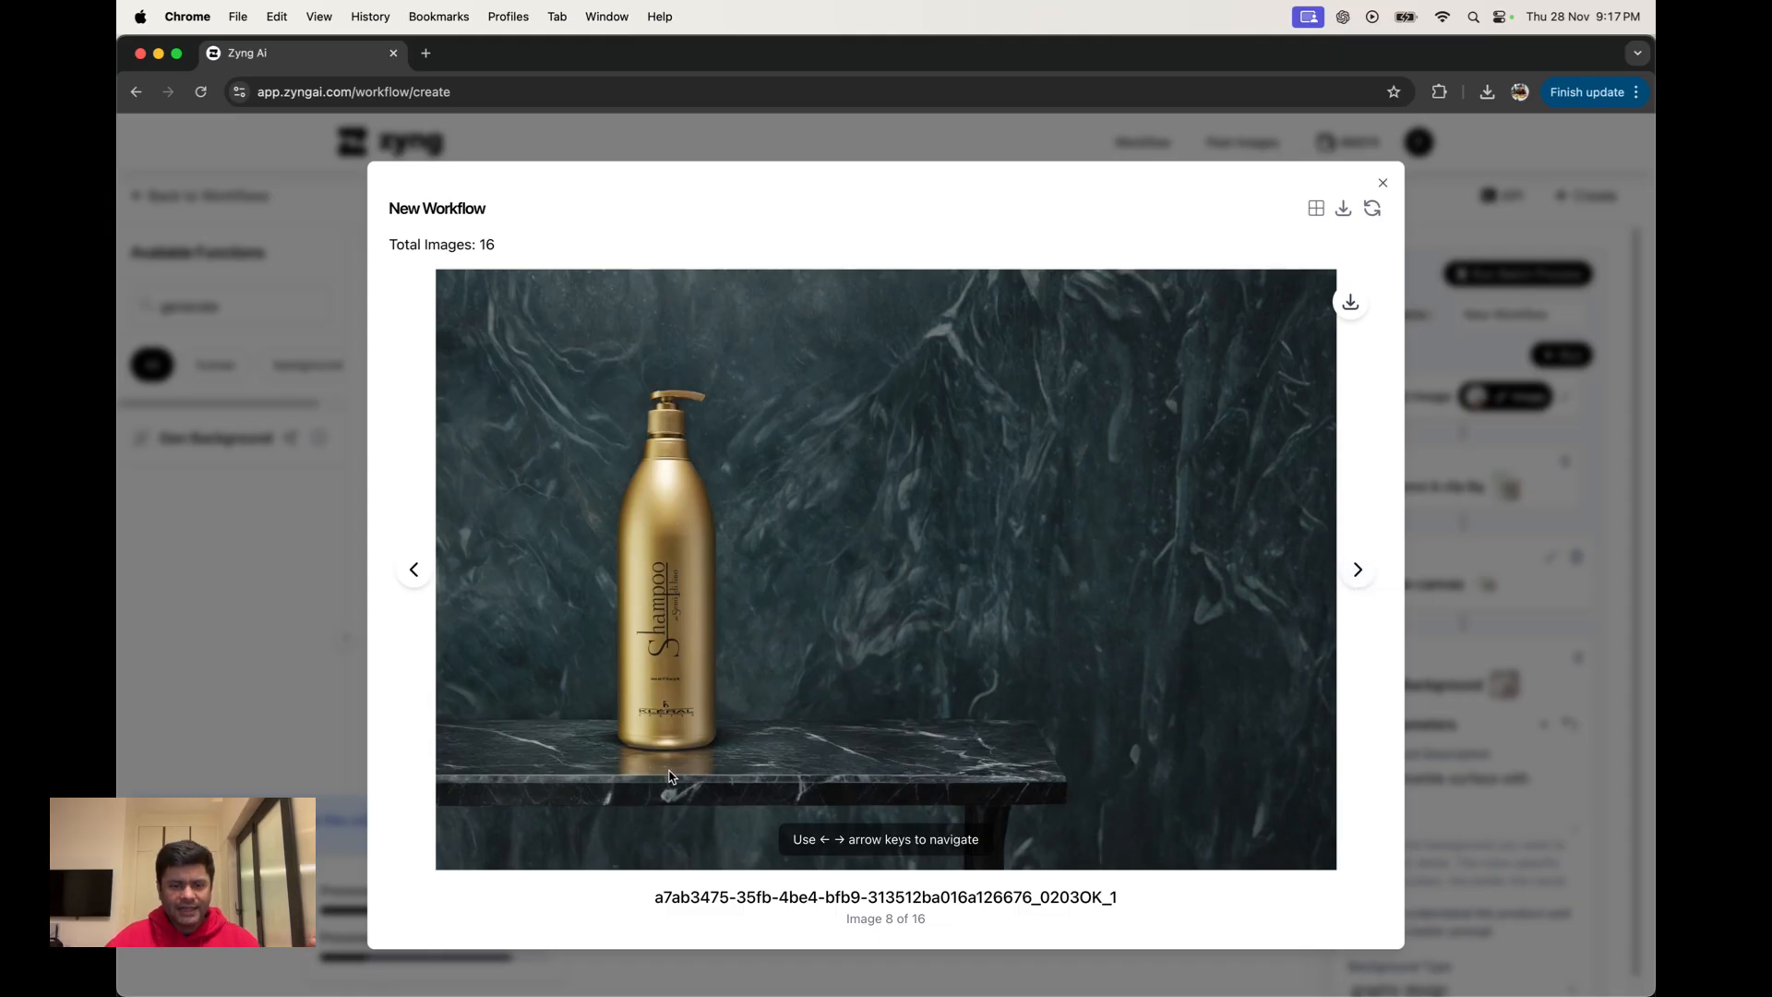
{"action": "left_click", "coordinate": [1353, 570]}
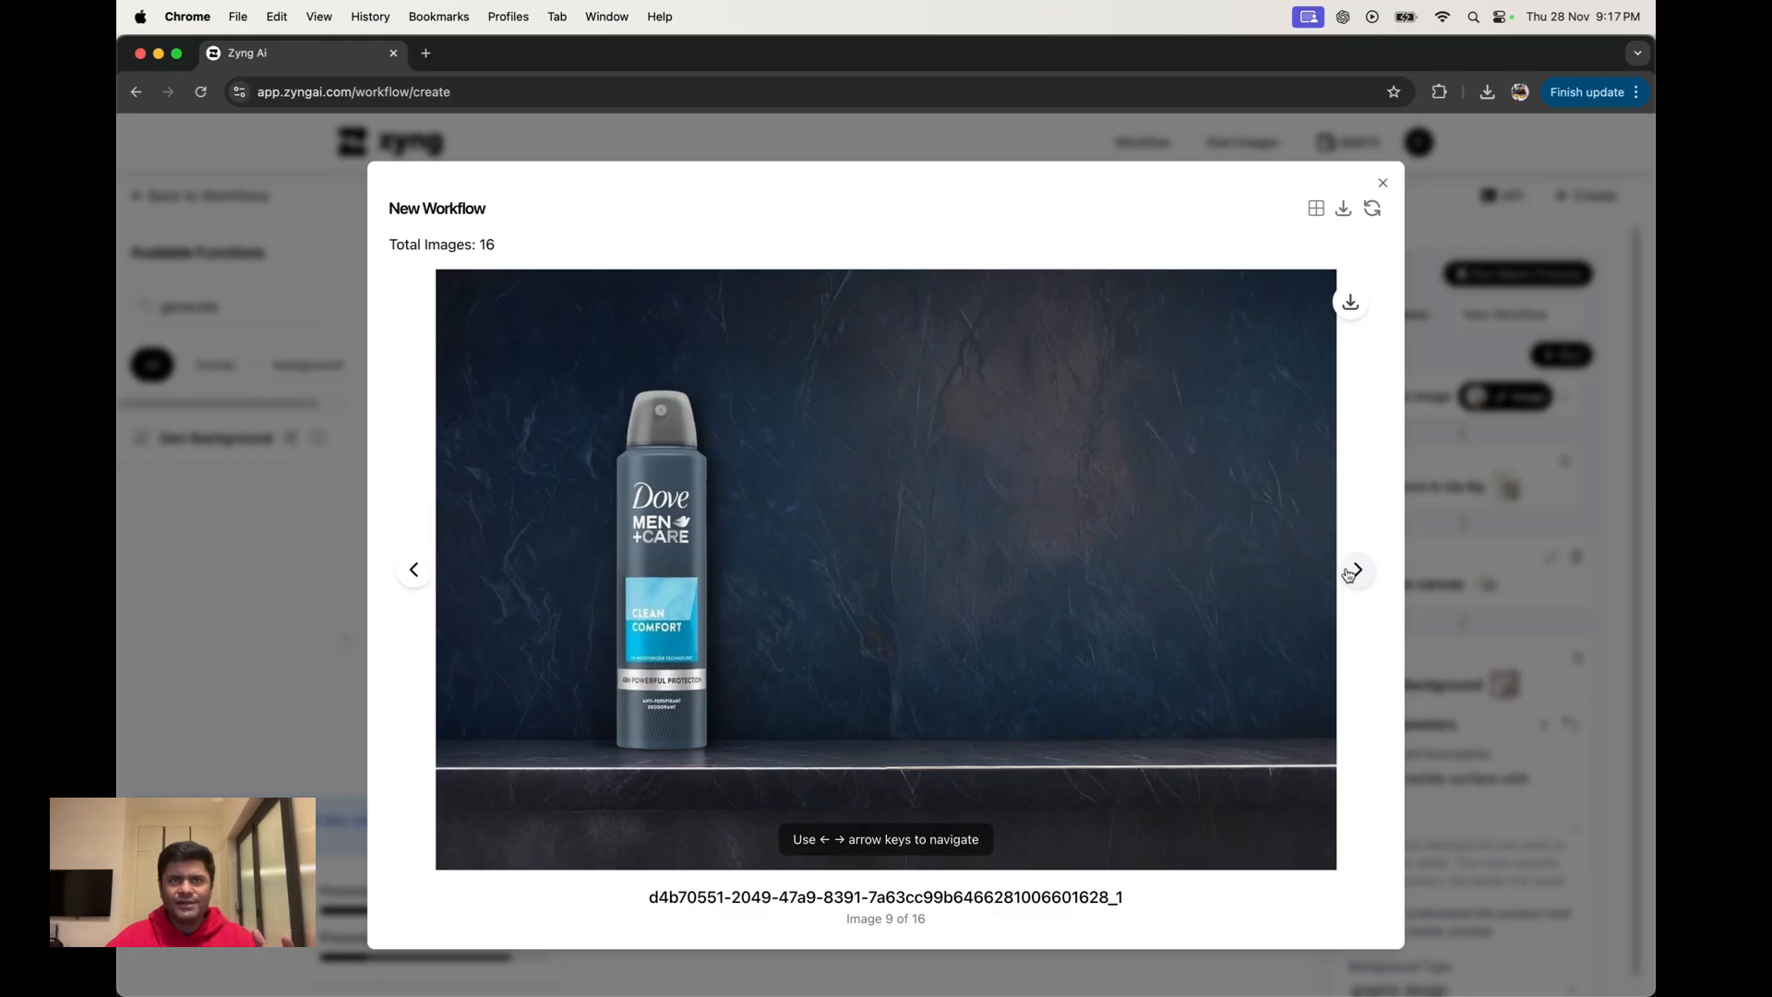
{"action": "left_click", "coordinate": [1348, 572]}
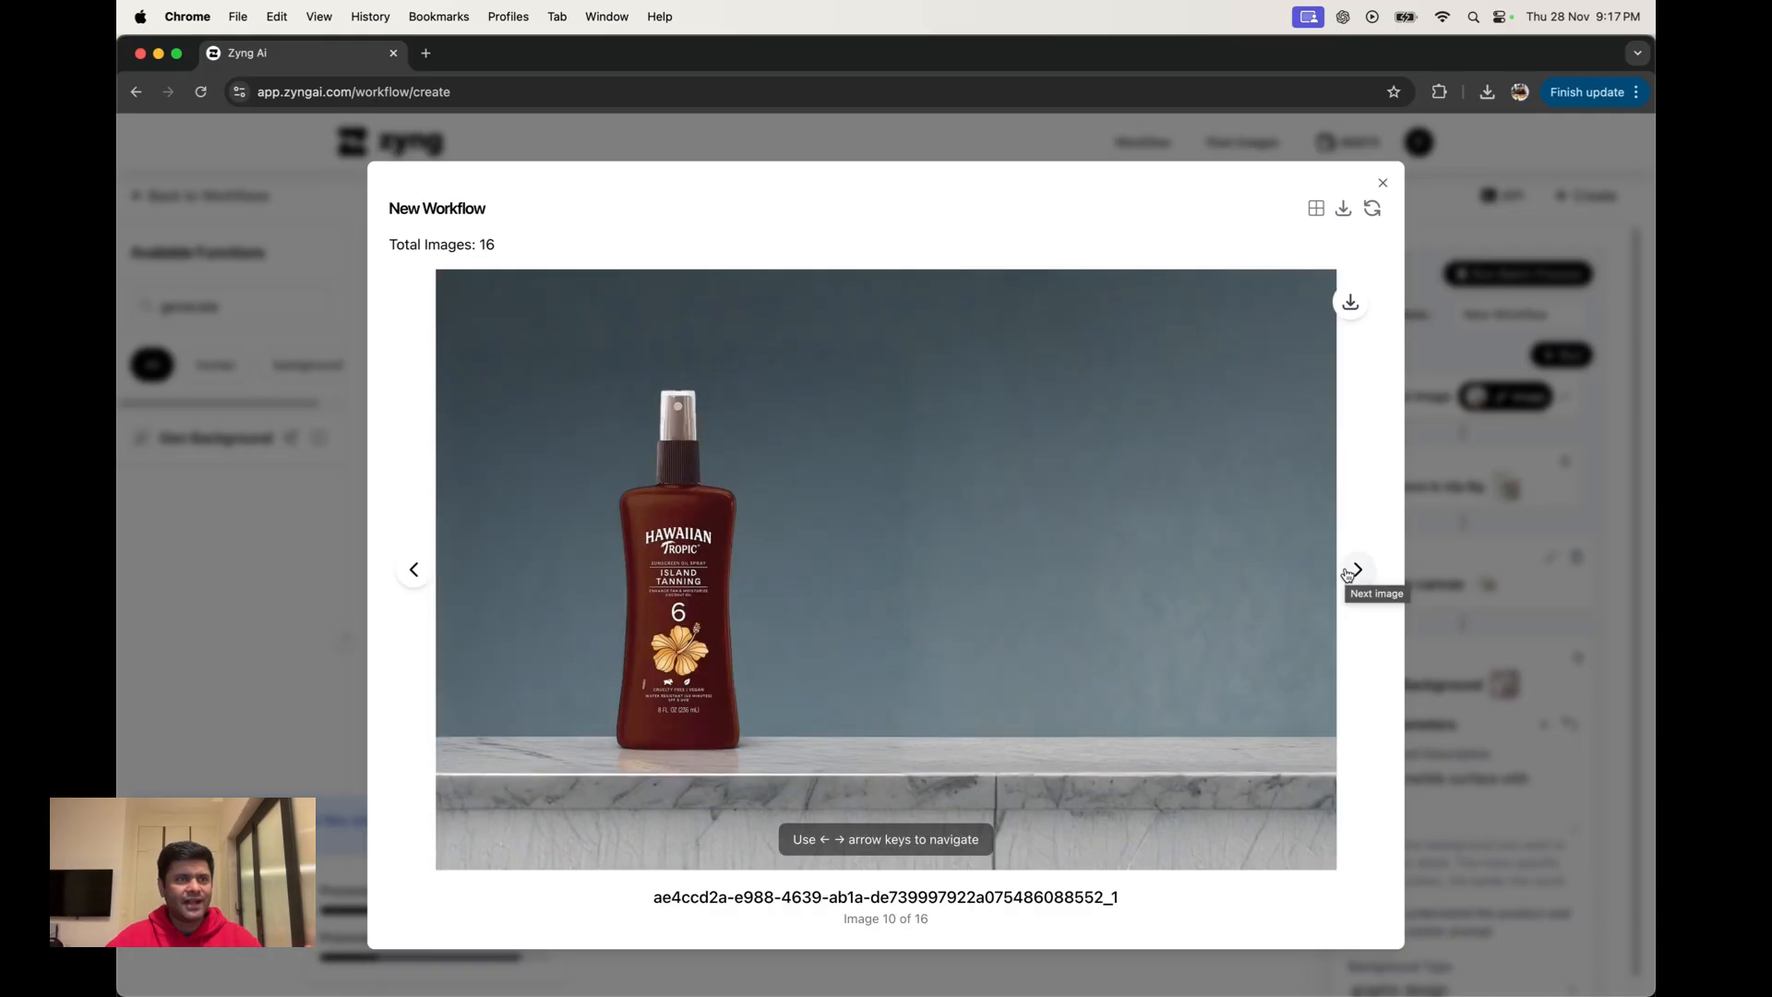
{"action": "left_click", "coordinate": [1503, 786]}
Open Past Images and look through all the images of the most recent New Workflow batch.
{"action": "left_click", "coordinate": [1235, 143]}
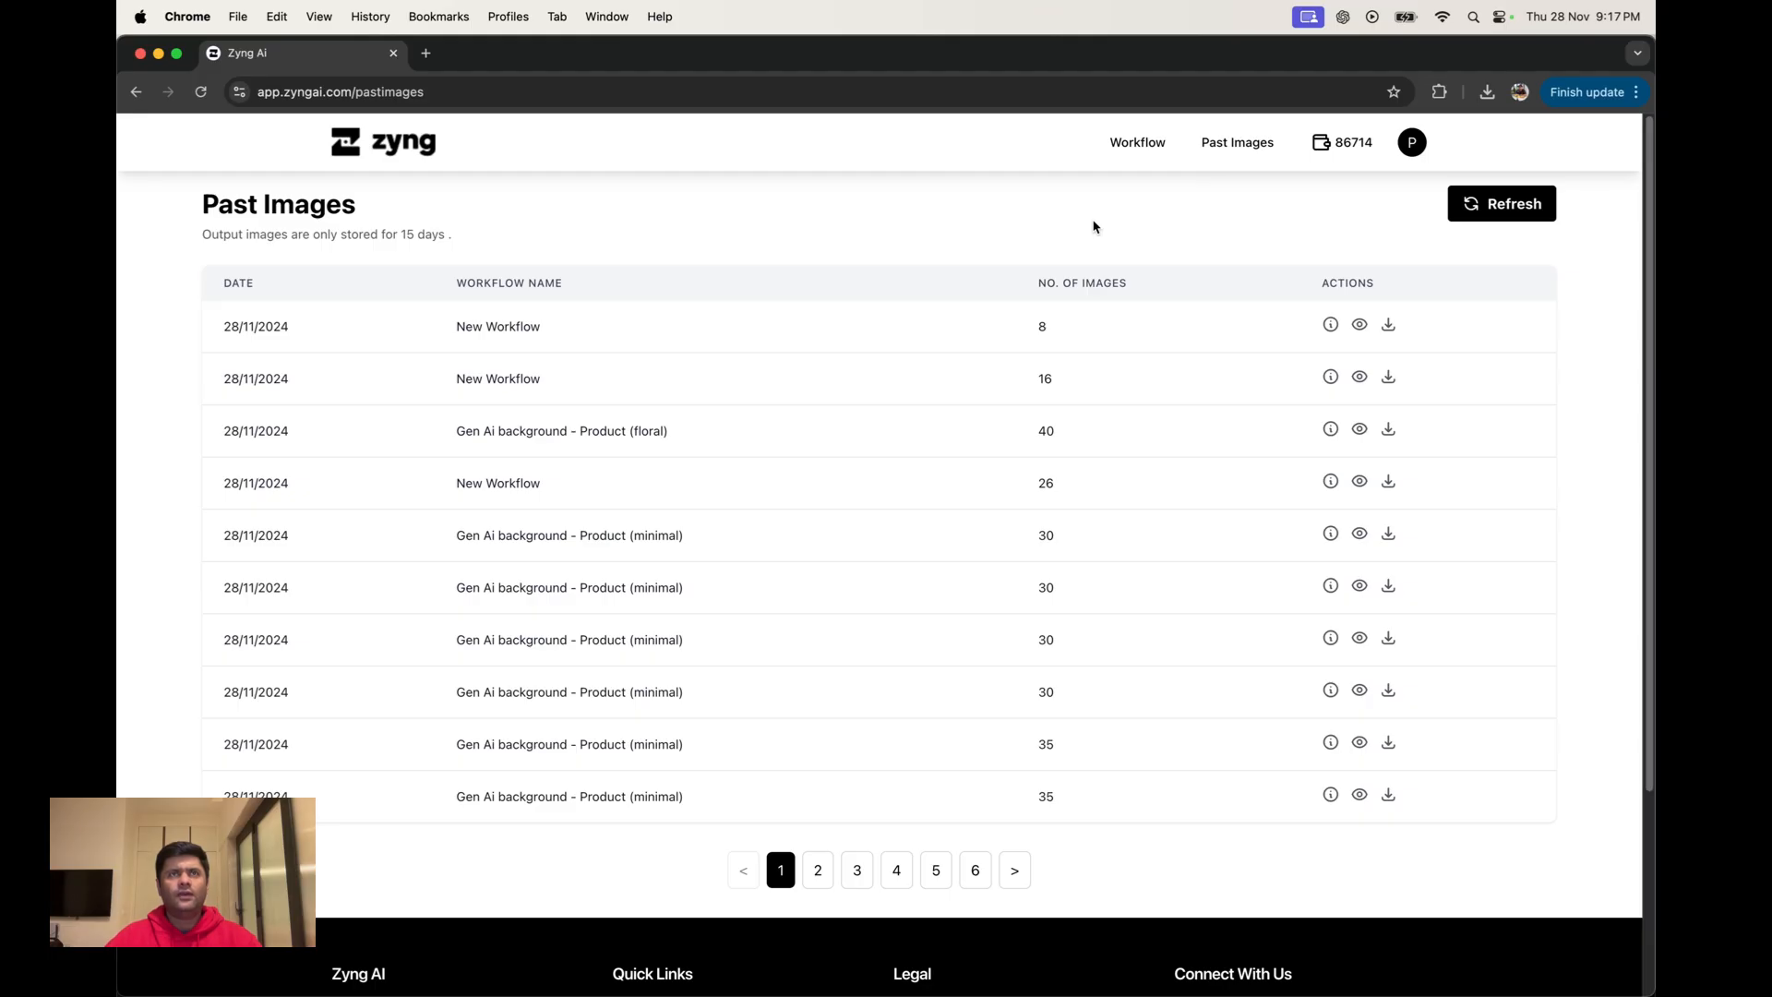
{"action": "left_click", "coordinate": [1359, 326]}
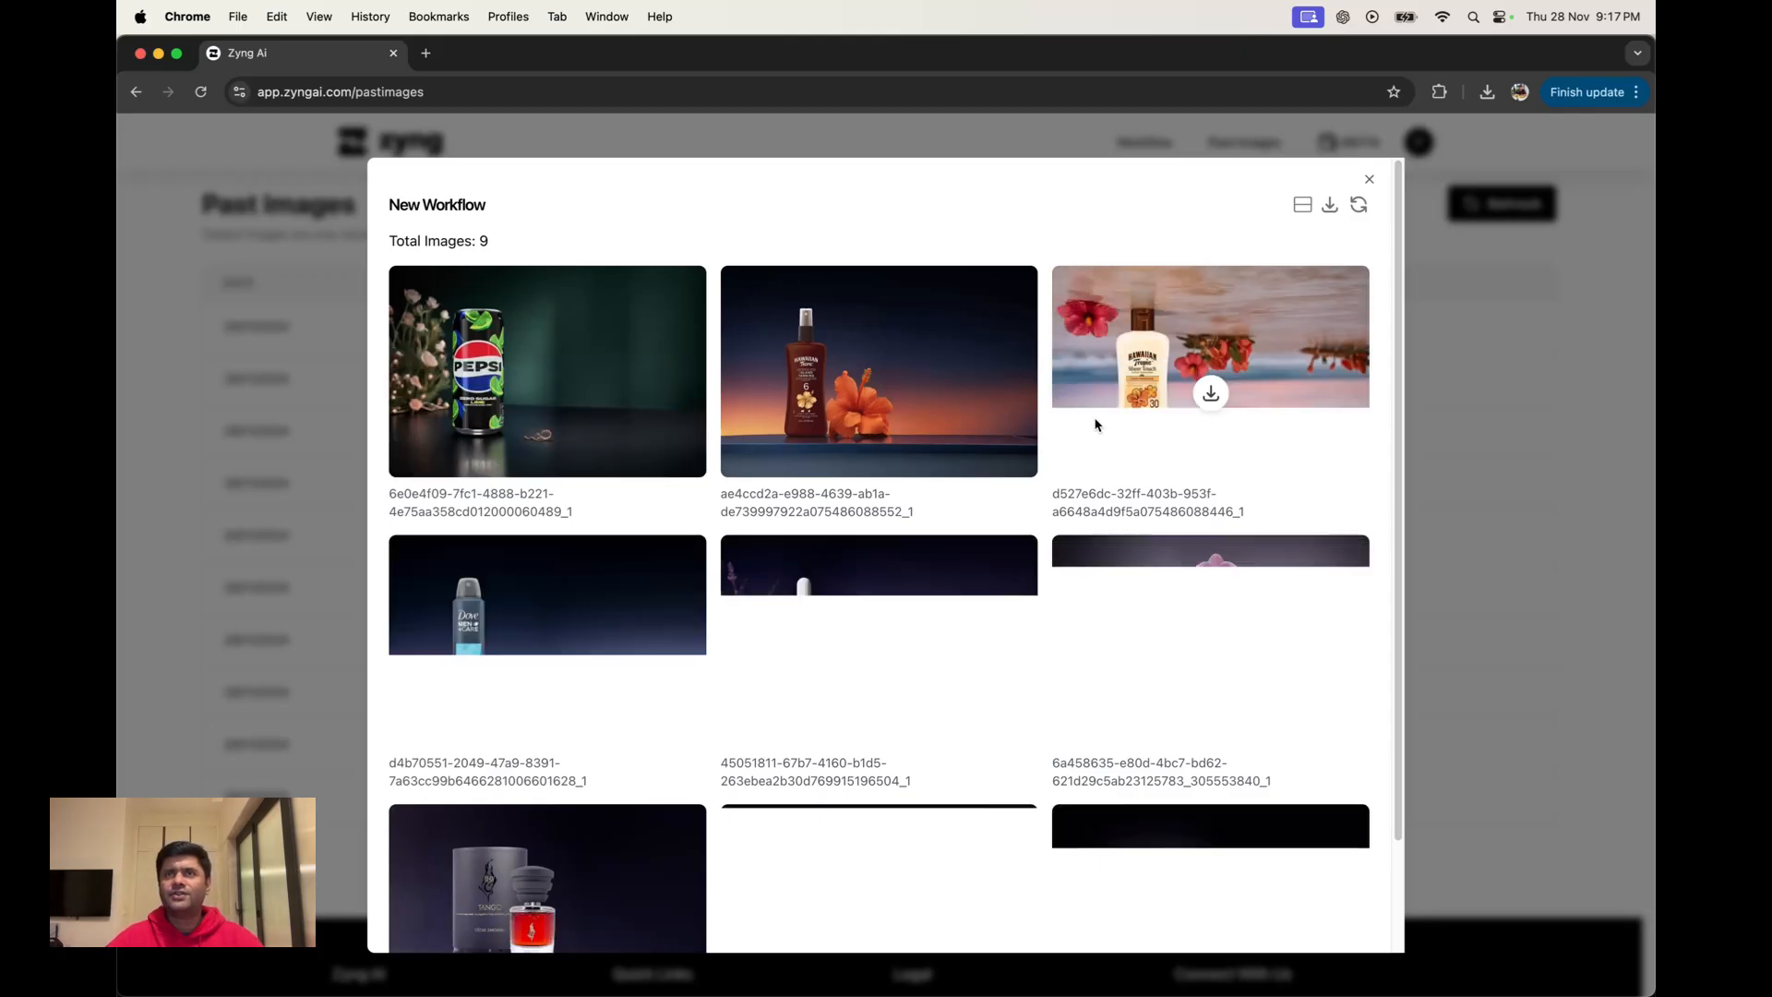
{"action": "scroll", "coordinate": [1080, 463], "scroll_direction": "down", "scroll_amount": 3}
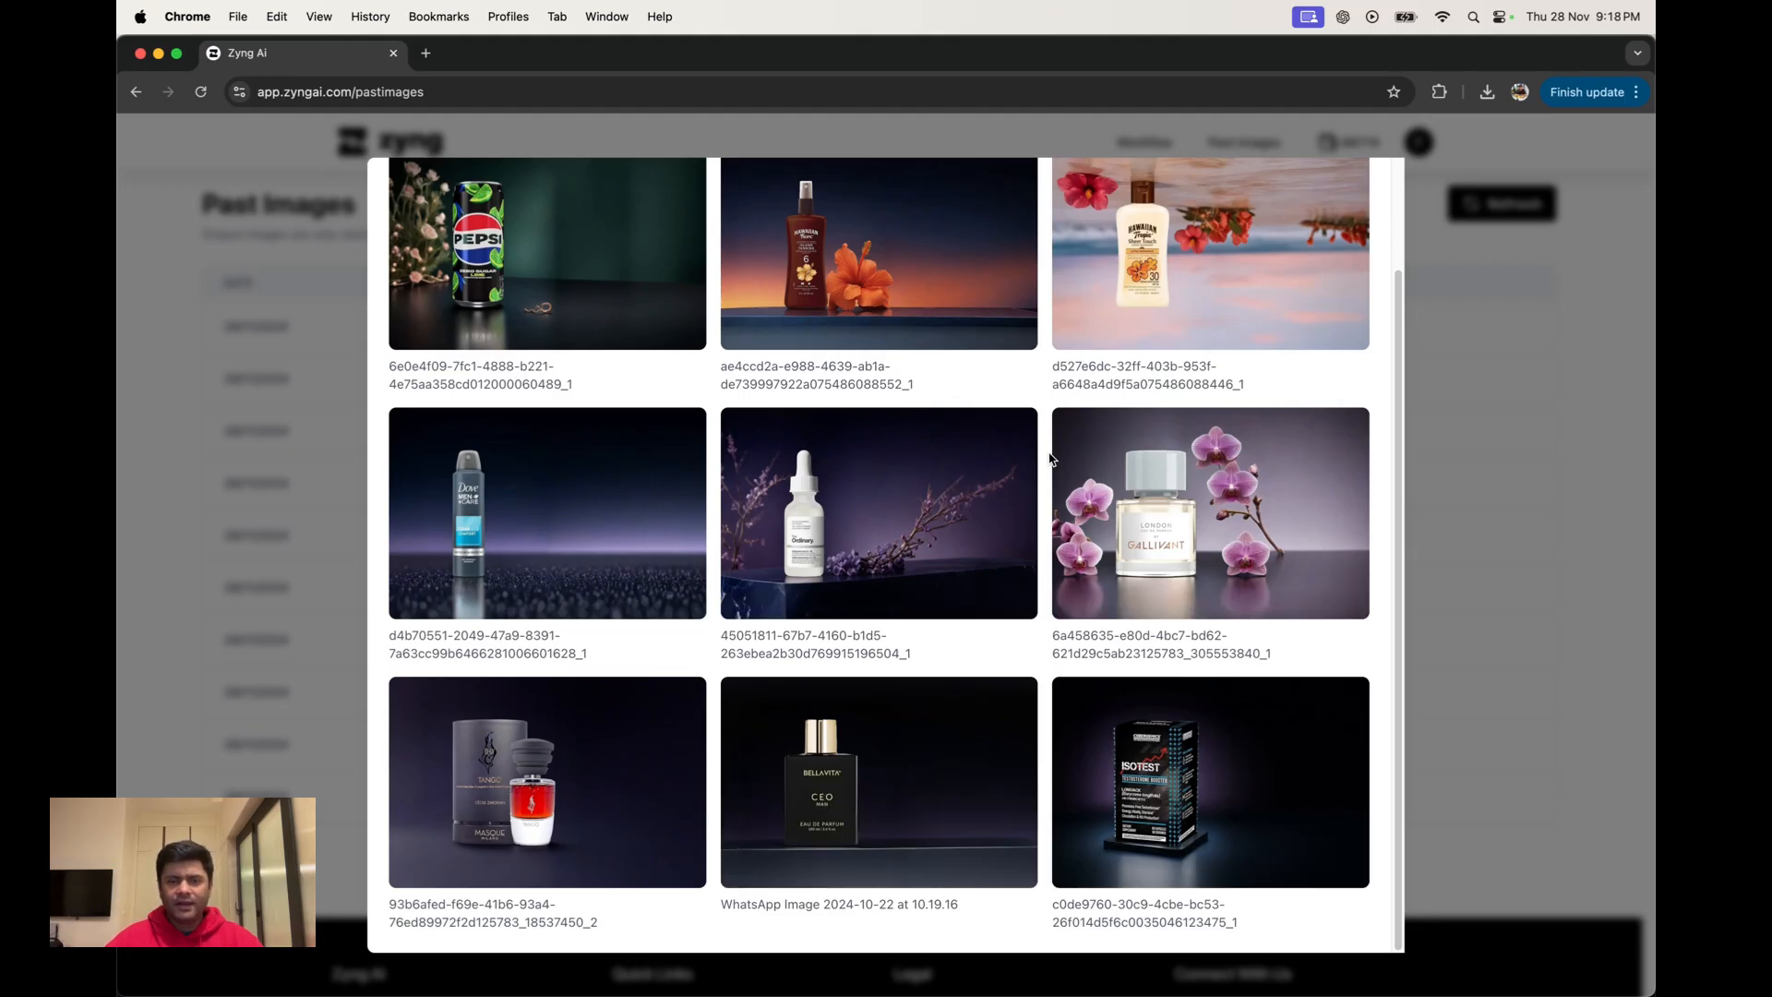
{"action": "scroll", "coordinate": [970, 459], "scroll_direction": "up", "scroll_amount": 3}
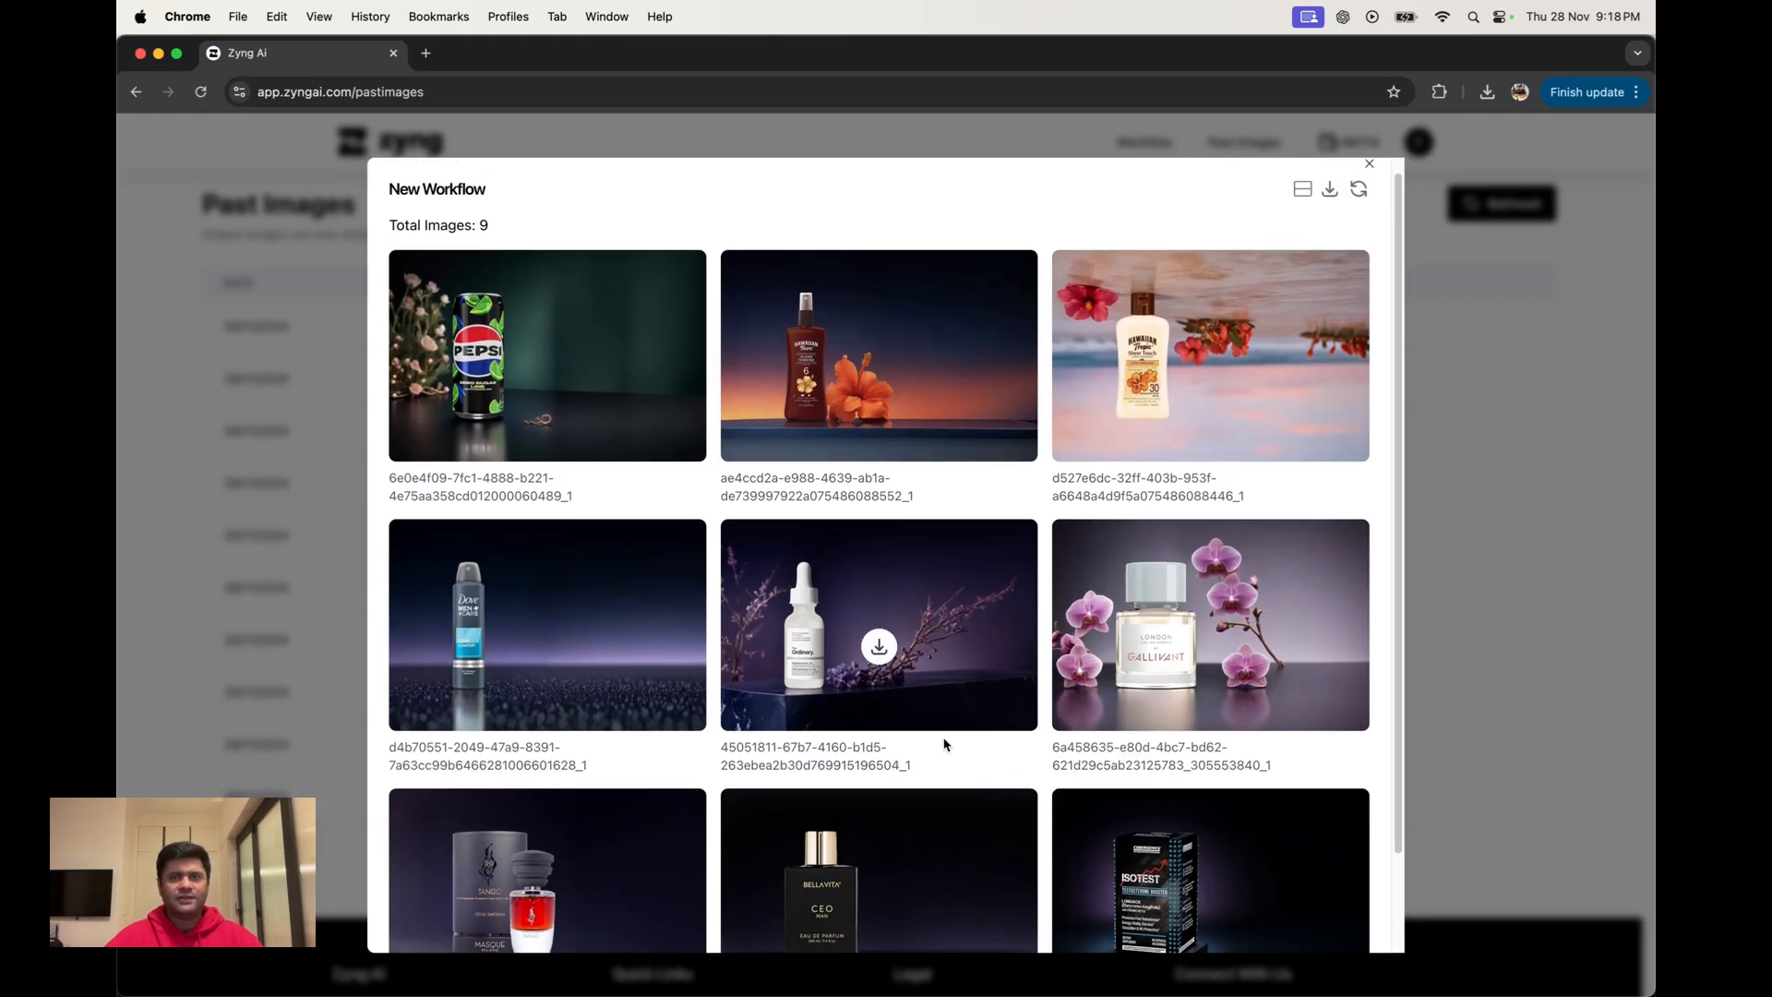
{"action": "mouse_move", "coordinate": [923, 992]}
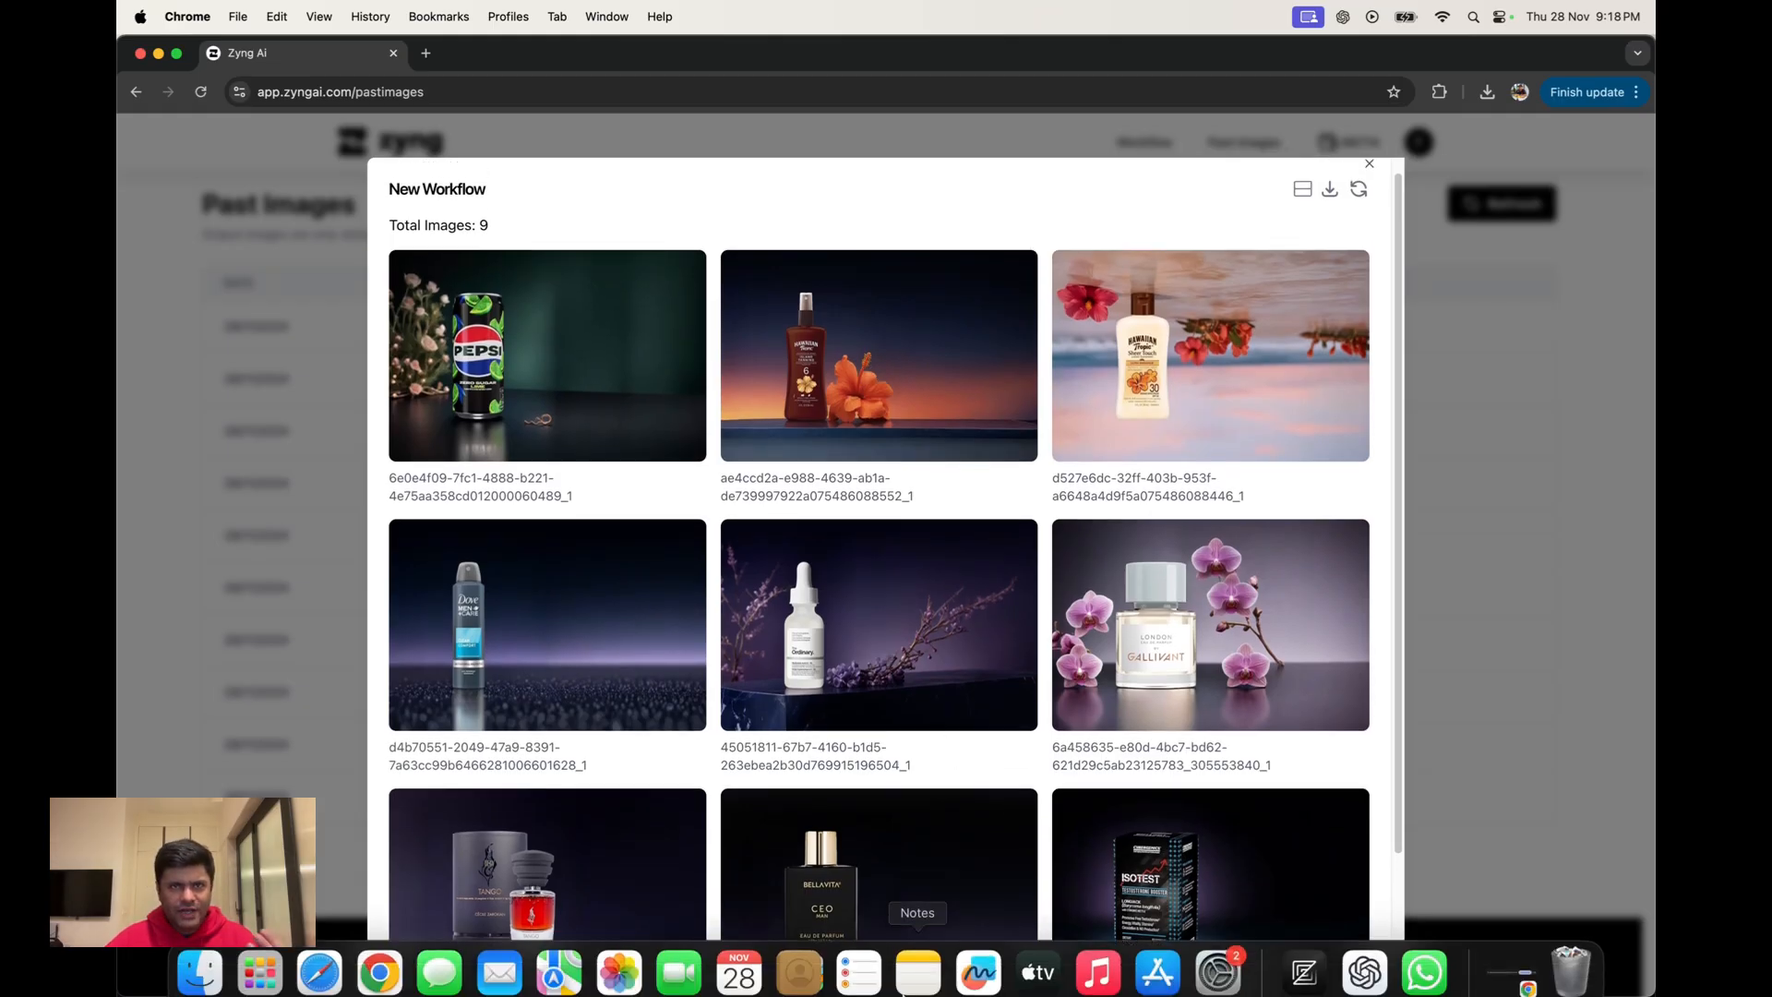